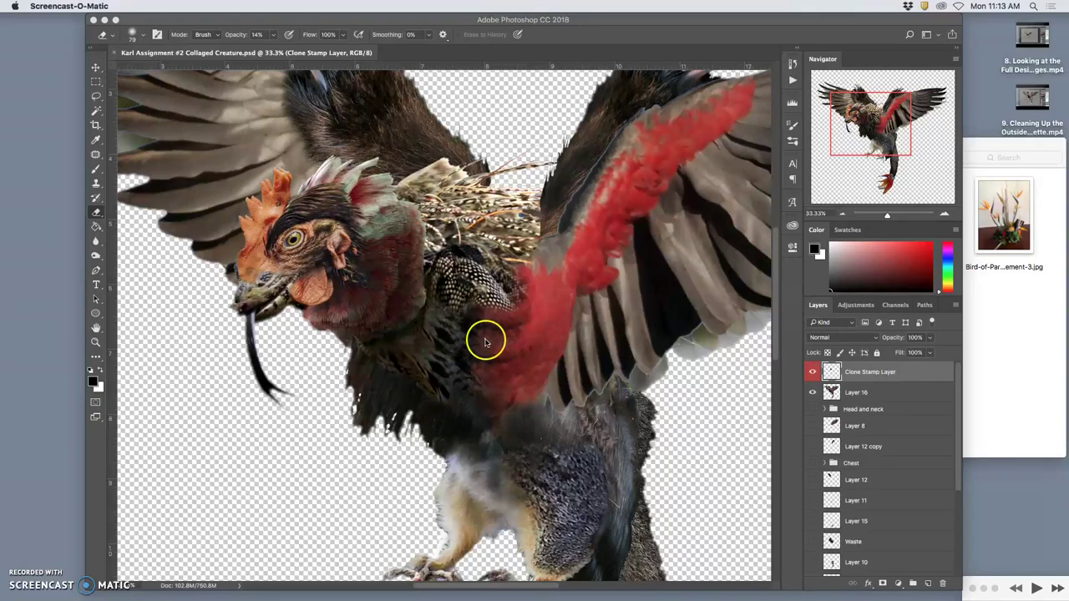
Step: Compare the creature with and without the Clone Stamp Layer, both close up and at full-figure view
click(520, 343)
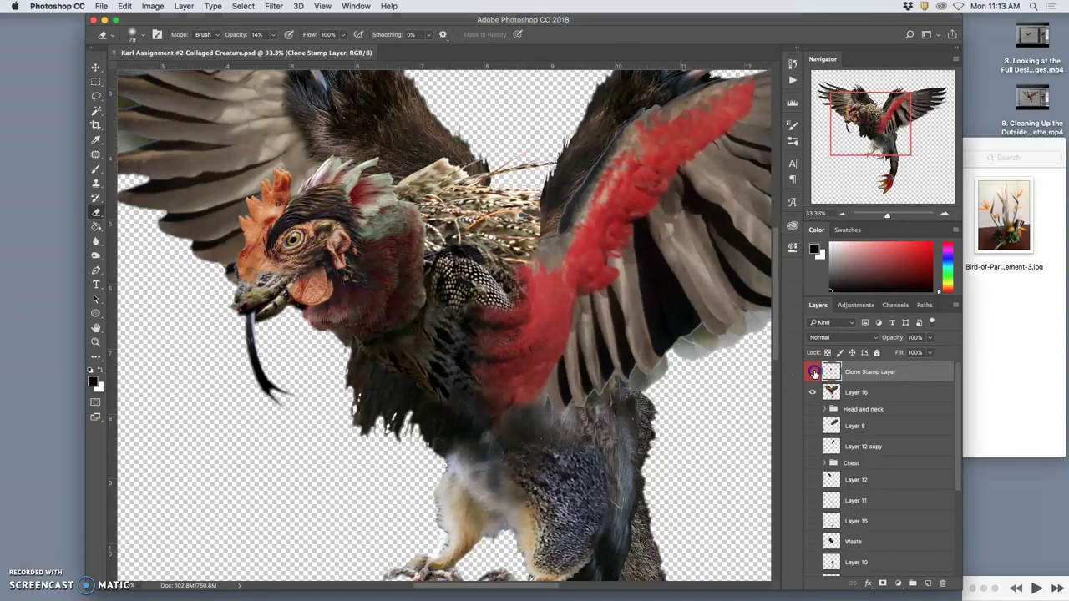
click(813, 373)
click(814, 373)
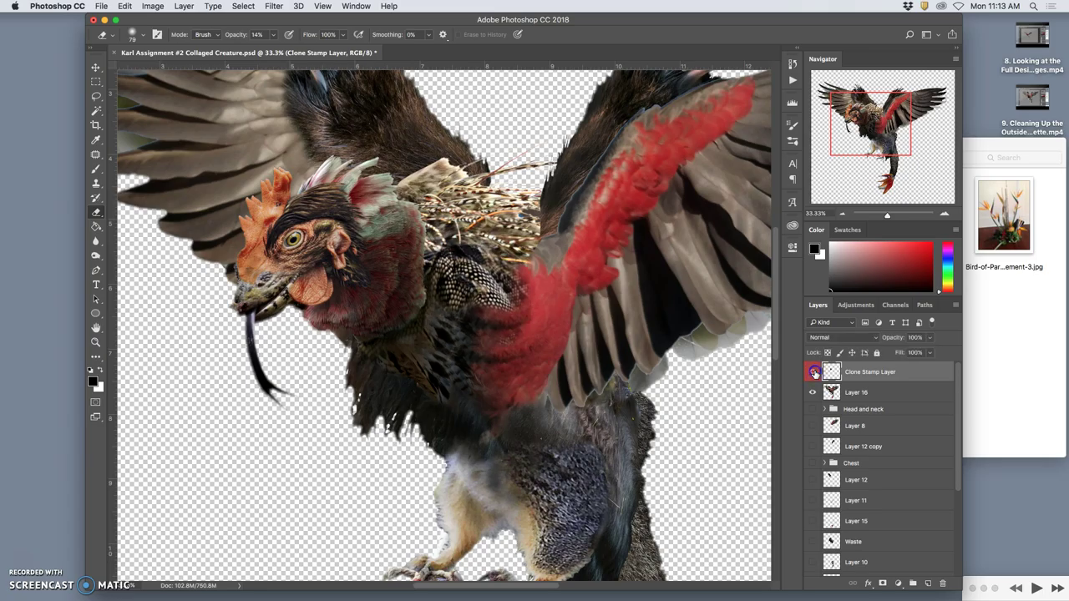
key(super+minus)
key(super+minus)
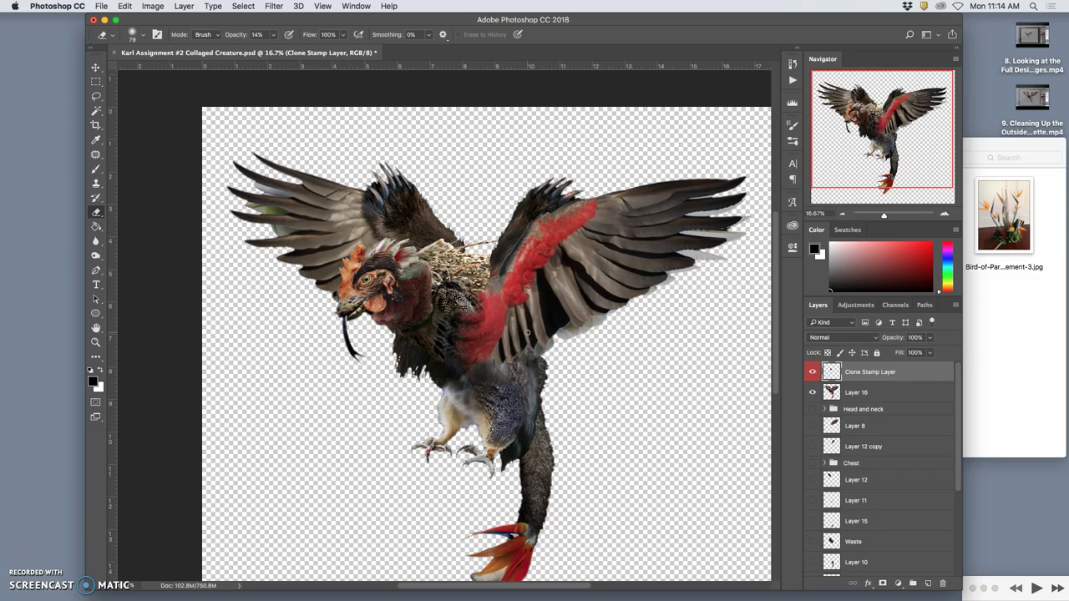
click(813, 372)
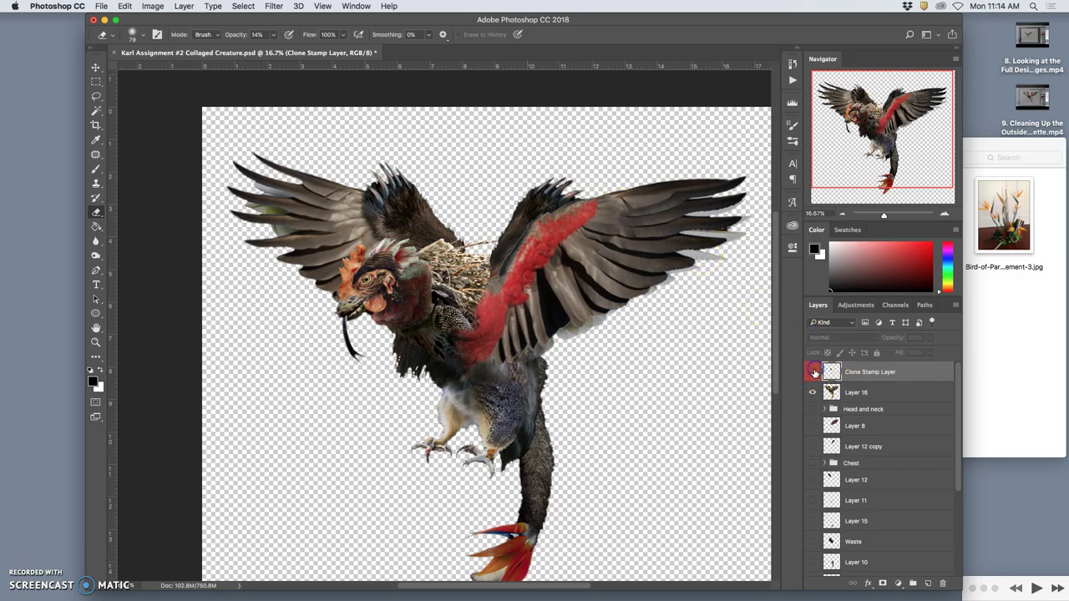
click(813, 374)
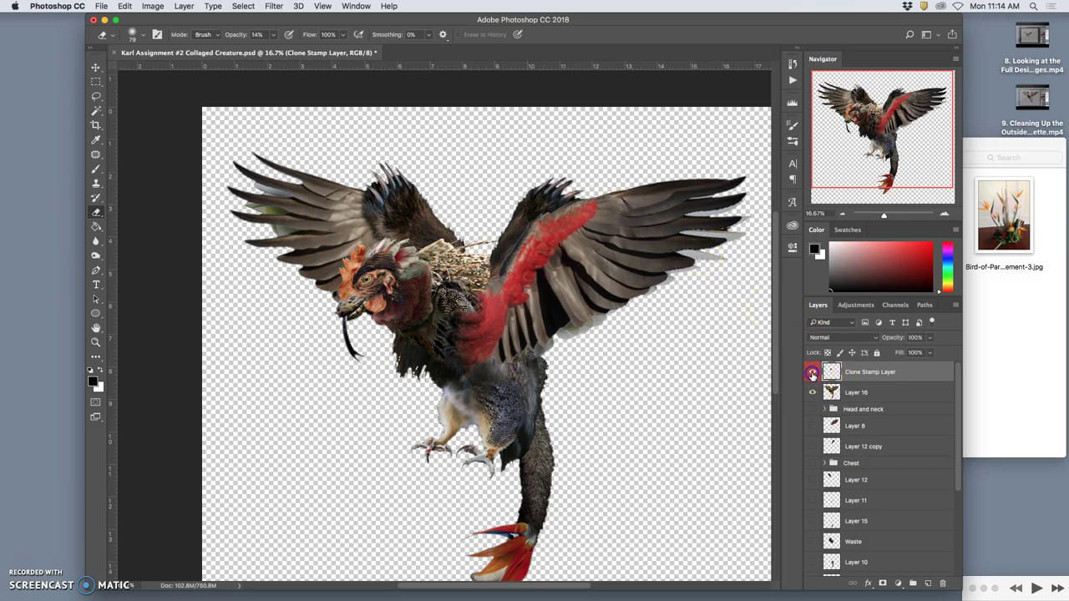
Step: Rename Layer 16 as "Combined Layer"
double_click(855, 392)
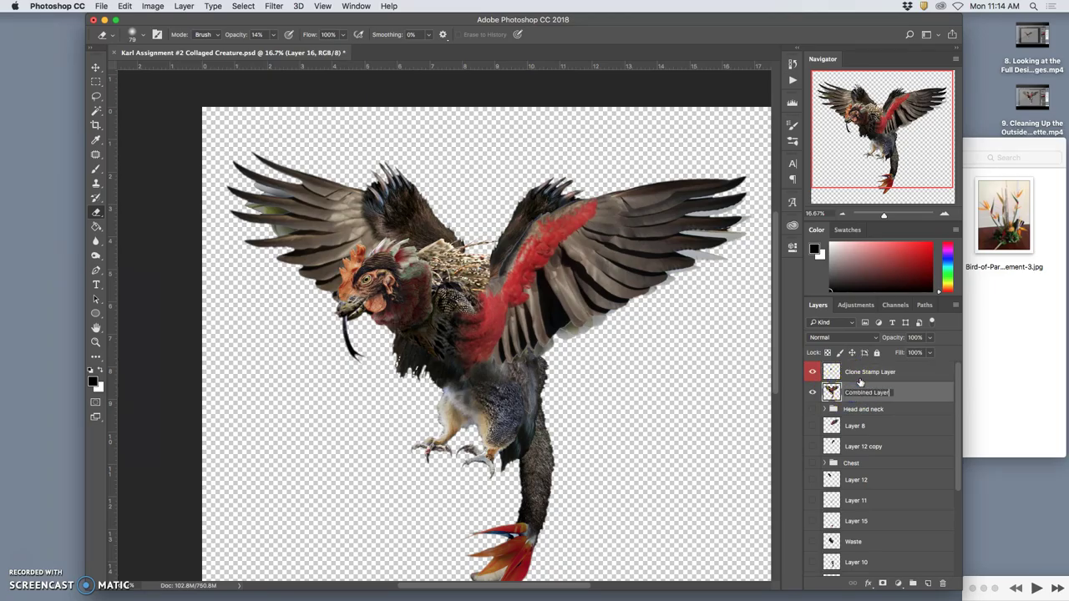
text(Combined Layer)
click(902, 388)
click(809, 390)
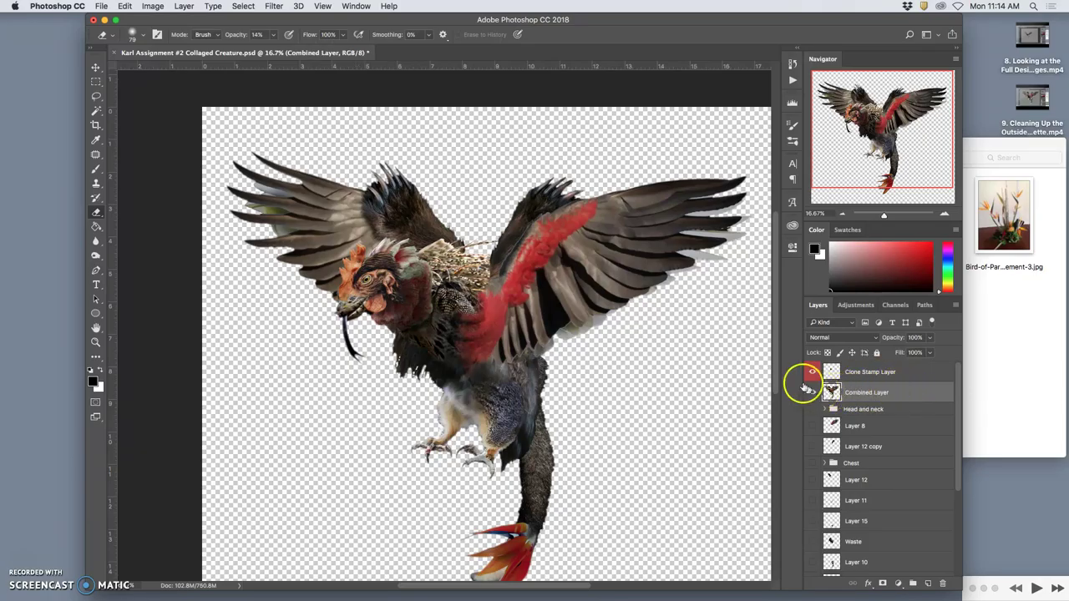
Step: On the Clone Stamp Layer, clone red feathers from the wing onto the chest with the Clone Stamp at 60% opacity
click(863, 378)
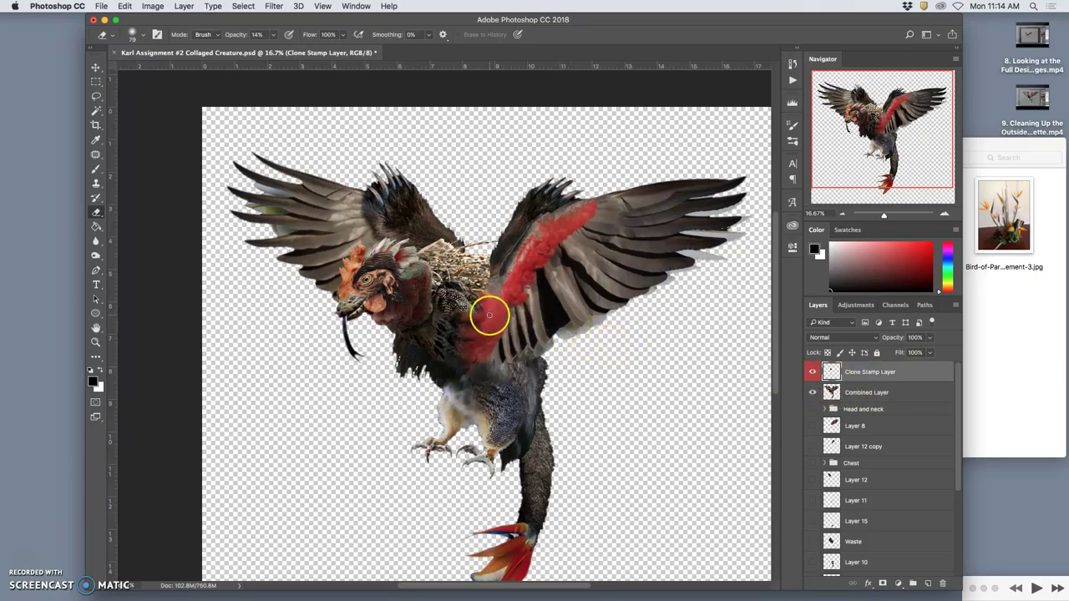
click(96, 182)
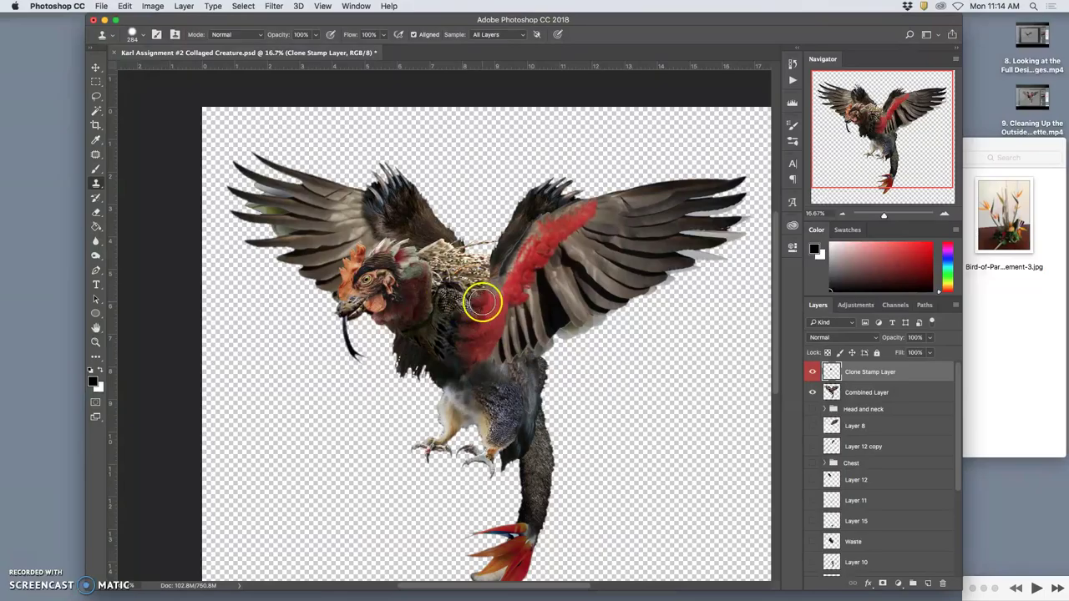
click(316, 35)
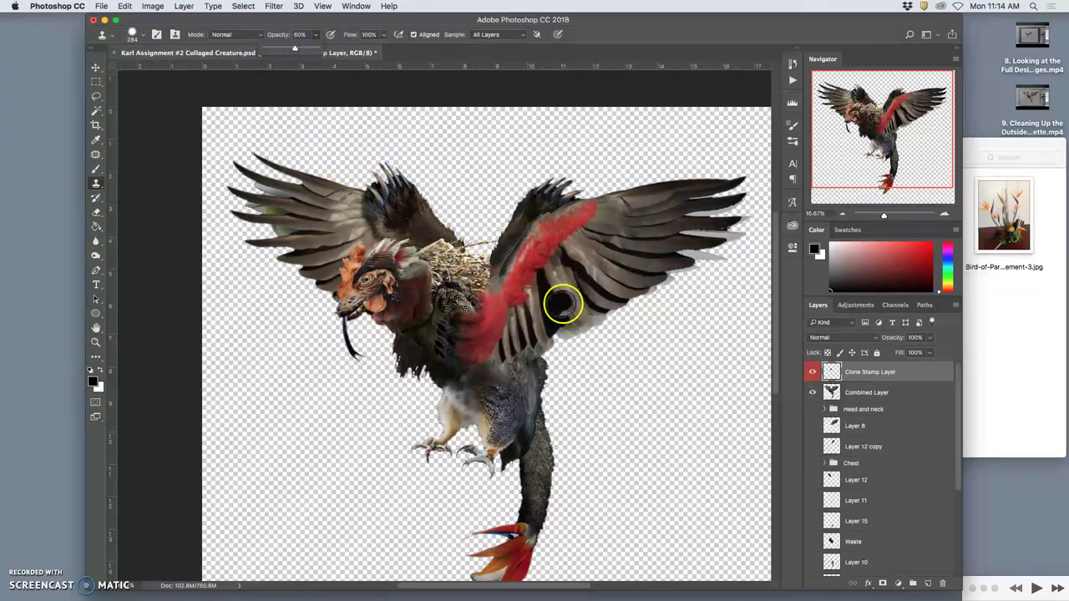
click(550, 240)
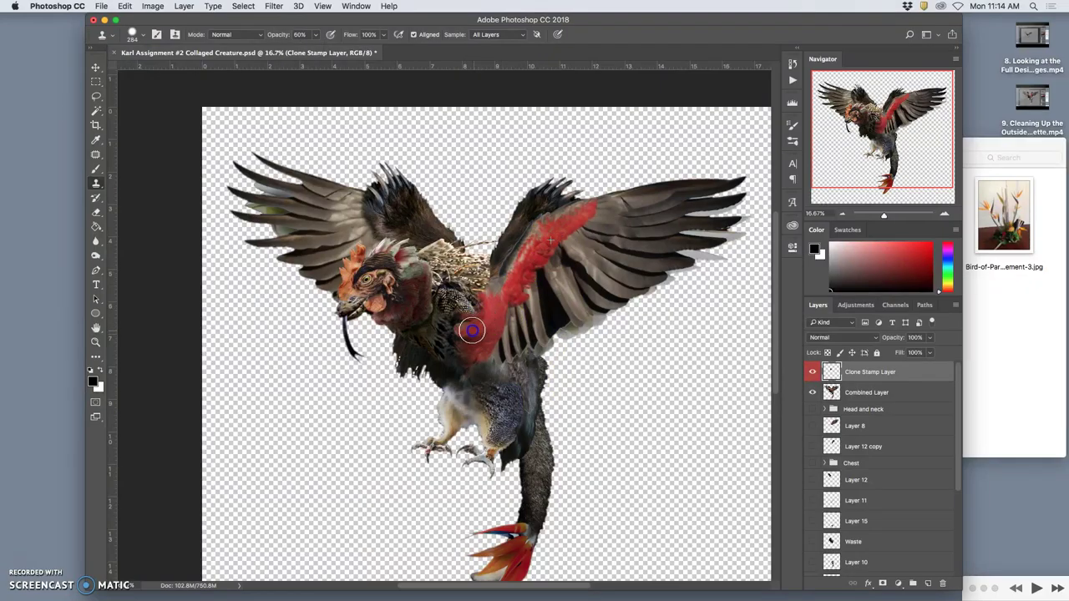
mouse_move(473, 334)
mouse_down()
mouse_move(507, 310)
mouse_move(546, 304)
mouse_move(458, 325)
mouse_move(480, 347)
mouse_move(479, 365)
mouse_move(468, 344)
mouse_move(506, 334)
mouse_move(511, 321)
mouse_move(485, 347)
mouse_up()
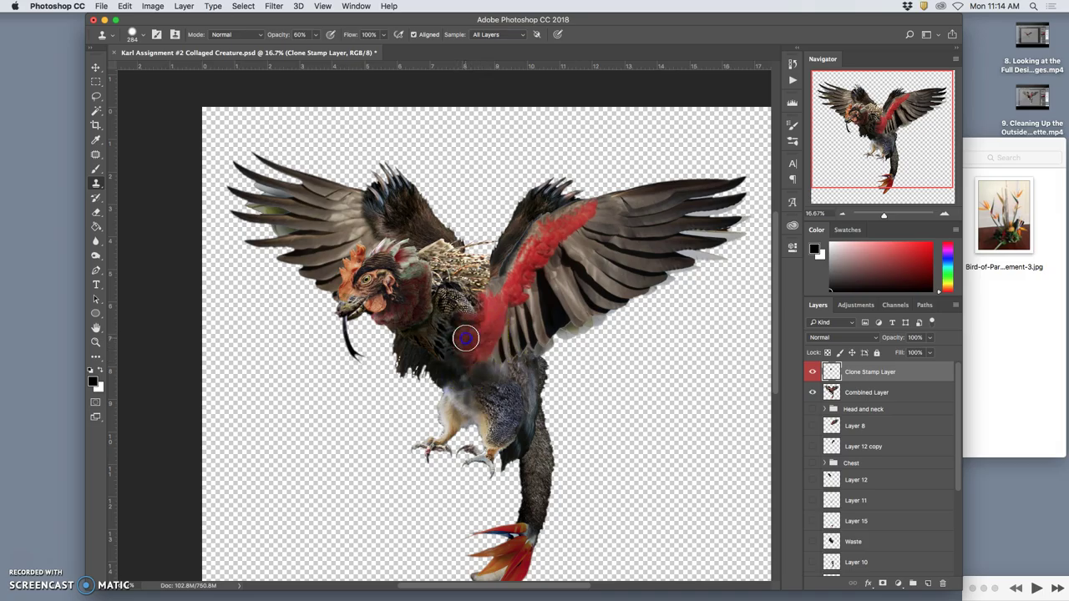
Step: Soften the Clone Stamp brush to 0% hardness
click(134, 35)
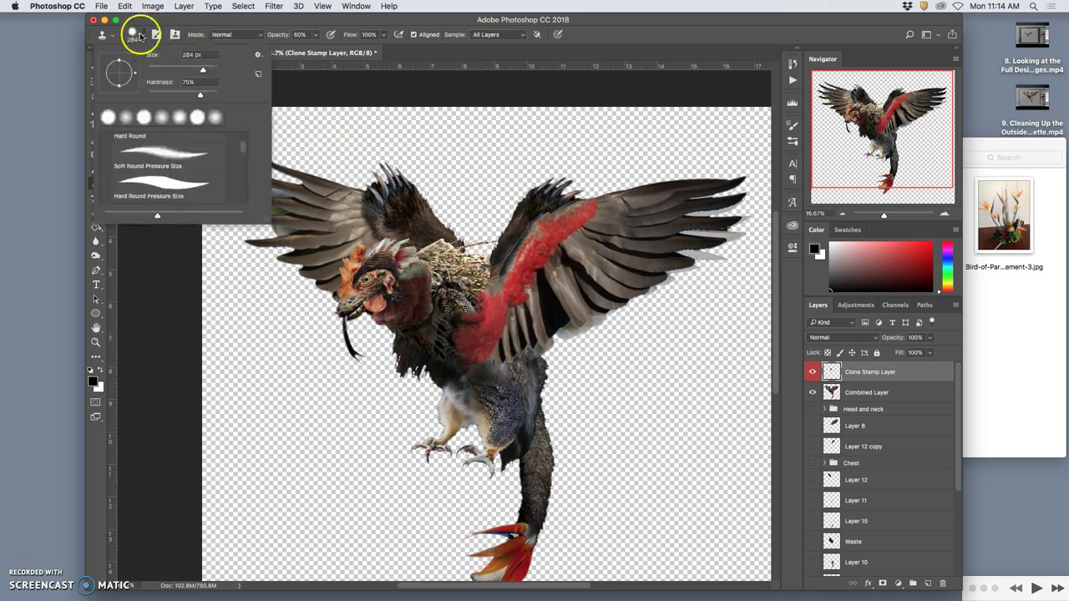
drag(167, 93, 150, 95)
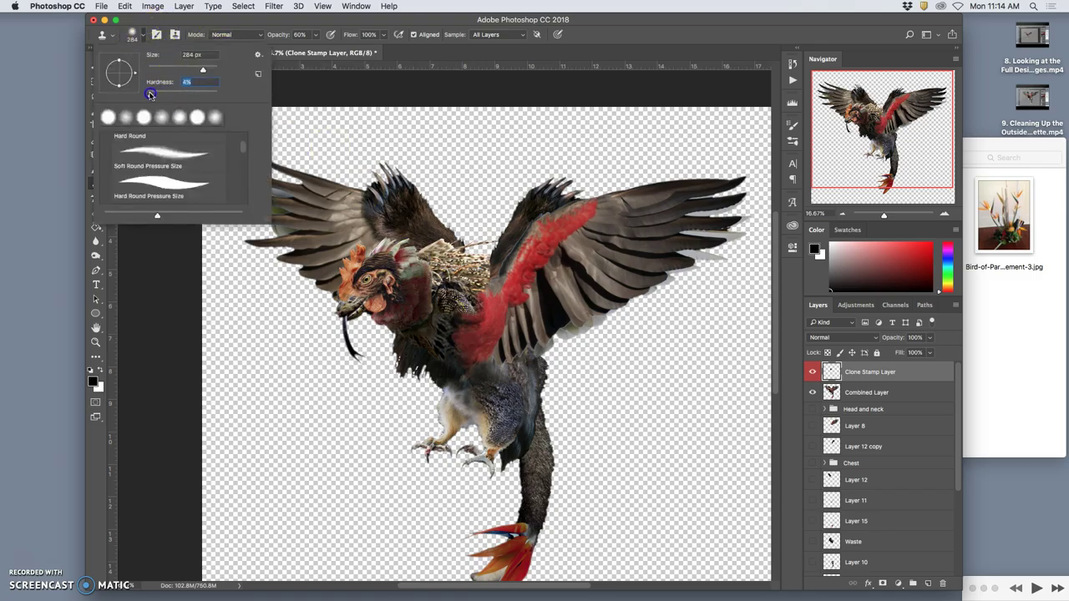
click(483, 353)
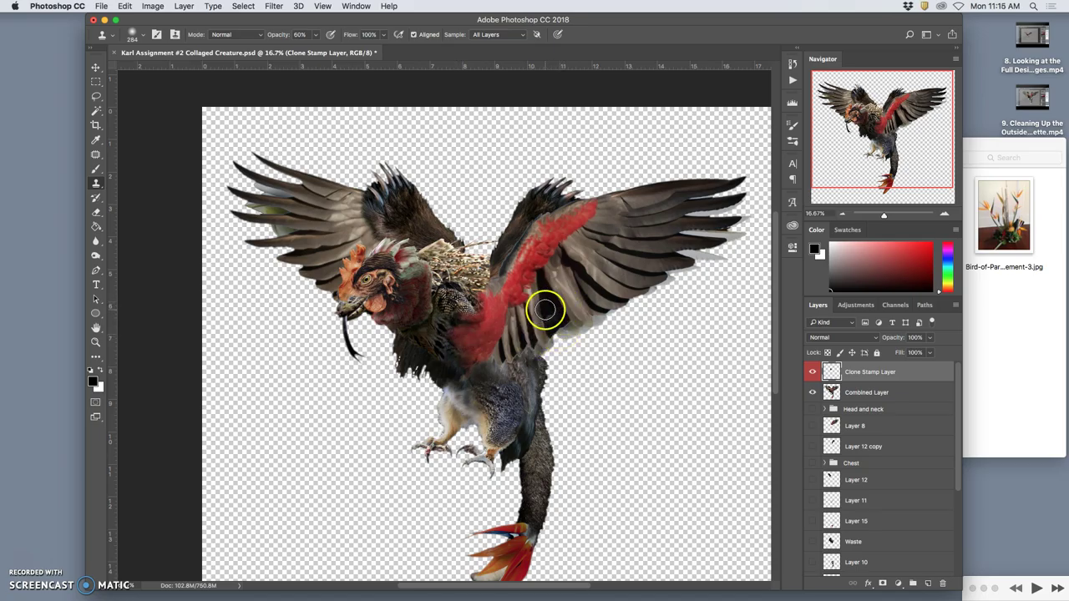
Step: Clone dark chest feathers over the lower edge of the red chest area and the top of the belly to blend them
key(super+equal)
key(super+equal)
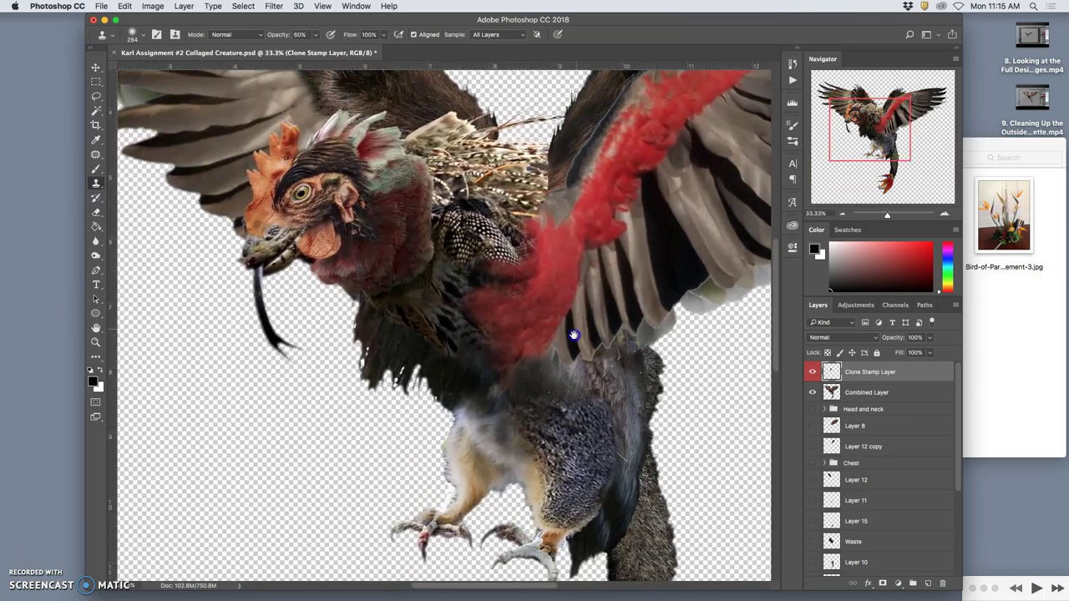
alt+click(462, 379)
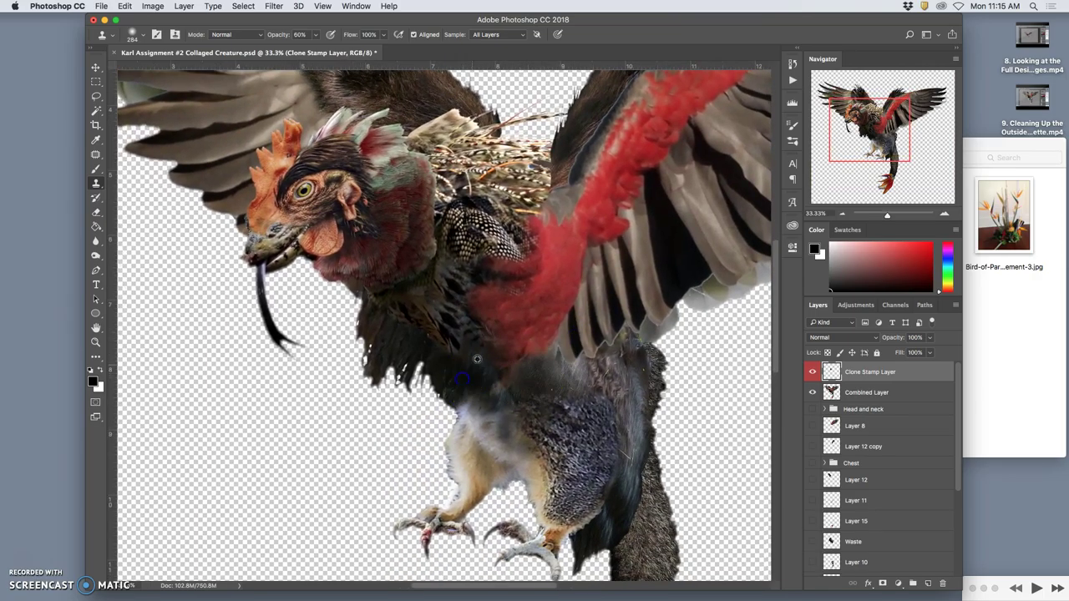
click(501, 347)
mouse_move(501, 348)
mouse_down()
mouse_move(536, 347)
mouse_move(540, 359)
mouse_move(486, 402)
mouse_move(481, 391)
mouse_move(542, 385)
mouse_move(492, 387)
mouse_up()
alt+click(532, 385)
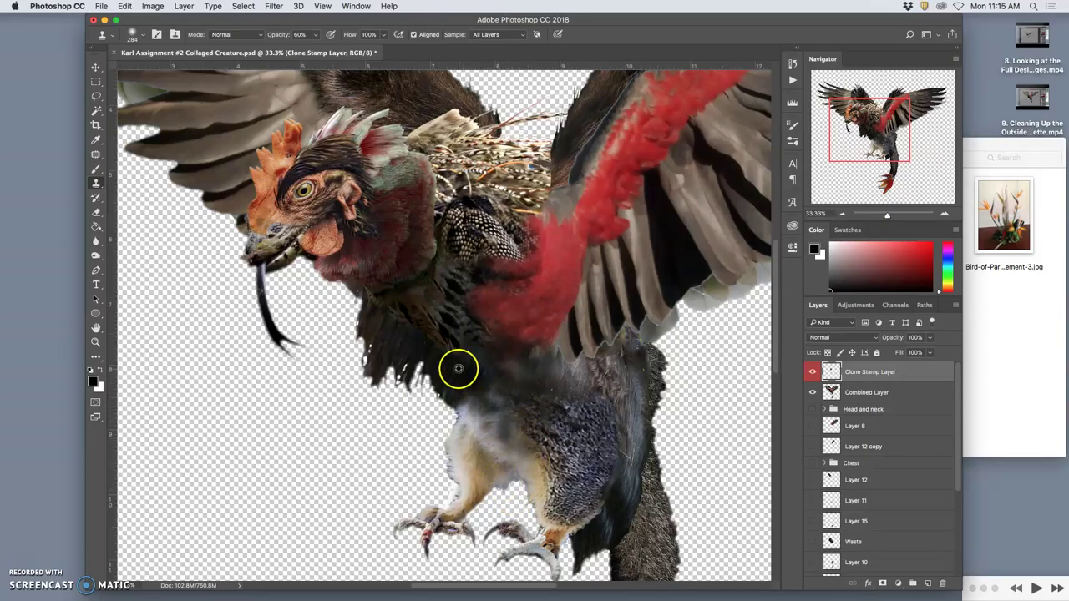
drag(477, 402, 501, 427)
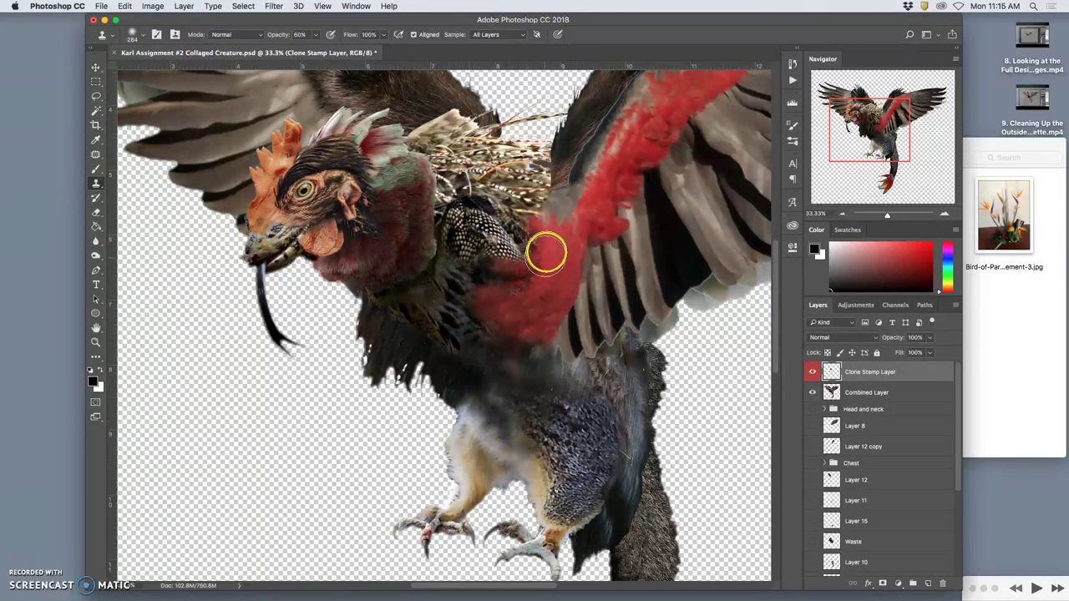
Step: Clone dark fur below the claws of the wing with the red band over the pale seam along its inner edge
drag(541, 280, 444, 456)
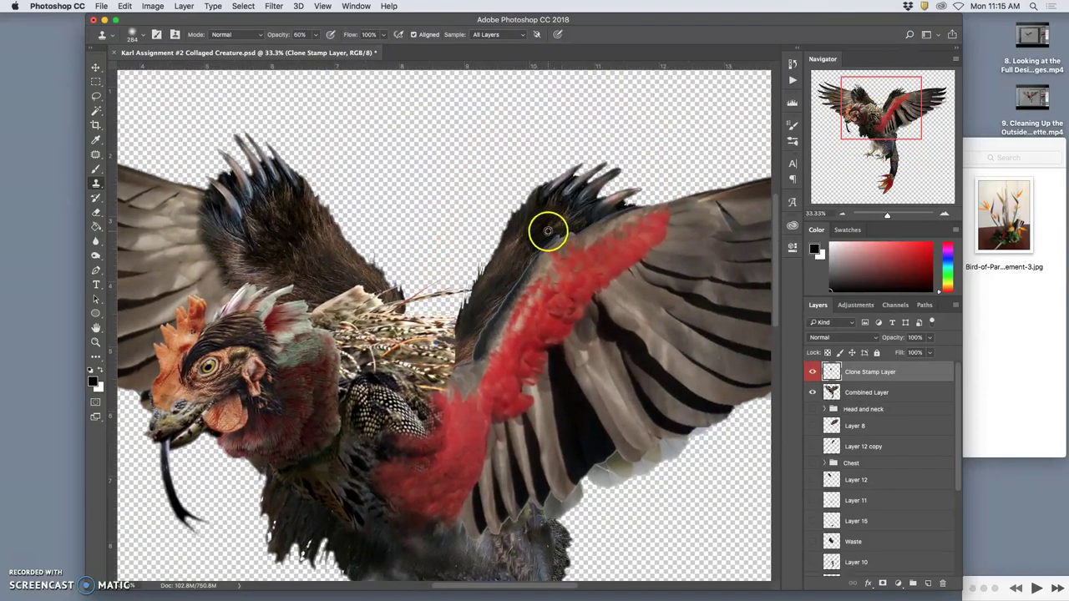
alt+click(546, 234)
alt+click(542, 236)
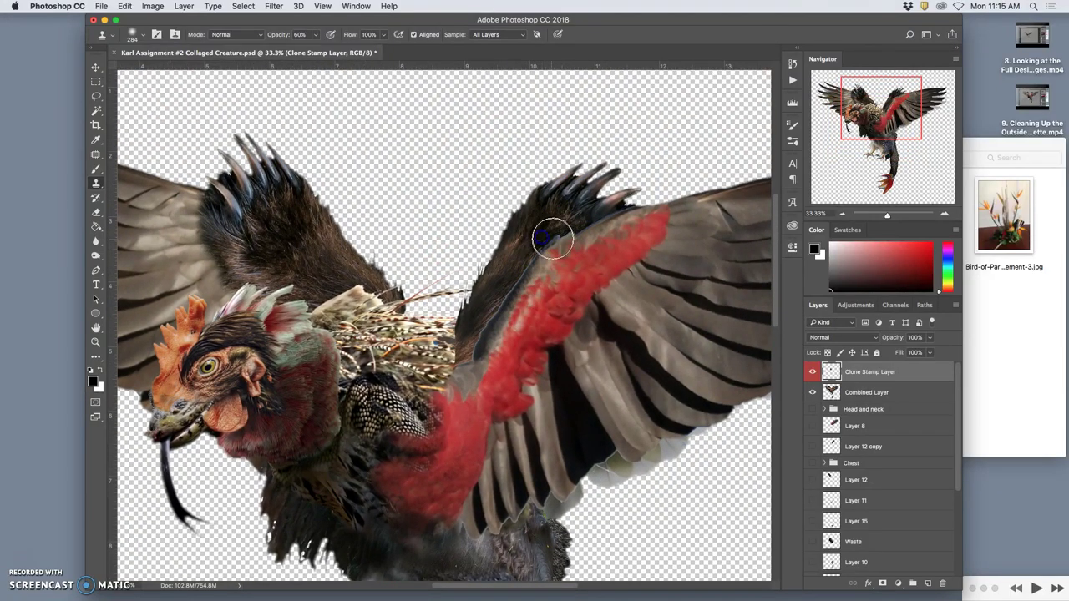
mouse_move(553, 239)
mouse_down()
mouse_move(515, 281)
mouse_move(465, 369)
mouse_up()
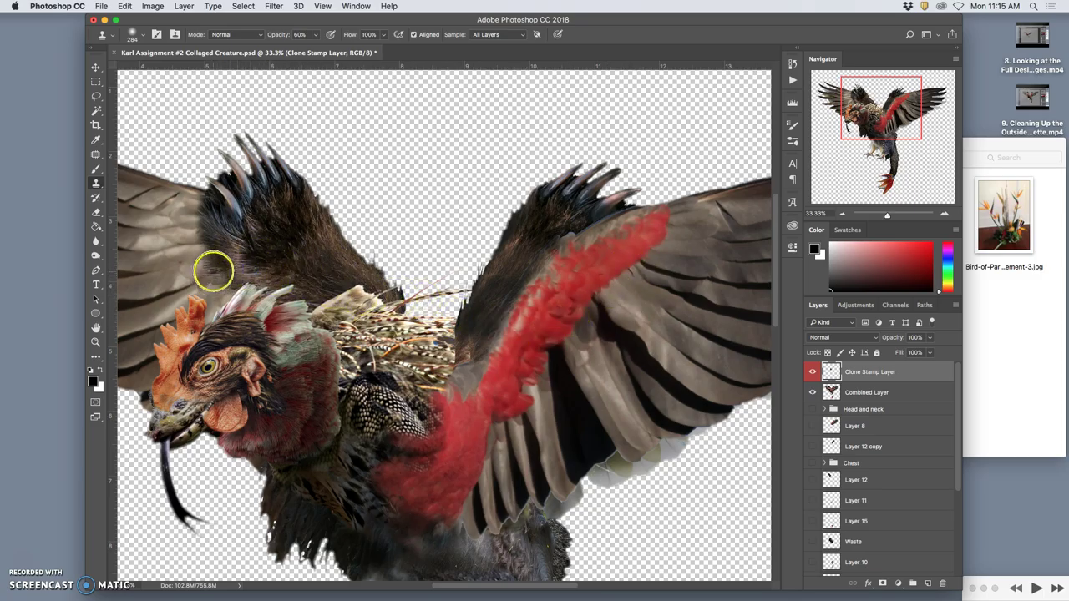
Step: Clone dark fur over the seam between the furry shoulder and the grey wing feathers behind the head
mouse_move(214, 272)
mouse_down()
mouse_move(200, 264)
mouse_move(200, 228)
mouse_up()
click(280, 269)
alt+click(257, 265)
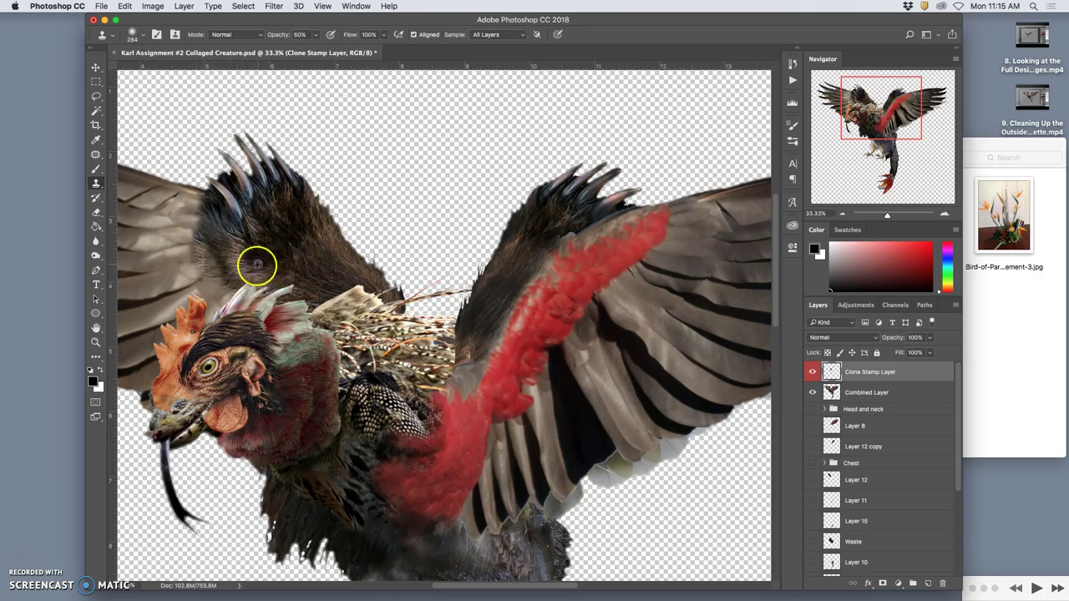
drag(218, 288, 217, 297)
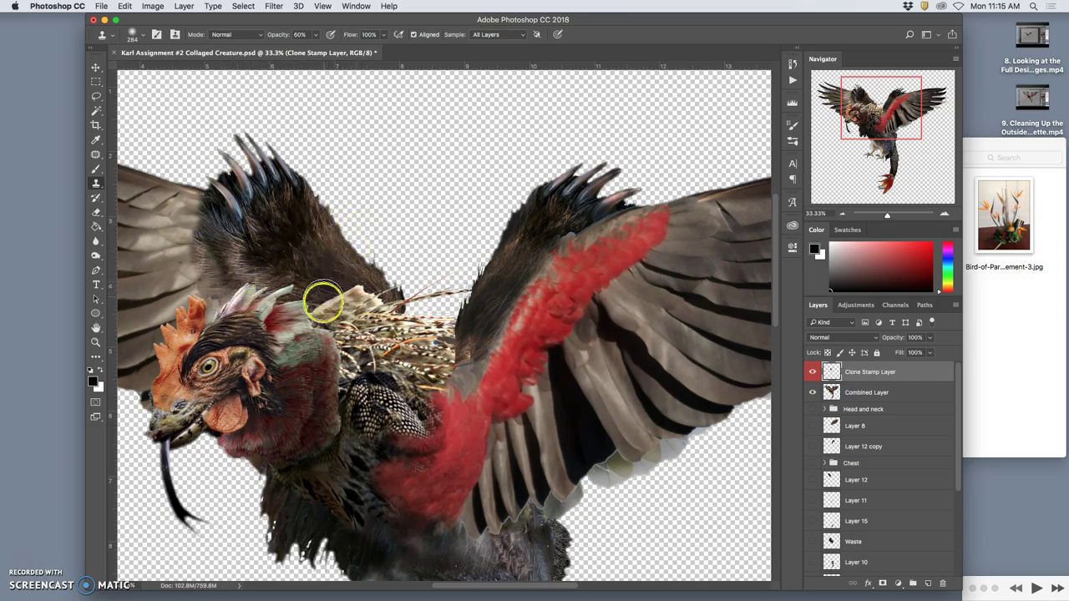
Step: Compare the shoulders and chest with the Clone Stamp Layer hidden and shown
drag(365, 298, 455, 285)
drag(275, 256, 340, 255)
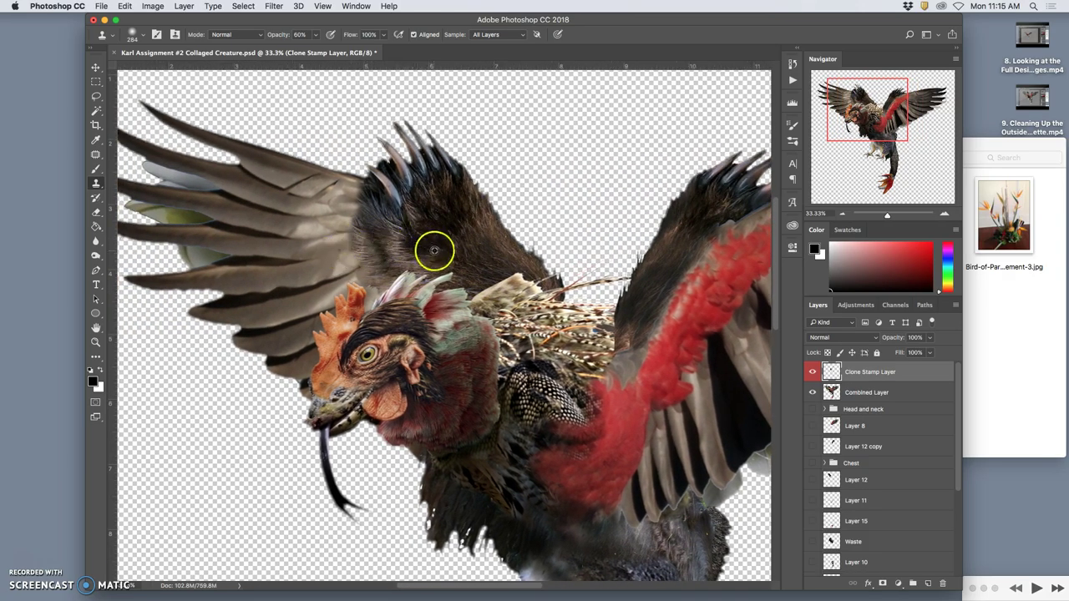
click(813, 372)
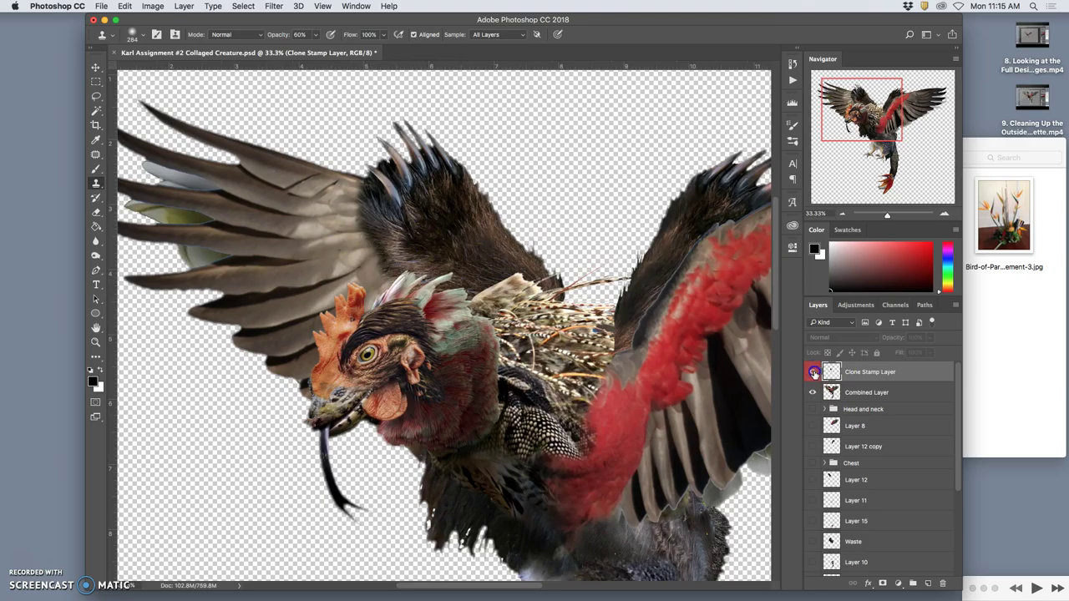
click(812, 372)
click(813, 373)
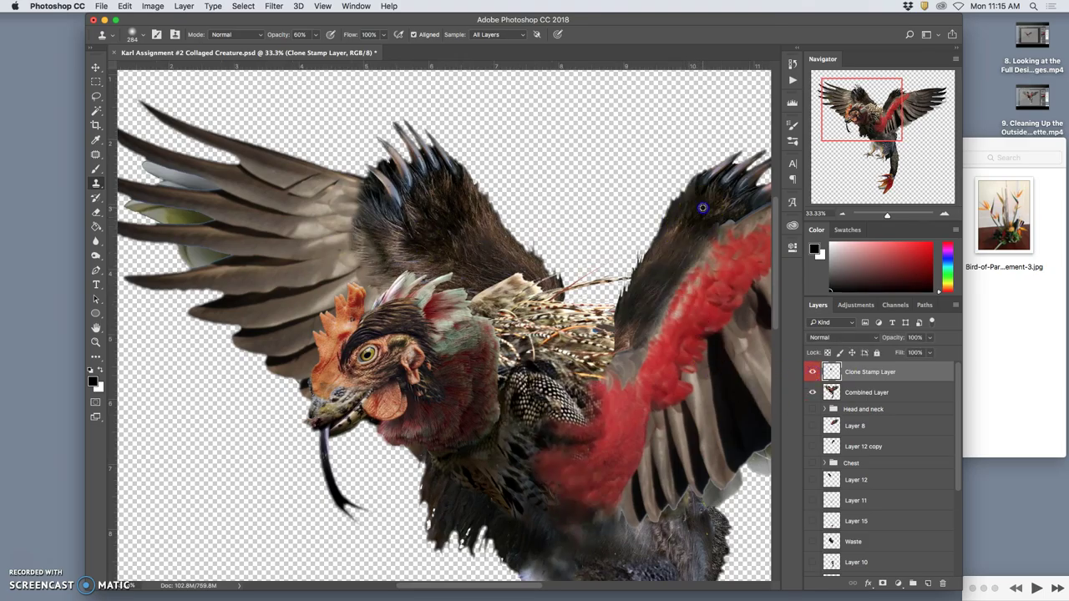
Step: Clone more dark shoulder fur down along the red wing band to where the wing meets the nest
mouse_move(679, 272)
mouse_down()
mouse_move(614, 371)
mouse_move(672, 319)
mouse_move(711, 228)
mouse_up()
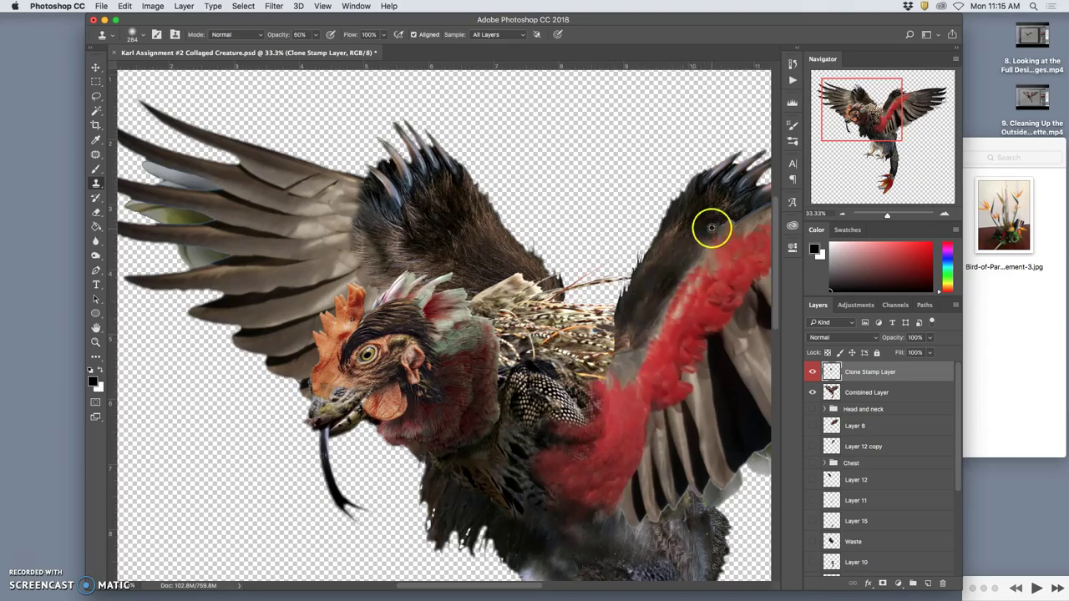
mouse_move(657, 296)
mouse_down()
mouse_move(630, 340)
mouse_move(704, 214)
mouse_up()
alt+click(705, 214)
click(613, 341)
mouse_move(610, 341)
mouse_down()
mouse_move(622, 314)
mouse_move(584, 454)
mouse_move(602, 370)
mouse_move(590, 367)
mouse_move(596, 479)
mouse_move(589, 465)
mouse_move(572, 544)
mouse_up()
Step: Clone shoulder fur over the pale nest edge behind the head, reducing the brush size to 59 px for finer touch-ups
drag(570, 445, 478, 377)
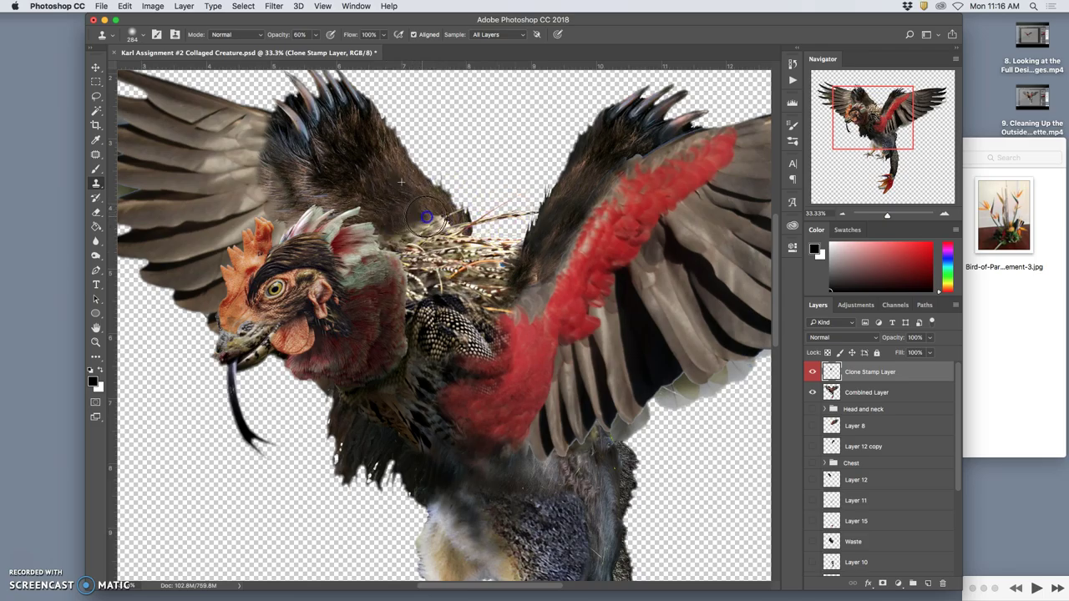
click(302, 34)
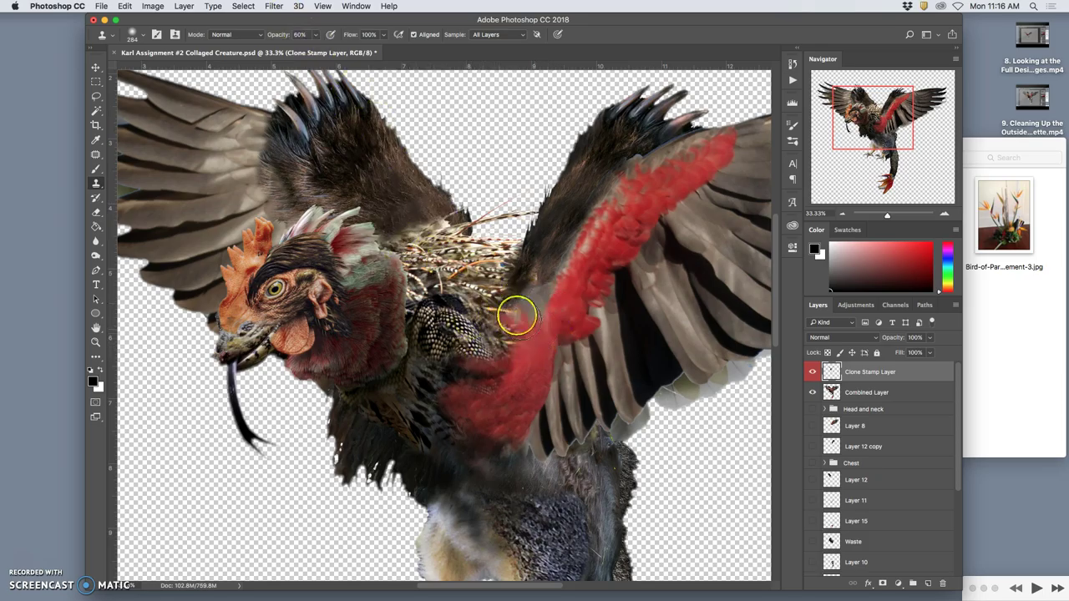
alt+click(452, 223)
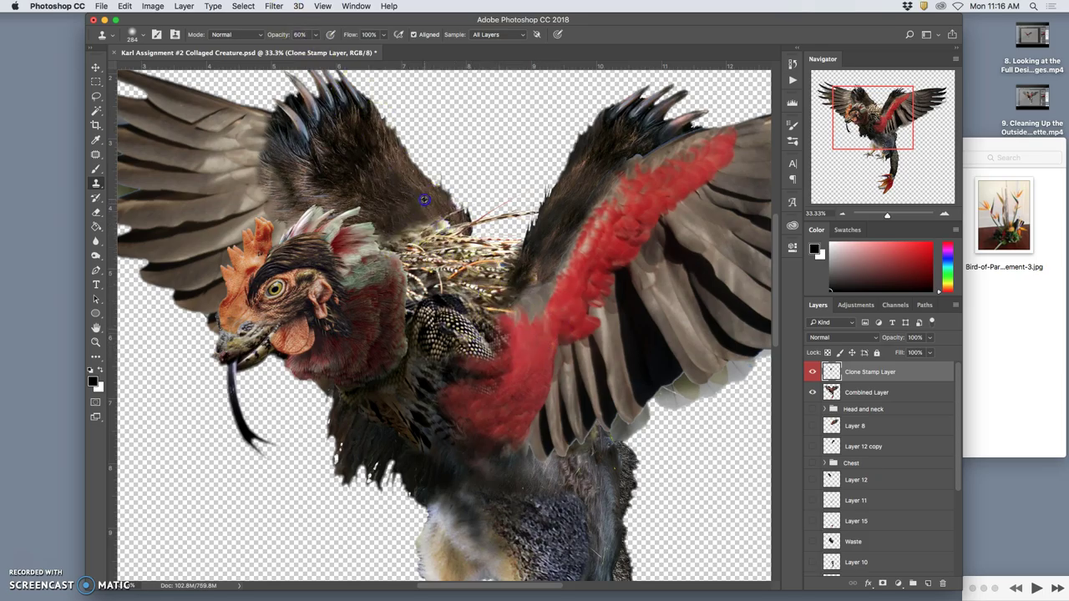
drag(558, 194, 568, 198)
click(431, 370)
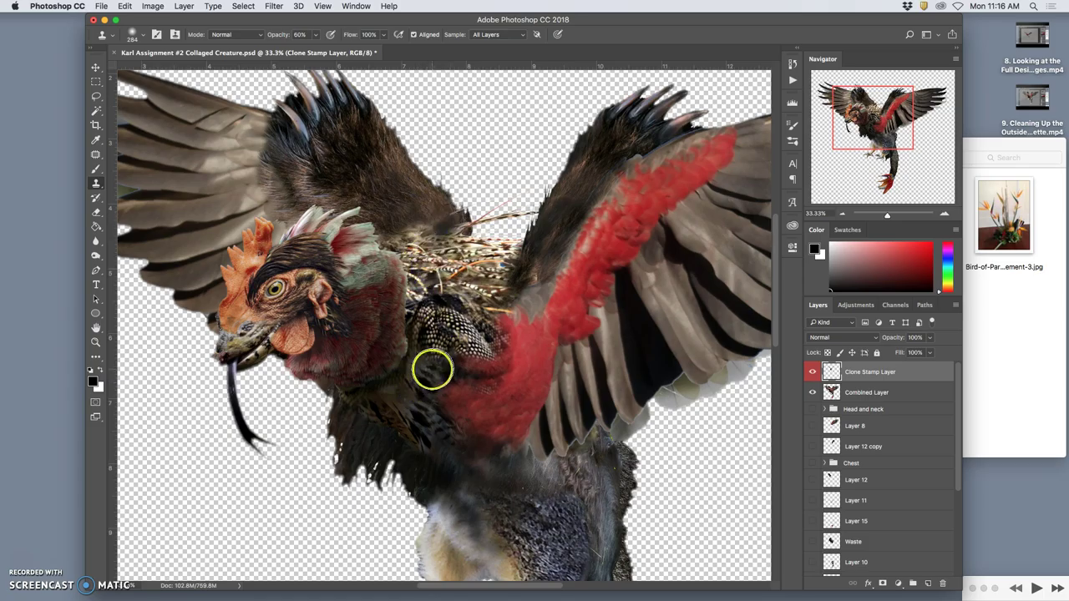
drag(477, 222, 502, 211)
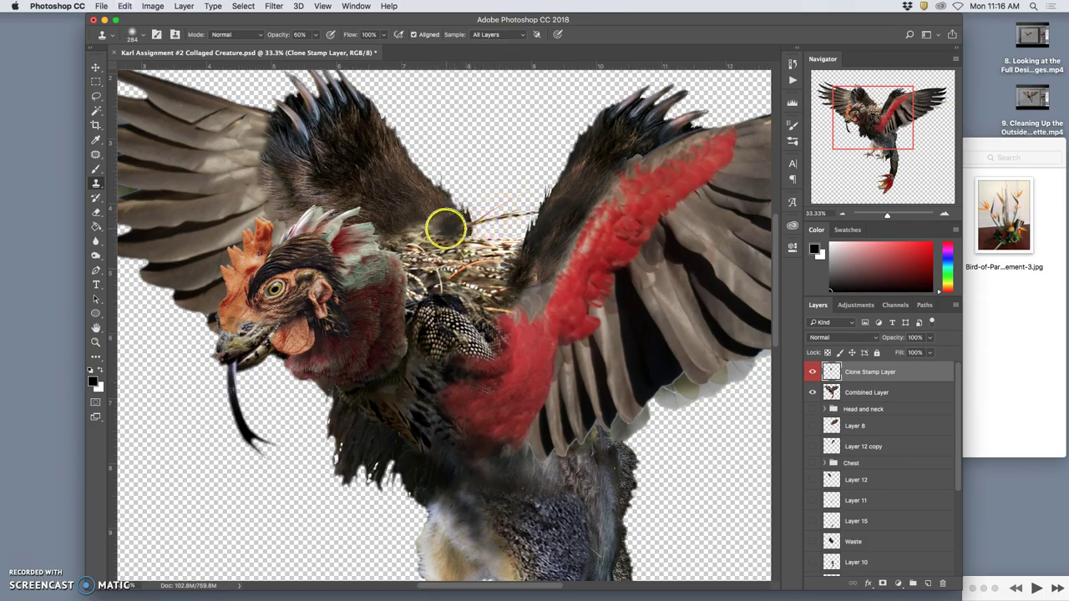
click(142, 35)
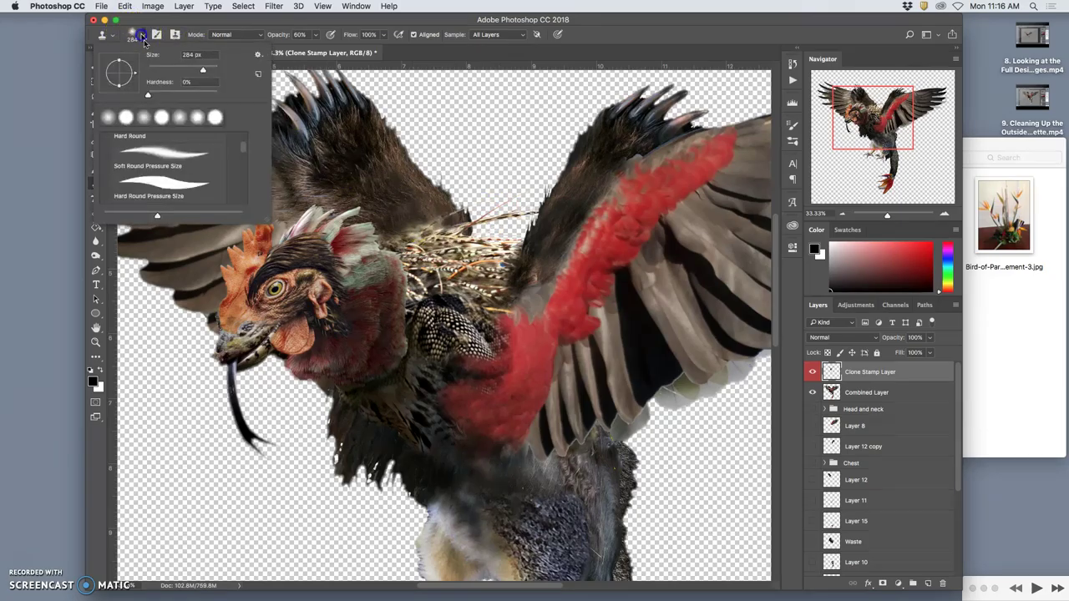
click(442, 225)
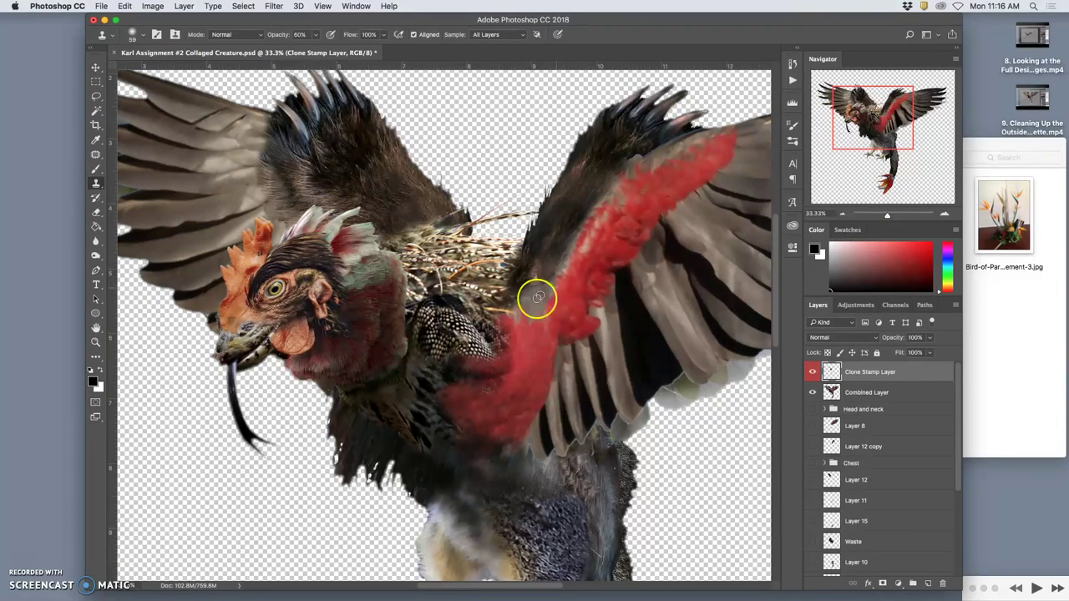
Step: Set the Clone Stamp brush to 124 px and clone over the wing-to-shoulder seam just above the head crest
mouse_move(540, 323)
mouse_down()
mouse_move(640, 305)
mouse_move(623, 301)
mouse_up()
mouse_move(552, 286)
mouse_down()
mouse_move(611, 298)
mouse_move(604, 290)
mouse_up()
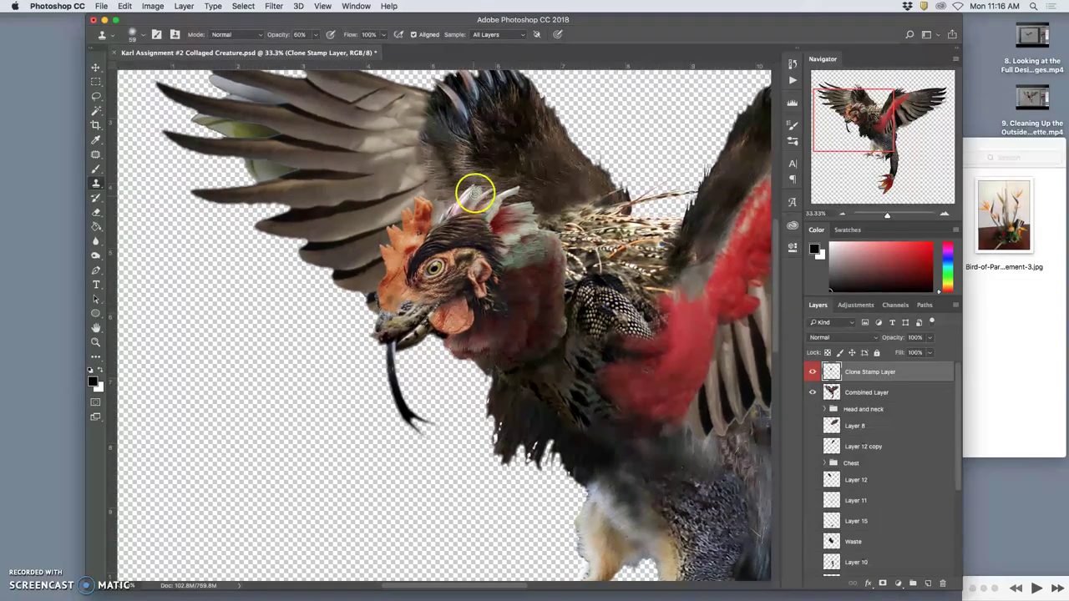
click(136, 36)
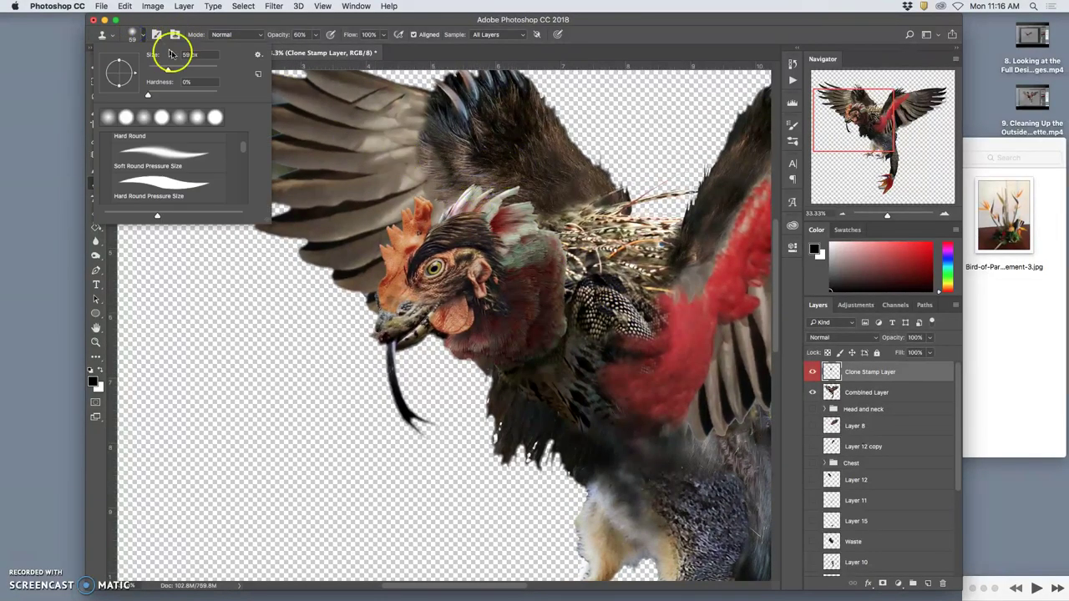
click(189, 69)
click(548, 185)
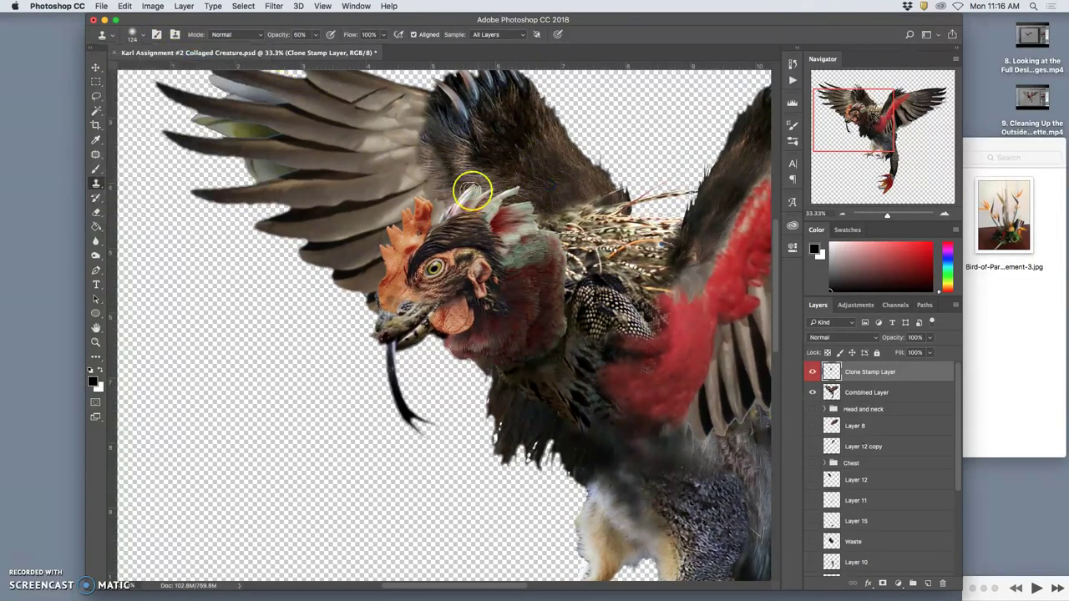
mouse_move(433, 198)
mouse_down()
mouse_move(446, 203)
mouse_move(448, 185)
mouse_move(436, 188)
mouse_up()
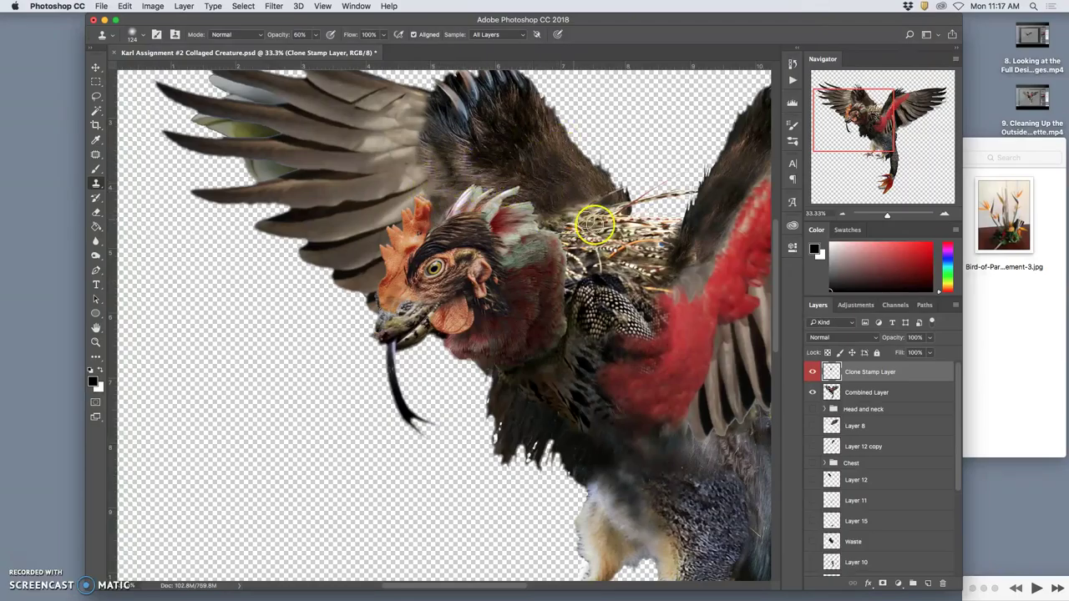
Step: Clone along the seam where the wing feathers behind the head meet the clawed shoulder, up to the wing's upper edge
alt+click(423, 156)
alt+click(418, 132)
drag(424, 115, 424, 123)
drag(449, 142, 470, 215)
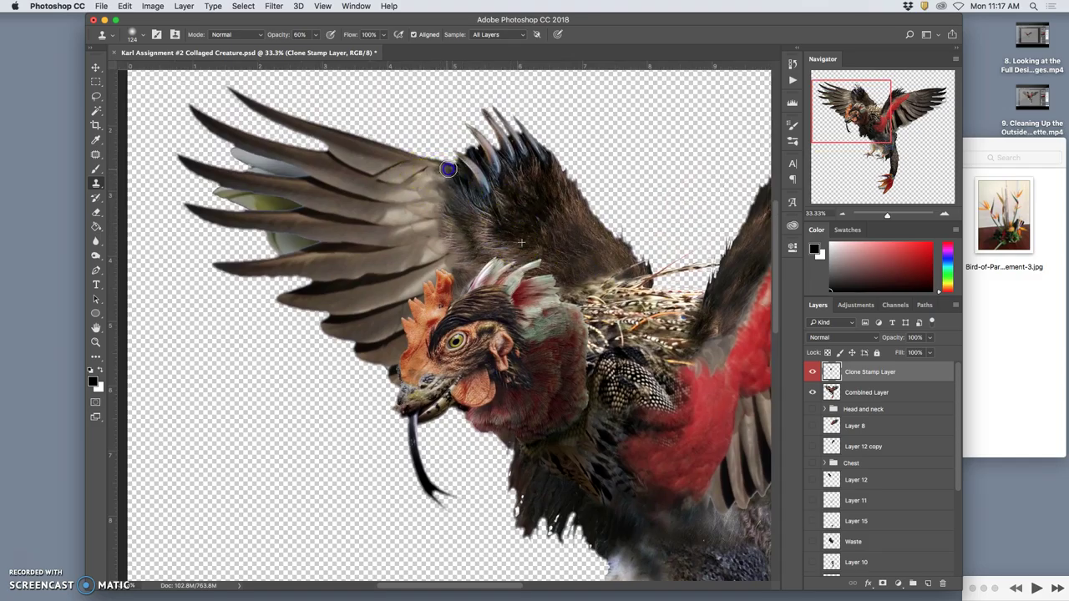
mouse_move(421, 162)
mouse_down()
mouse_move(456, 202)
mouse_move(442, 180)
mouse_up()
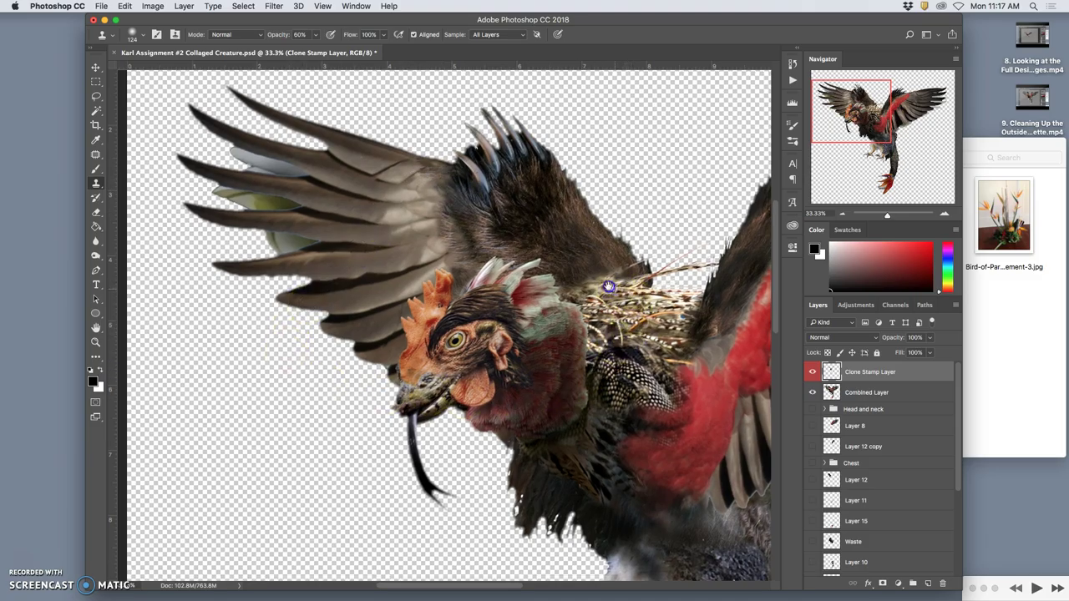
Step: Clone dark shoulder fur over the grey edge between the claws and the red band on the opposite wing
drag(609, 287, 368, 270)
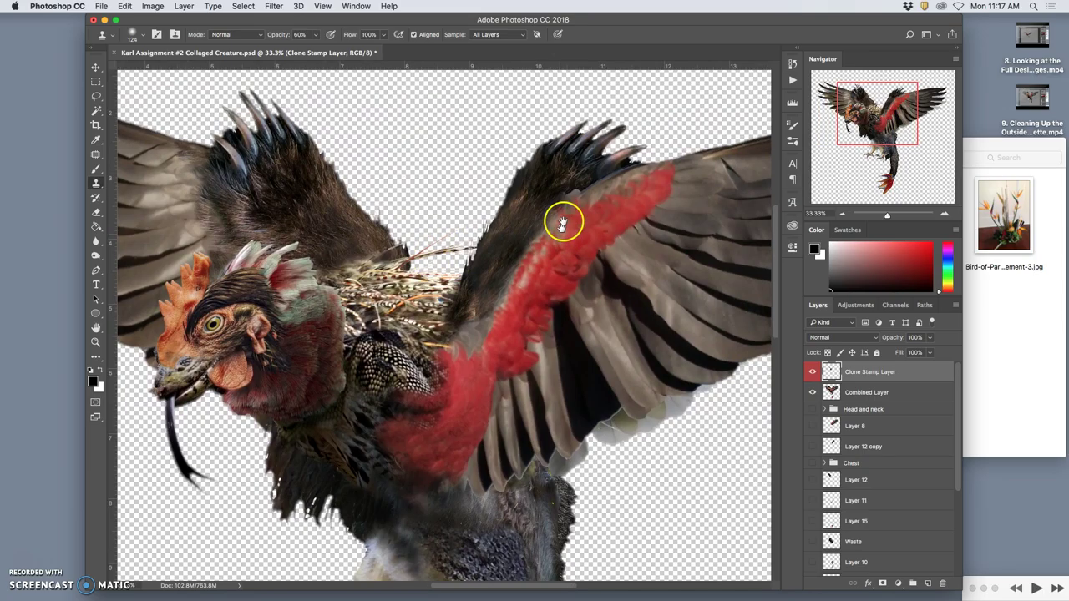
alt+click(543, 196)
drag(574, 188, 572, 192)
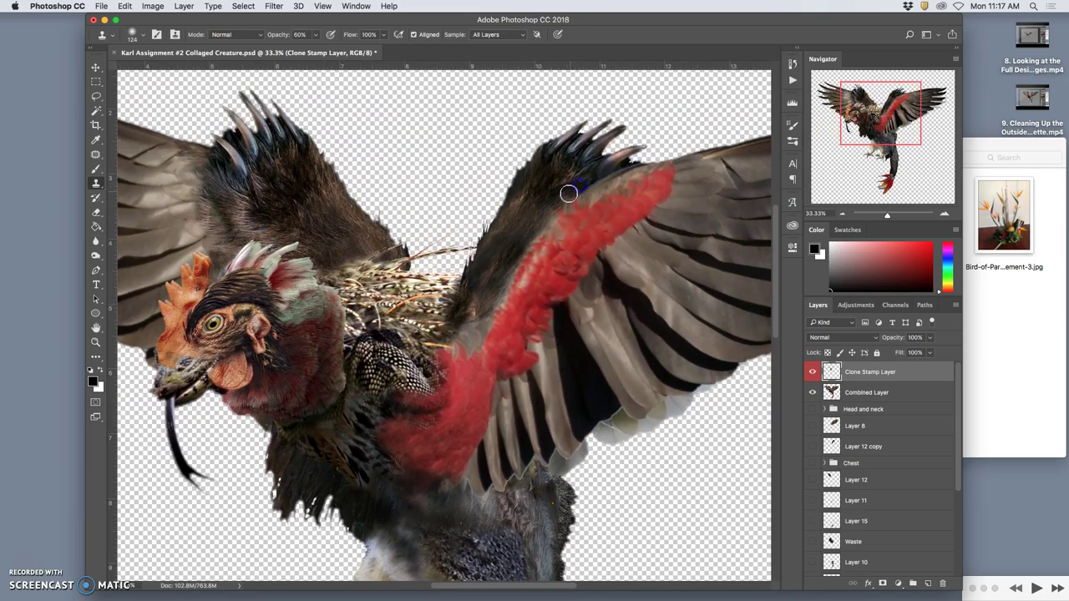
alt+click(540, 197)
mouse_move(572, 191)
mouse_down()
mouse_move(615, 165)
mouse_move(614, 176)
mouse_up()
alt+click(569, 191)
click(632, 164)
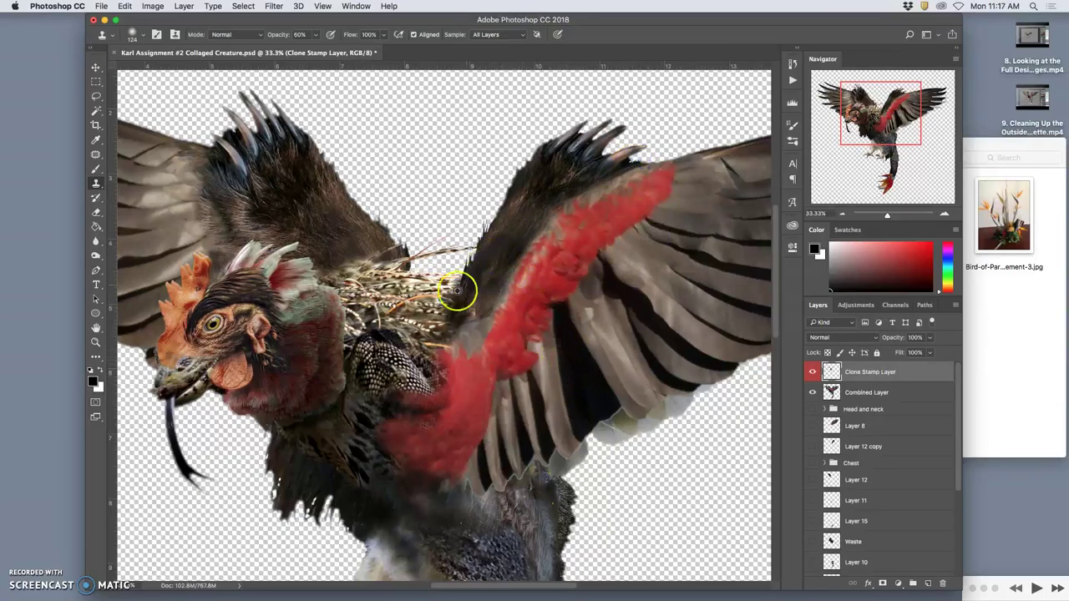
Step: Clone fur from the shoulder behind the head onto the base of the red-banded wing beside the nest
alt+click(288, 202)
click(451, 354)
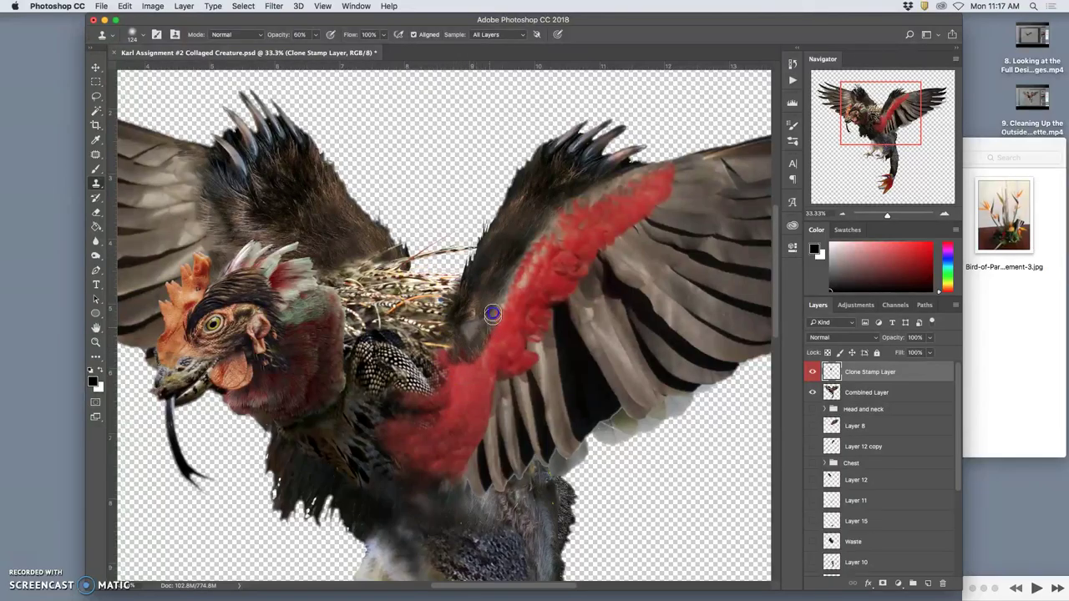
mouse_move(480, 317)
mouse_down()
mouse_move(475, 327)
mouse_move(484, 303)
mouse_move(430, 291)
mouse_up()
alt+click(243, 224)
click(468, 327)
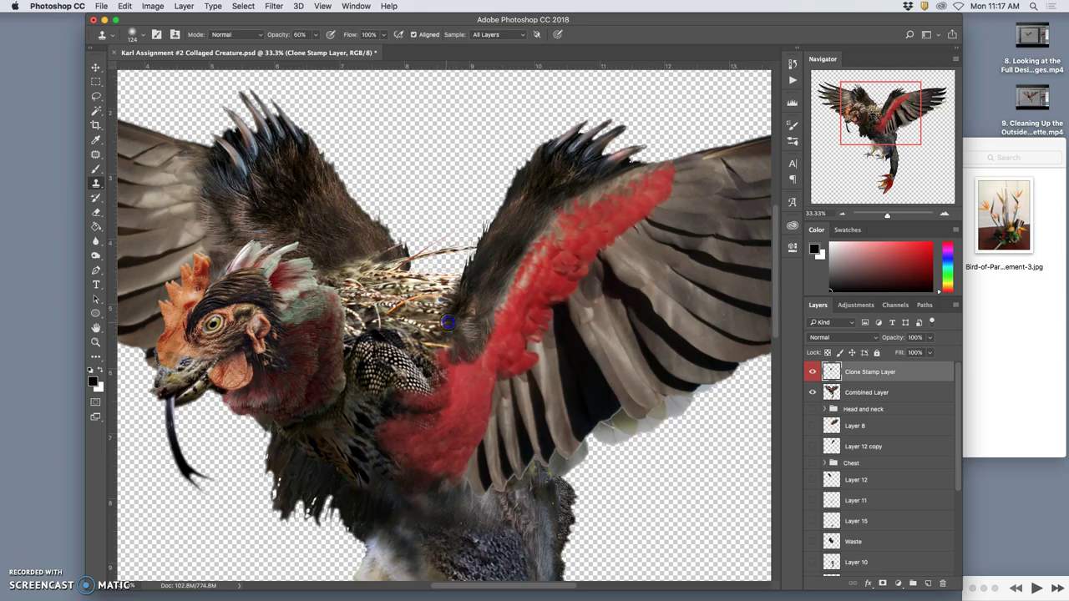
drag(547, 346, 484, 363)
Step: Clone dark fur over the upper tip of the red chest patch, between the speckled feathers and the wing base
scroll(501, 326, down, 3)
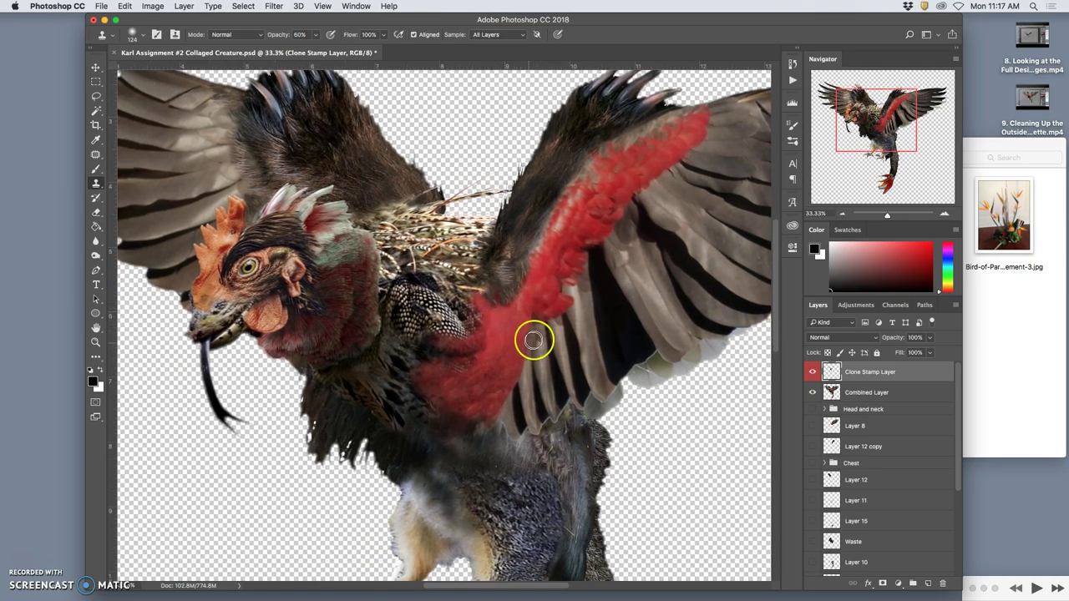
mouse_move(534, 340)
mouse_down()
mouse_move(578, 233)
mouse_move(517, 294)
mouse_move(475, 298)
mouse_up()
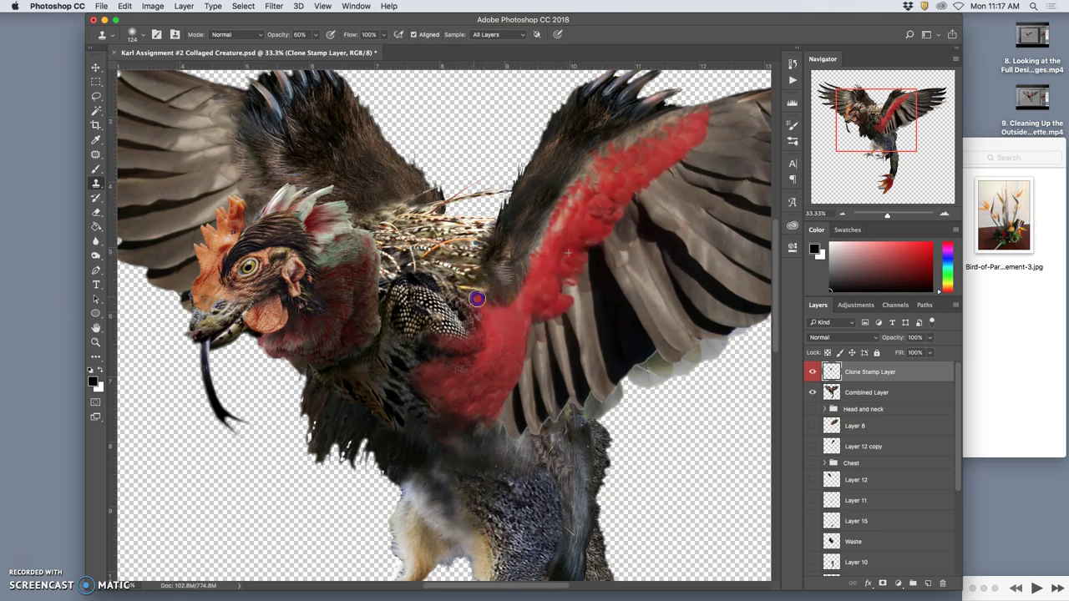
alt+click(596, 218)
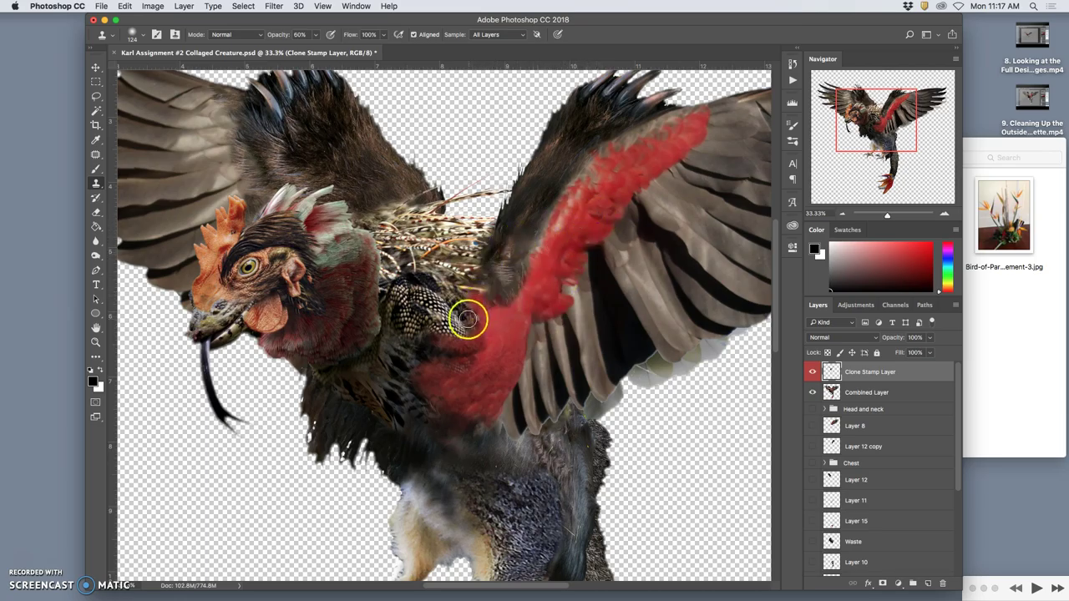
drag(472, 300, 475, 301)
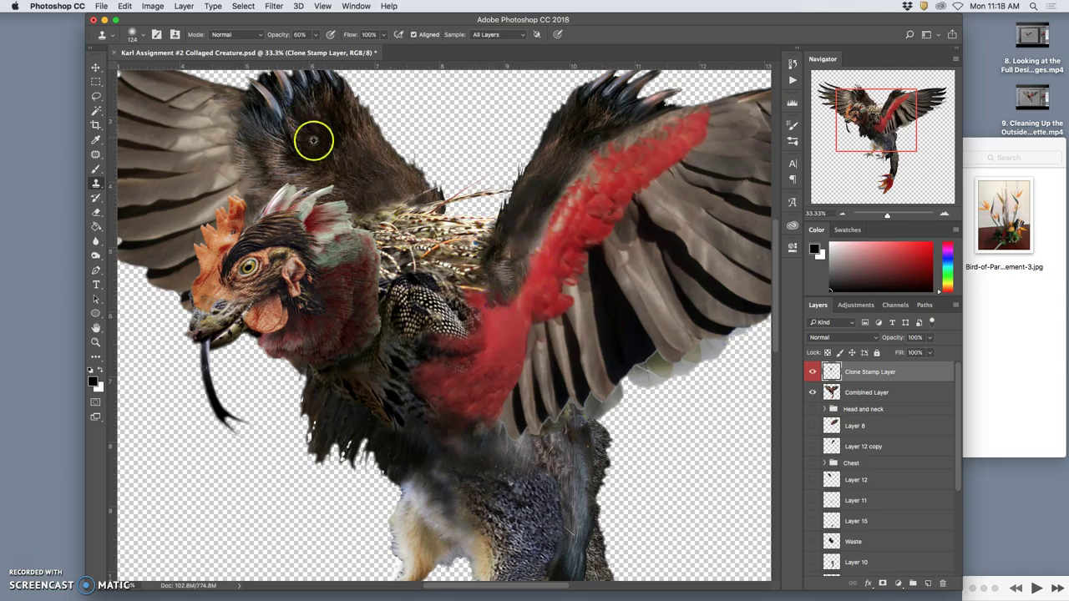
click(471, 297)
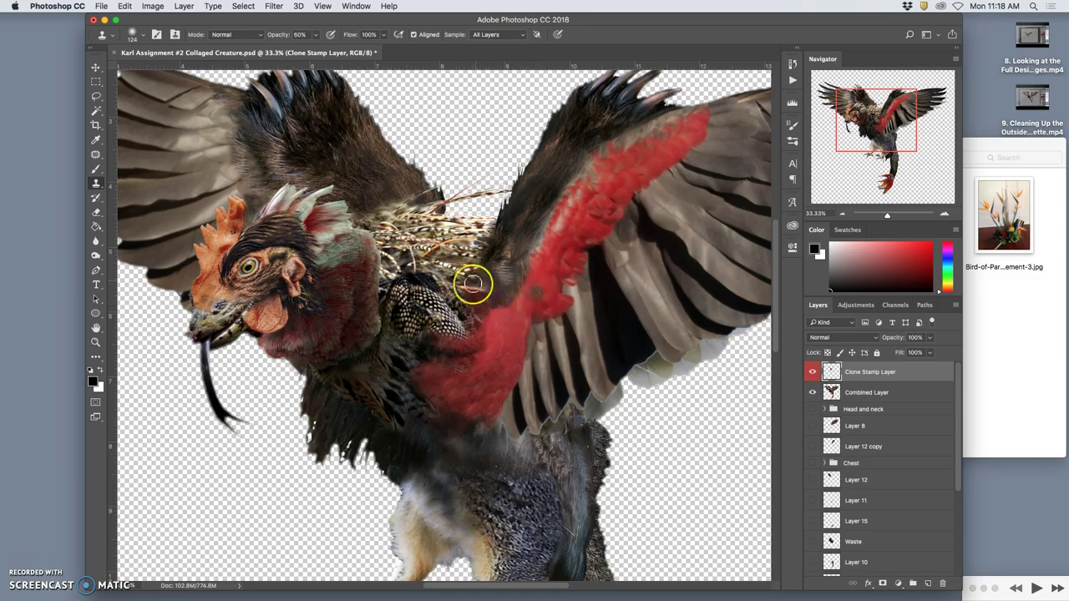
click(461, 297)
drag(463, 293, 461, 284)
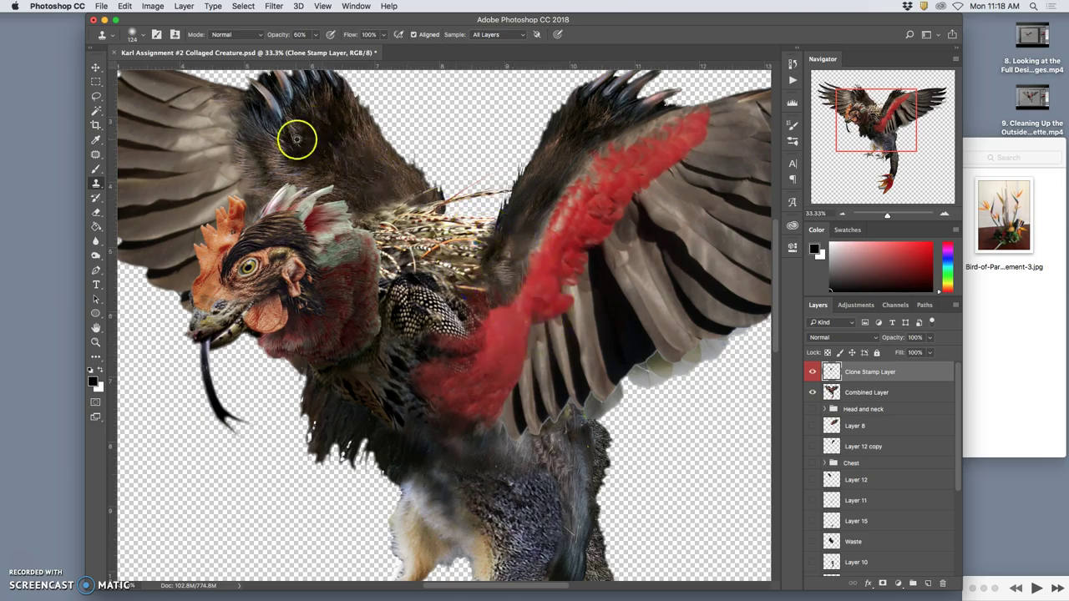
Step: Soften the Clone Stamp to 27% opacity at 169 px and clone shoulder fur along the edges of the red chest patch
click(314, 34)
drag(302, 47, 294, 47)
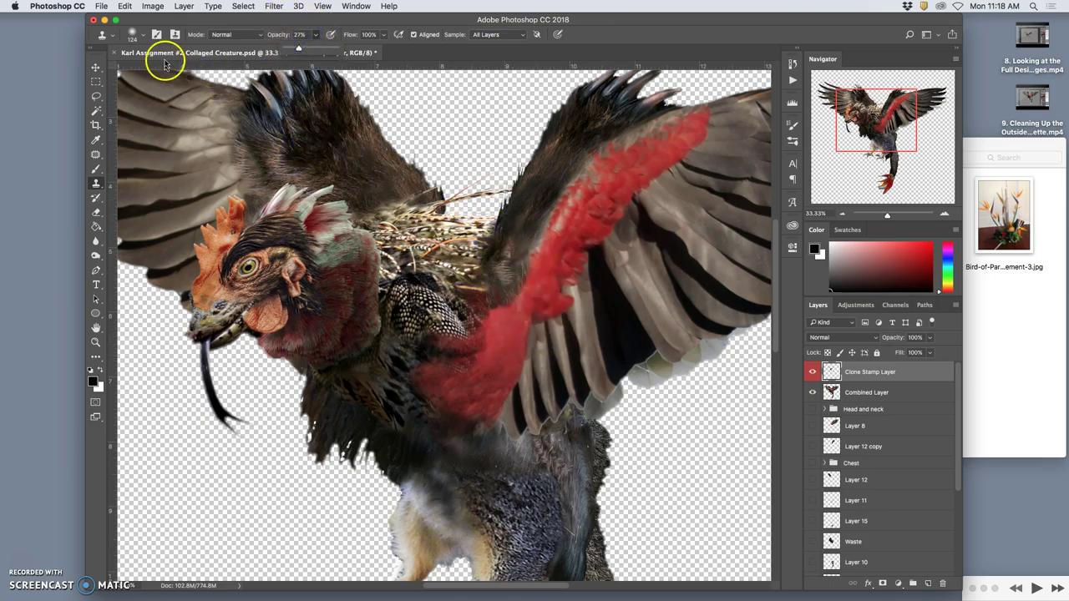
click(137, 34)
drag(182, 66, 196, 67)
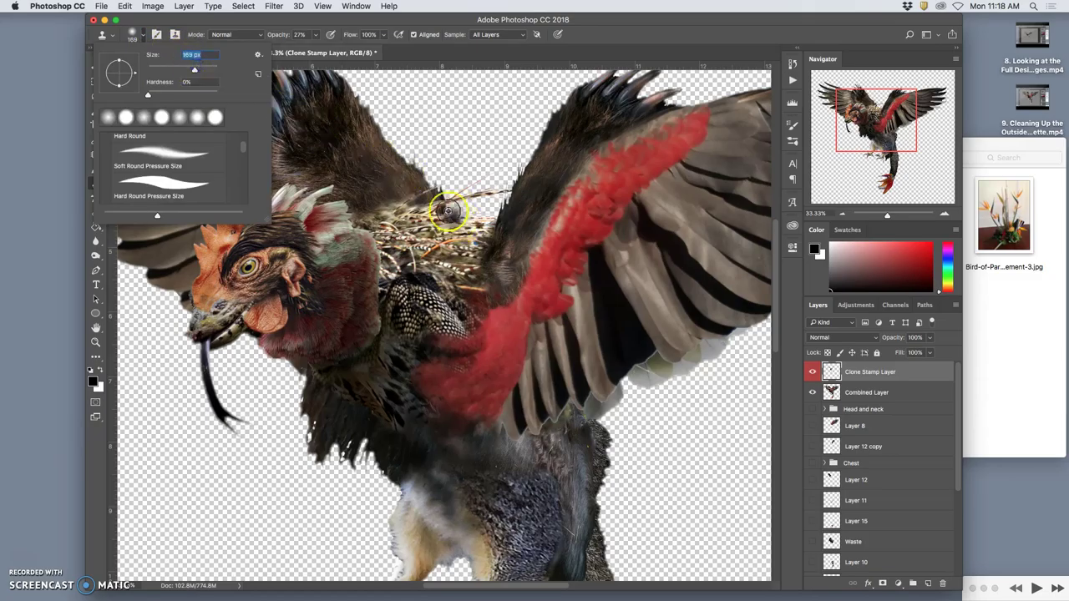
alt+click(354, 153)
mouse_move(485, 325)
mouse_down()
mouse_move(493, 302)
mouse_move(518, 289)
mouse_up()
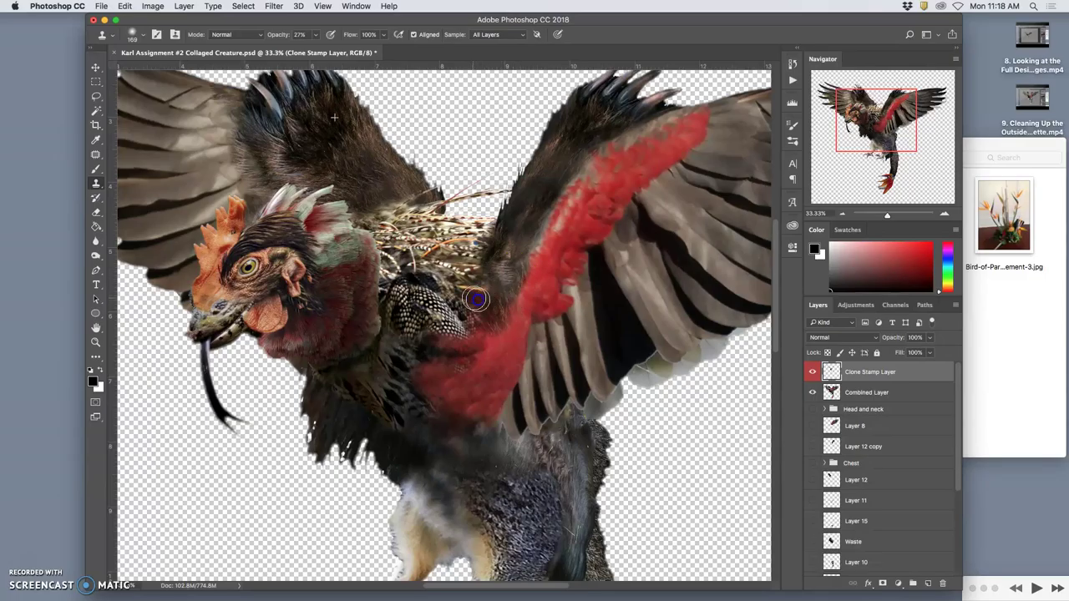
mouse_move(484, 340)
mouse_down()
mouse_move(438, 327)
mouse_move(449, 342)
mouse_move(533, 301)
mouse_move(484, 386)
mouse_move(487, 347)
mouse_move(452, 364)
mouse_move(410, 328)
mouse_move(391, 384)
mouse_move(402, 410)
mouse_move(520, 515)
mouse_move(396, 376)
mouse_up()
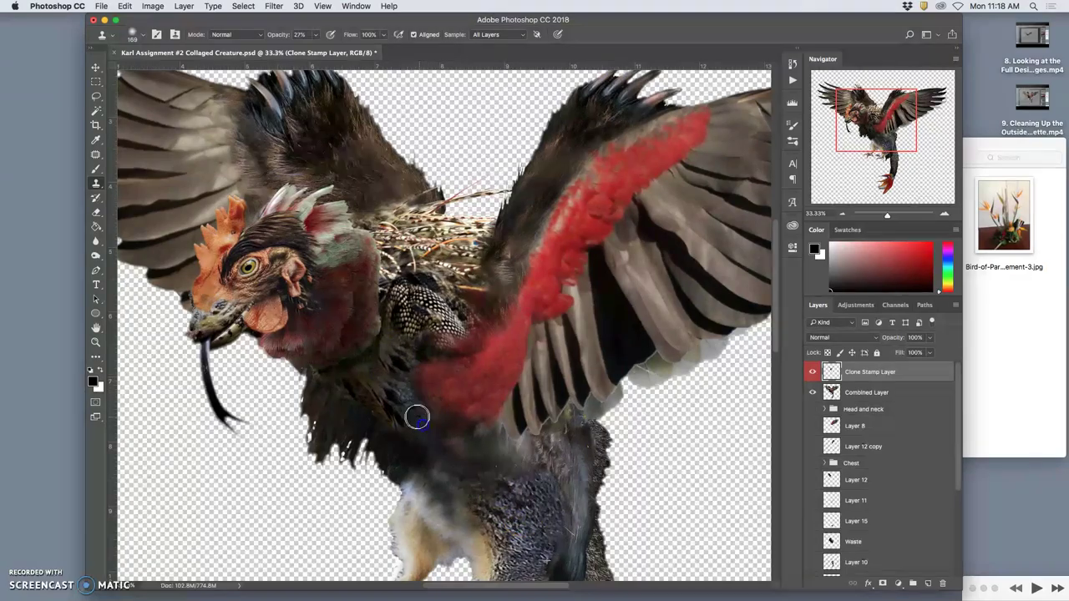
mouse_move(416, 418)
mouse_down()
mouse_move(447, 438)
mouse_move(426, 434)
mouse_move(447, 452)
mouse_move(501, 451)
mouse_move(493, 496)
mouse_move(504, 509)
mouse_move(525, 466)
mouse_move(519, 452)
mouse_move(456, 462)
mouse_move(500, 491)
mouse_up()
Step: Clone fur over the upper tail seam and across the top of the thigh below the wing
drag(535, 440, 571, 306)
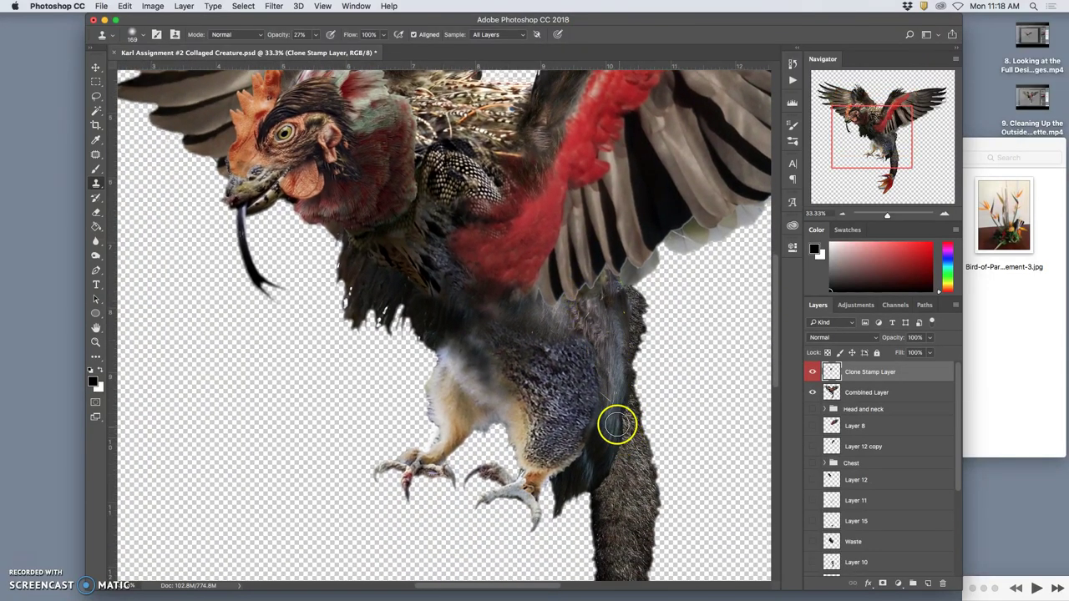
mouse_move(618, 426)
mouse_down()
mouse_move(611, 347)
mouse_move(632, 487)
mouse_move(614, 466)
mouse_up()
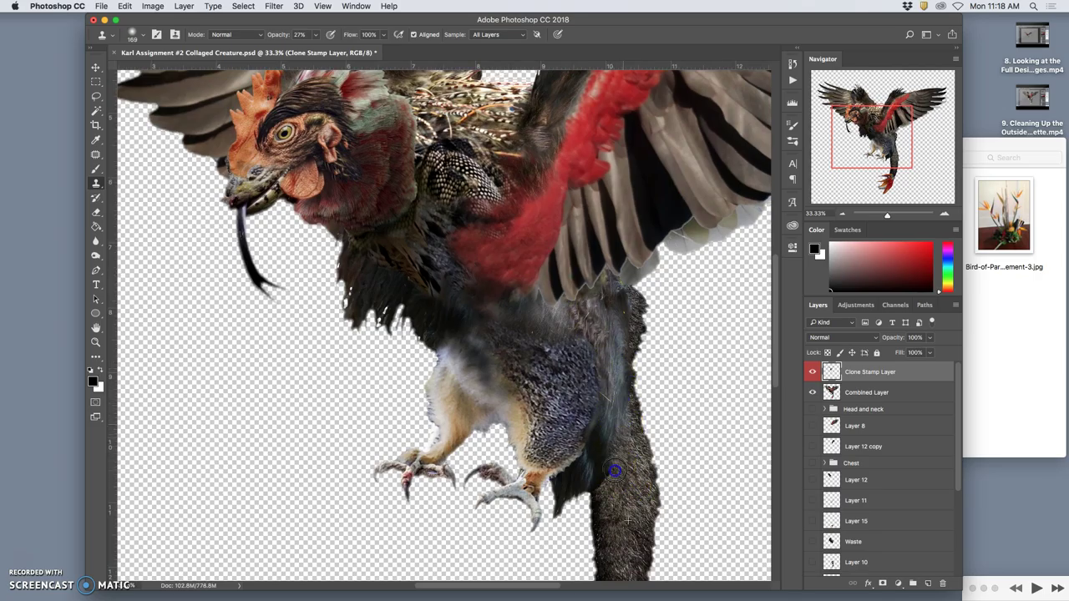
drag(613, 389, 603, 393)
mouse_move(591, 336)
mouse_down()
mouse_move(555, 327)
mouse_move(575, 354)
mouse_move(576, 418)
mouse_move(568, 336)
mouse_up()
alt+click(578, 420)
drag(566, 326, 562, 311)
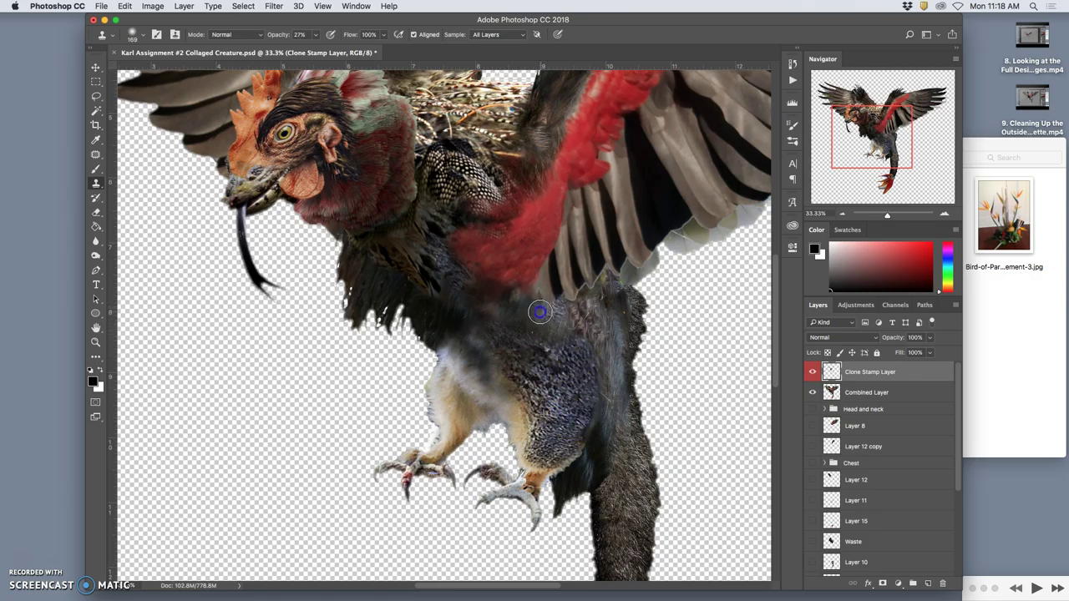
drag(563, 339, 618, 334)
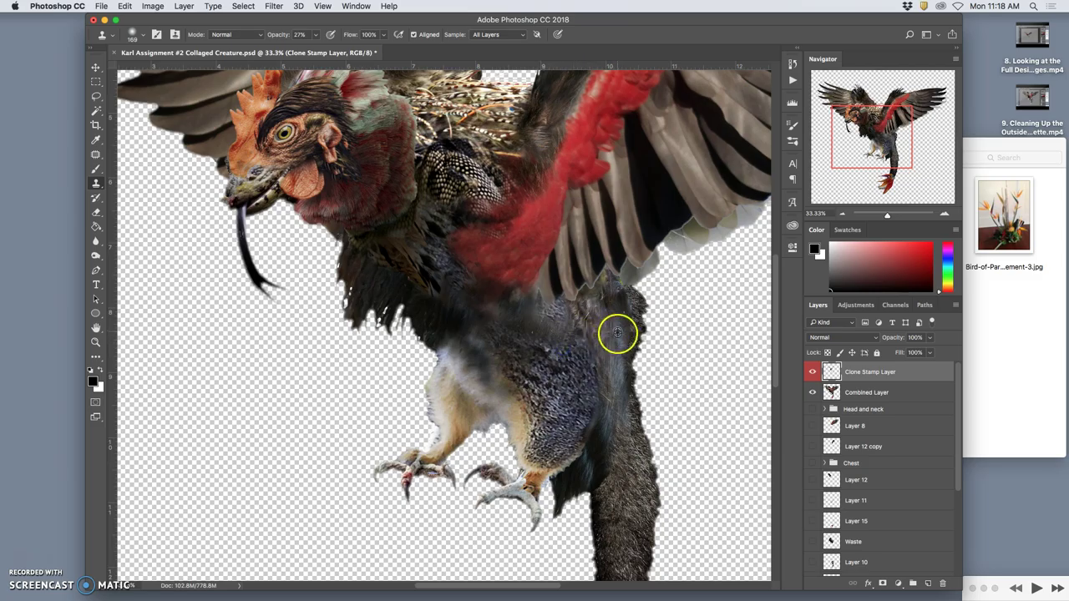
Step: Clone brown tail fur along the seam between leg and tail and onto the blue-grey thigh
alt+click(603, 464)
drag(578, 377, 562, 367)
alt+click(625, 494)
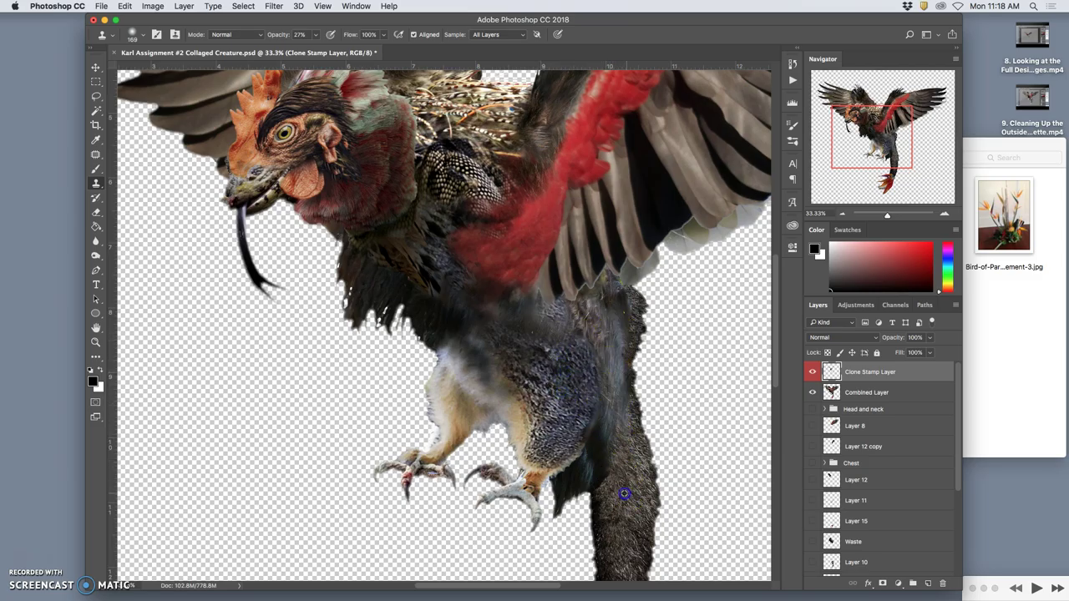
drag(611, 441, 606, 471)
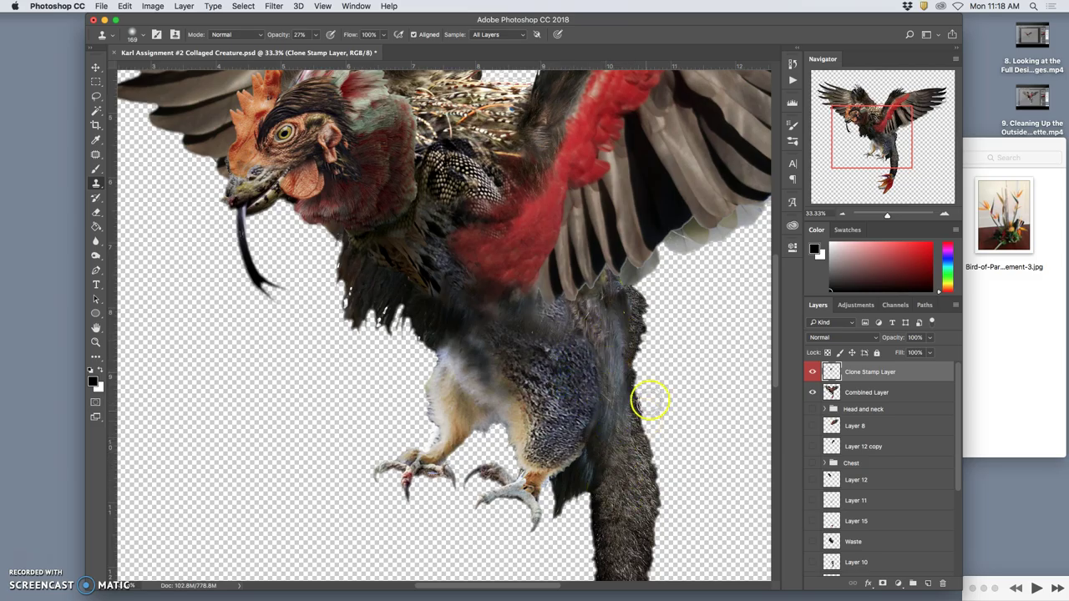
scroll(640, 345, down, 5)
mouse_move(640, 384)
mouse_down()
mouse_move(609, 347)
mouse_move(613, 324)
mouse_move(641, 344)
mouse_move(638, 381)
mouse_up()
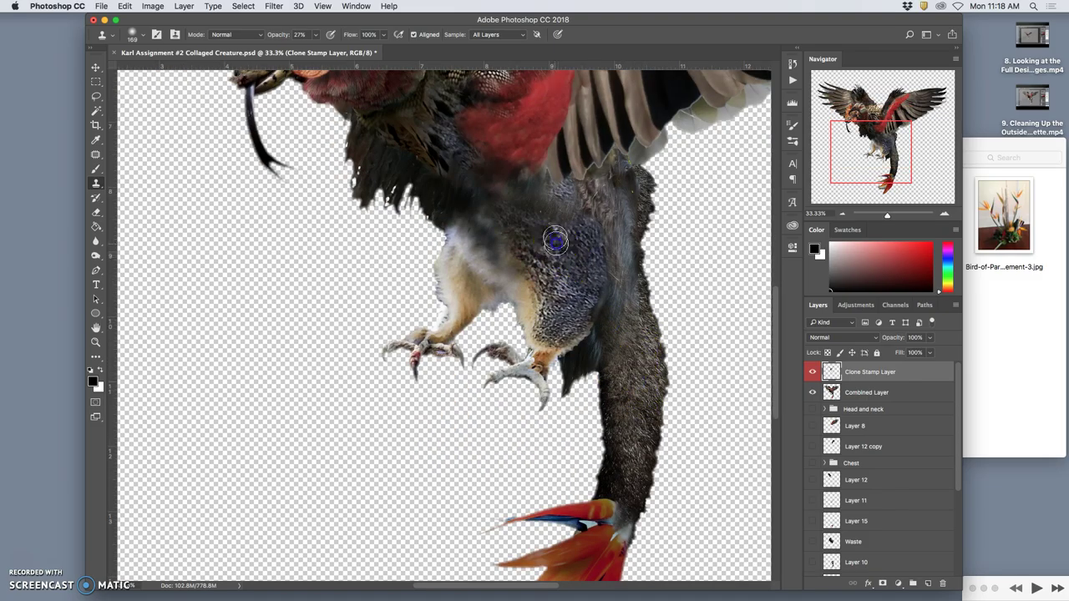
click(650, 403)
click(602, 281)
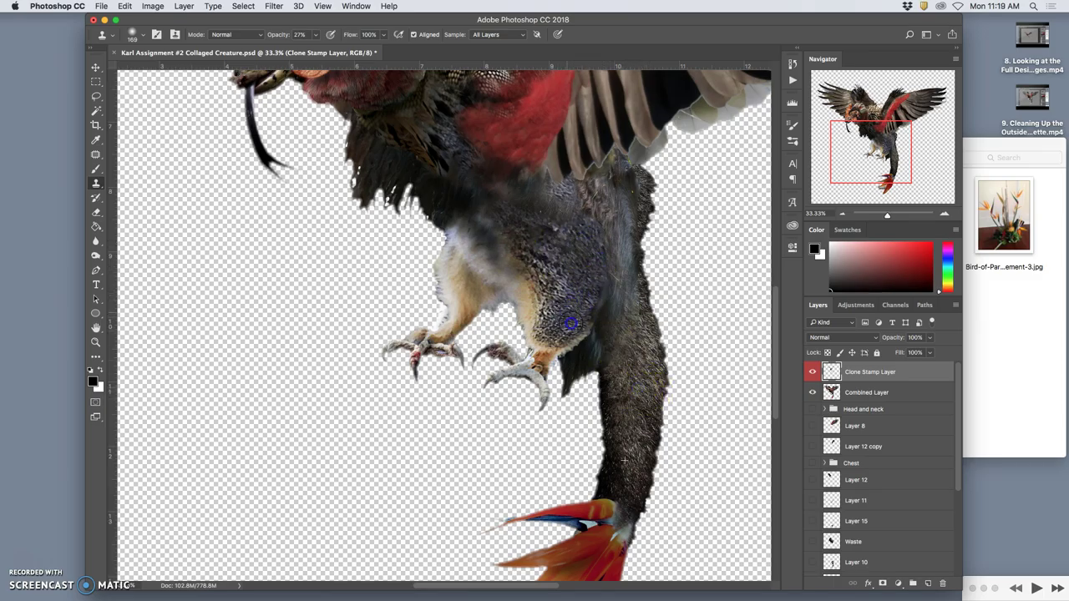
Step: Clone tail fur over the upper thigh and hip where they meet the wing feathers and dark belly
alt+click(638, 373)
drag(590, 239, 582, 223)
click(566, 187)
click(577, 193)
drag(569, 190, 557, 201)
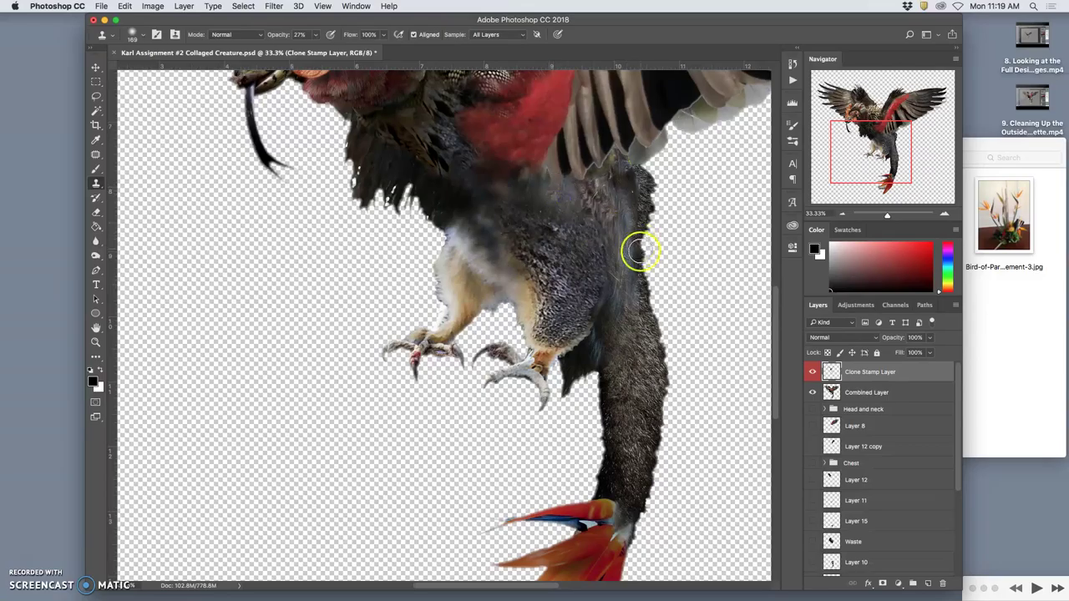
drag(551, 182, 547, 192)
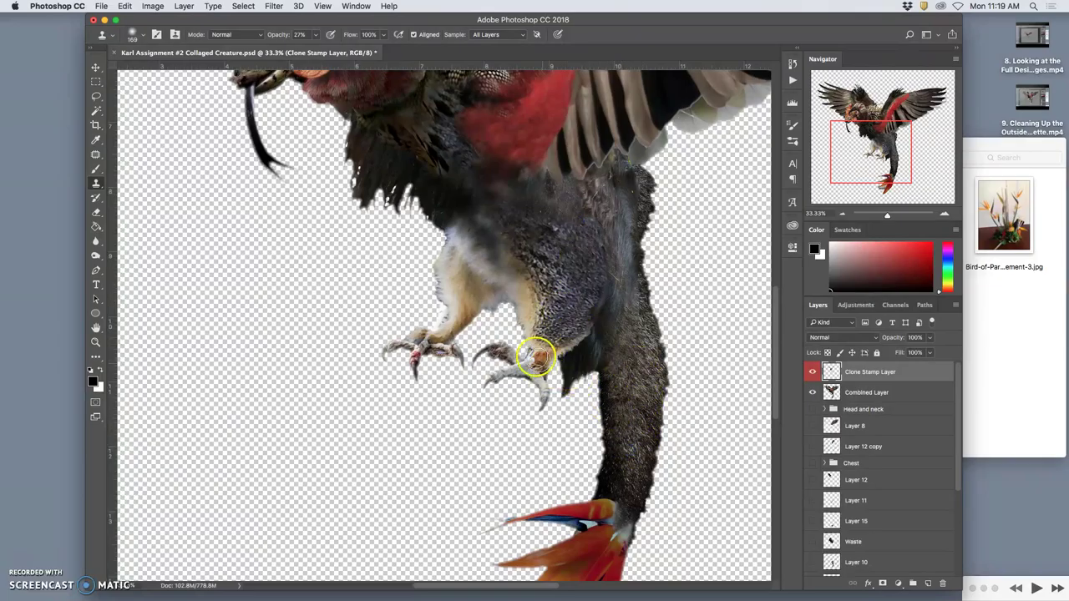
Step: Clone pale leg fur over the orange ankle and claws, and blend the ankle of the other foot
mouse_move(538, 358)
mouse_down()
mouse_move(471, 342)
mouse_move(450, 277)
mouse_up()
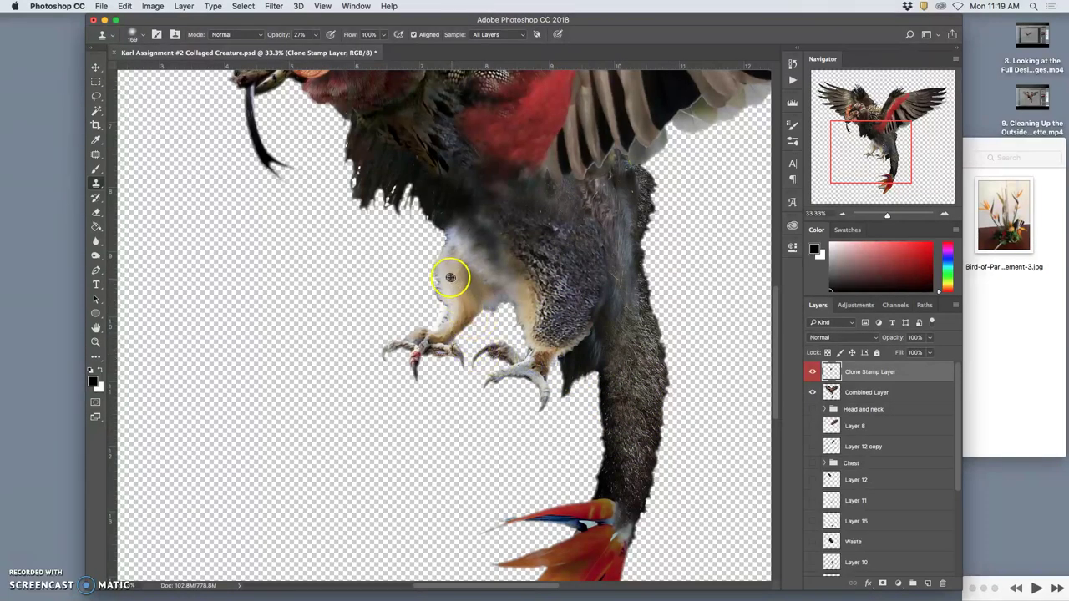
alt+click(450, 278)
mouse_move(538, 365)
mouse_down()
mouse_move(540, 355)
mouse_move(543, 381)
mouse_up()
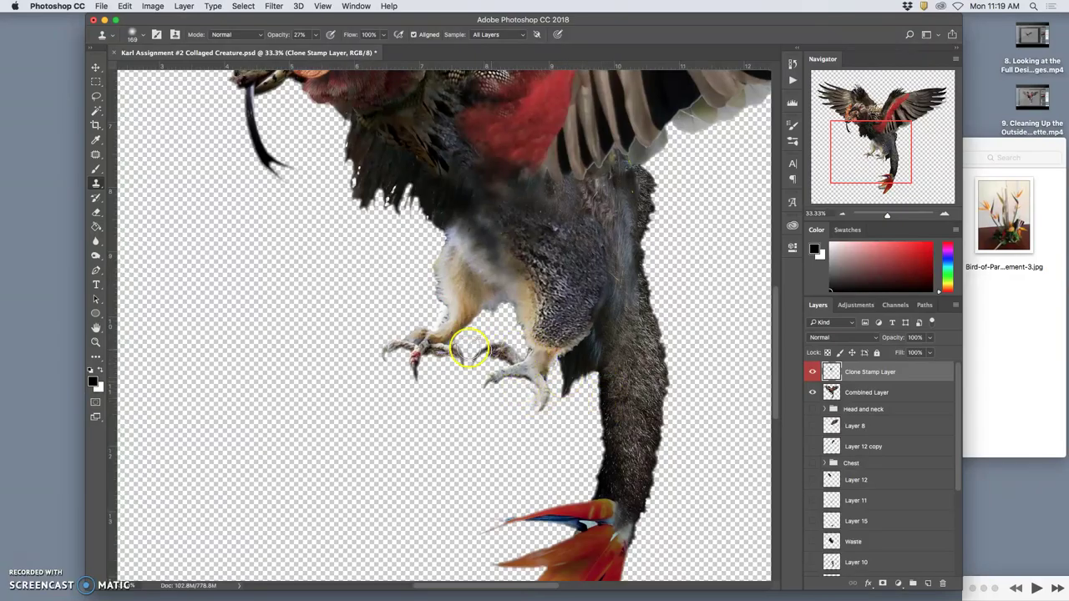
mouse_move(470, 351)
mouse_down()
mouse_move(452, 295)
mouse_move(536, 361)
mouse_move(472, 361)
mouse_move(431, 340)
mouse_move(444, 326)
mouse_move(434, 338)
mouse_move(546, 365)
mouse_move(434, 338)
mouse_up()
alt+click(538, 371)
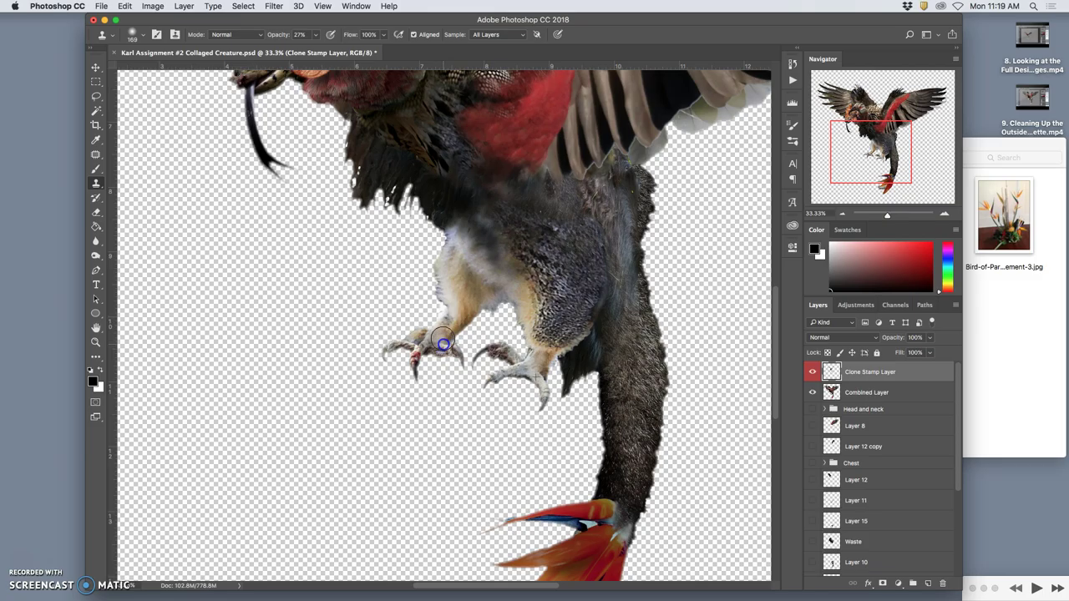
Step: Clone tail fur over the dark blue feathers between the back of the thigh and the tail
alt+click(636, 379)
mouse_move(580, 351)
mouse_down()
mouse_move(619, 299)
mouse_move(631, 182)
mouse_move(599, 326)
mouse_up()
alt+click(630, 196)
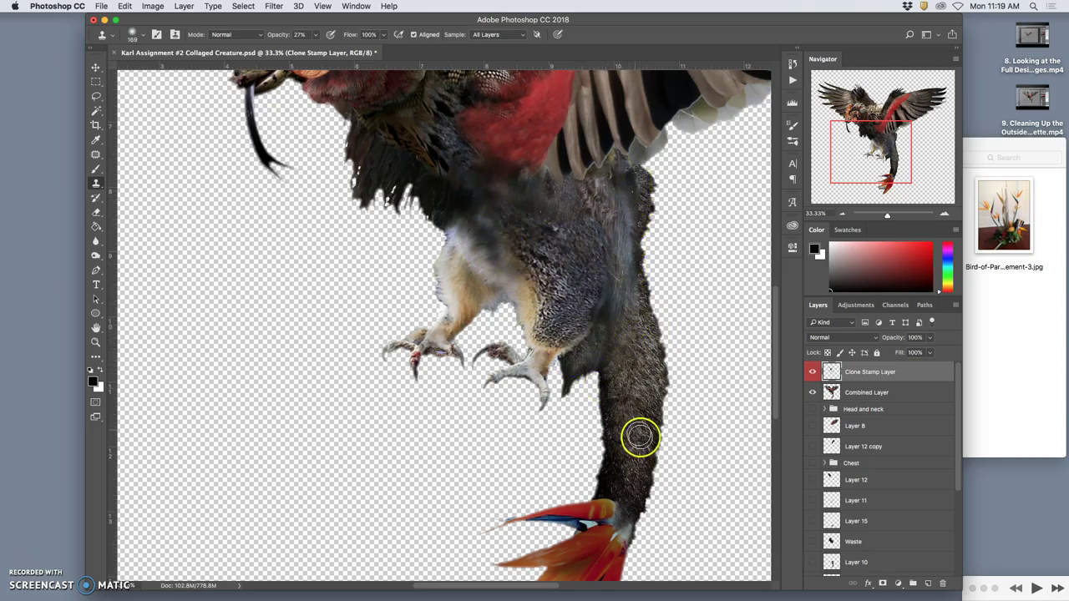
Step: Clone dark lower-tail fur over the hip just below the wing feathers
scroll(652, 367, down, 2)
scroll(670, 346, down, 2)
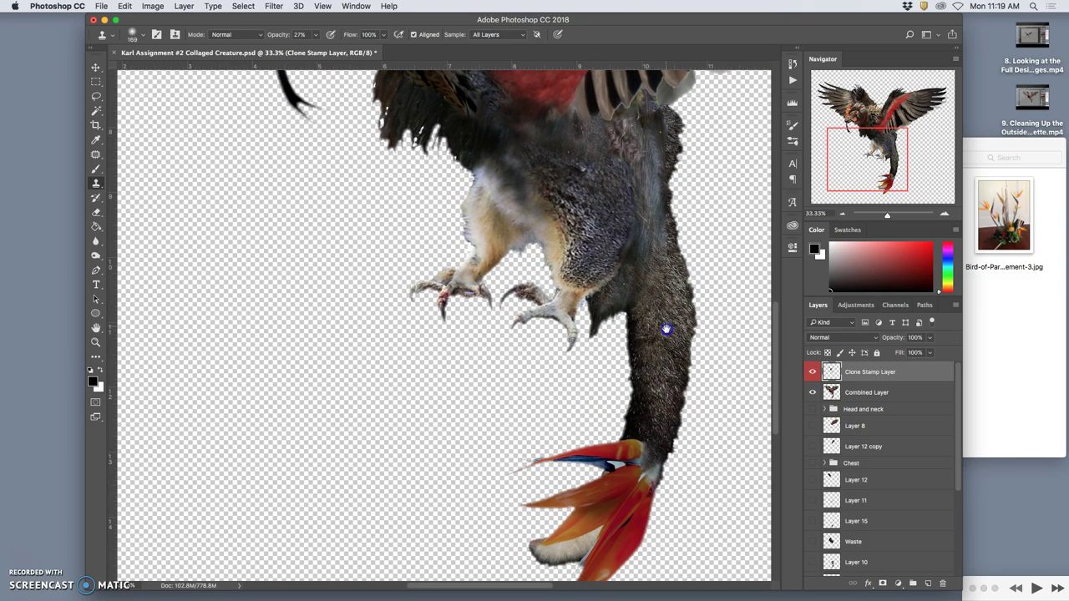
drag(600, 139, 598, 130)
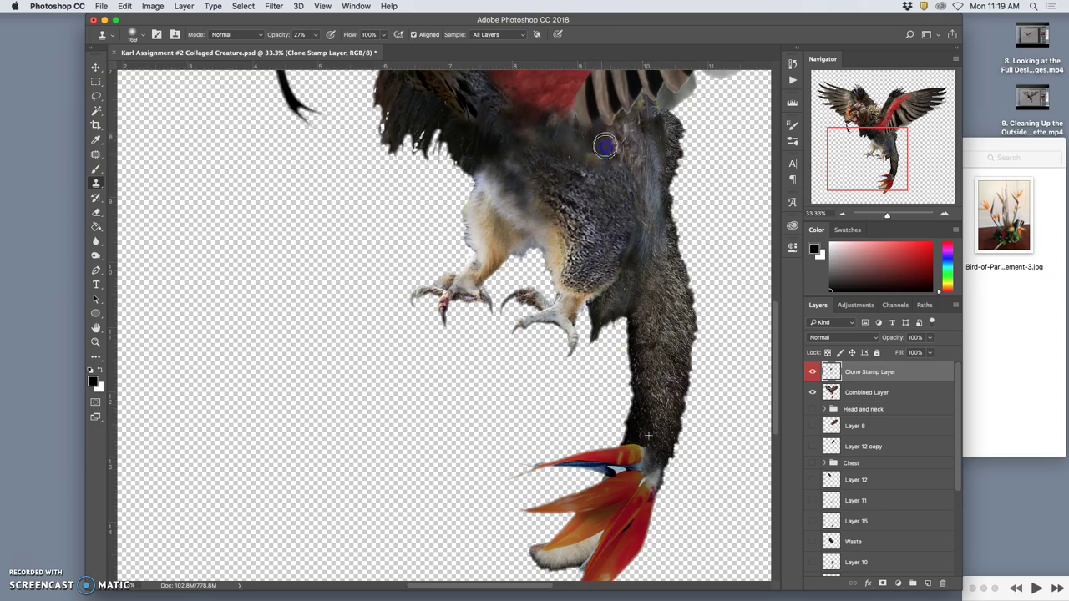
mouse_move(608, 173)
mouse_down()
mouse_move(662, 319)
mouse_move(668, 404)
mouse_move(593, 172)
mouse_up()
alt+click(667, 406)
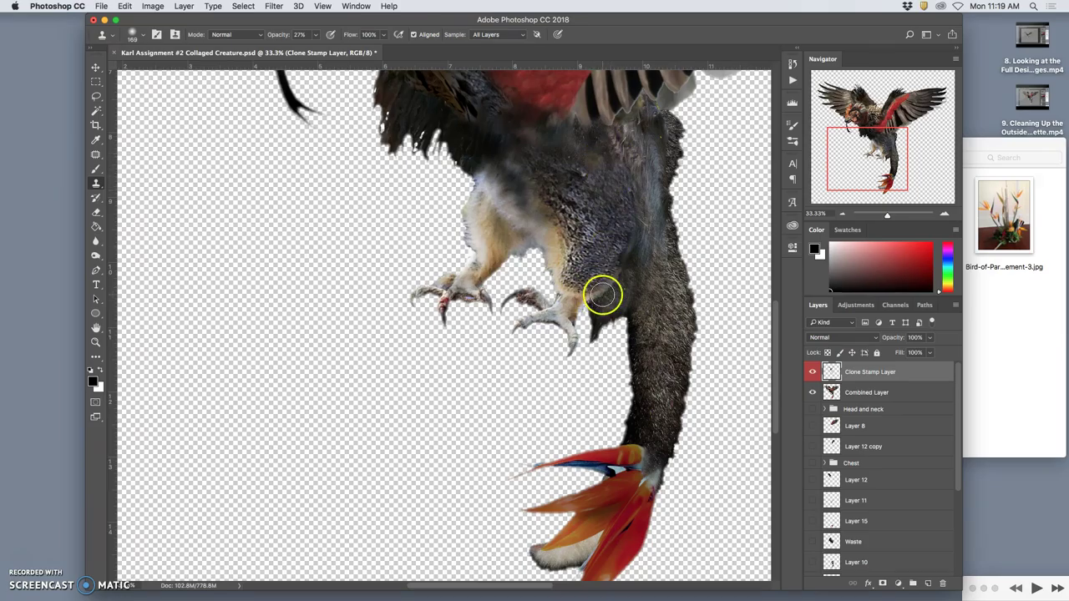
Step: Clone lower-tail fur down the blue-grey thigh, from below the hip toward the knee
alt+click(665, 411)
mouse_move(597, 161)
mouse_down()
mouse_move(585, 166)
mouse_move(602, 219)
mouse_up()
click(600, 178)
alt+click(642, 429)
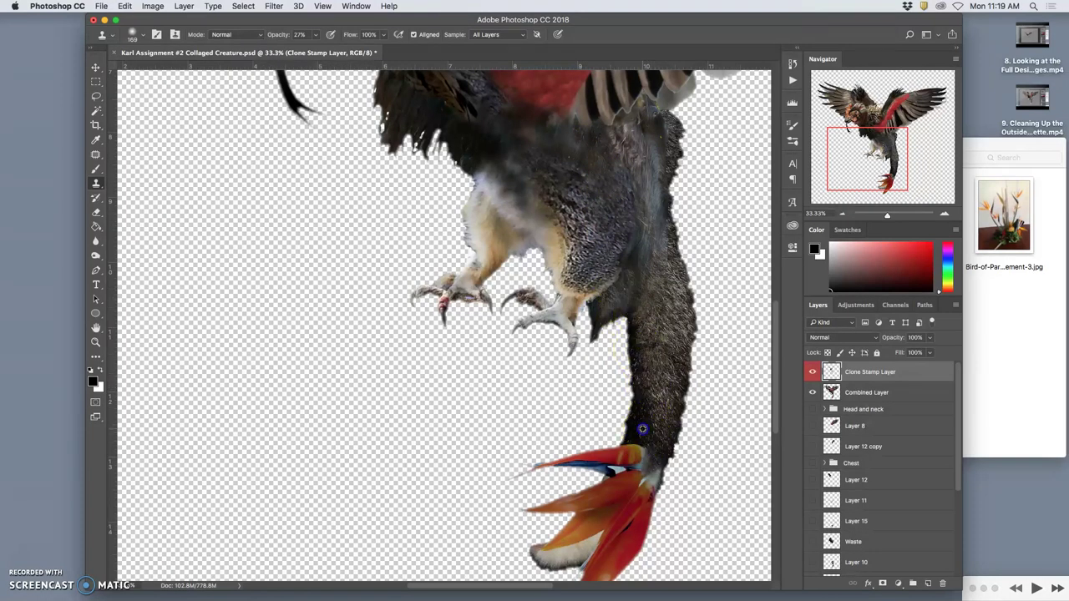
mouse_move(585, 260)
mouse_down()
mouse_move(574, 276)
mouse_move(582, 232)
mouse_up()
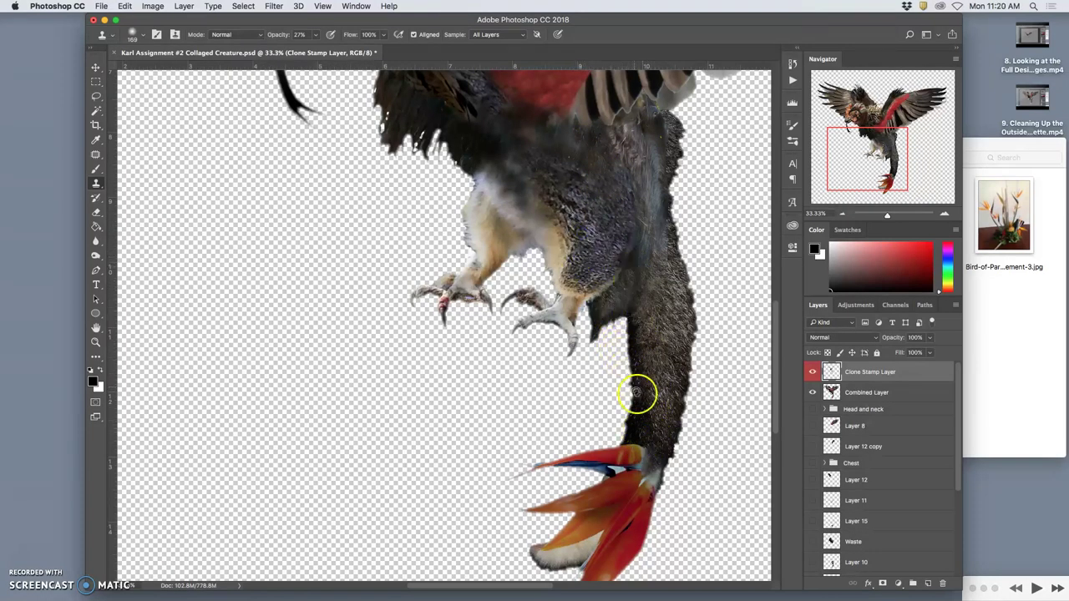
Step: Clone dark tail fur between the orange petals of the tail fan, next to the white furry tip
click(614, 510)
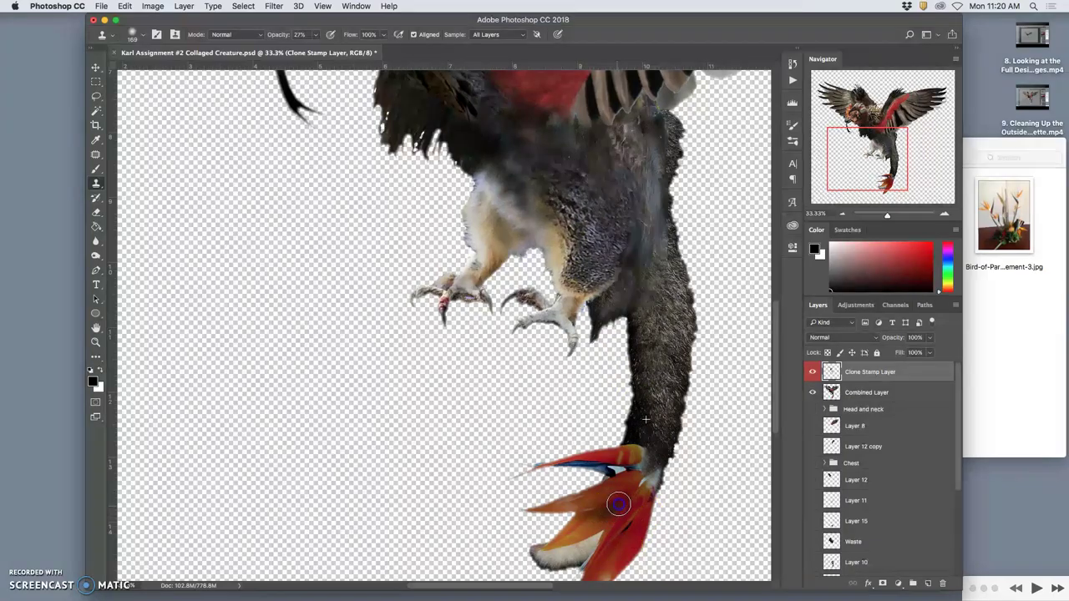
drag(618, 504, 601, 518)
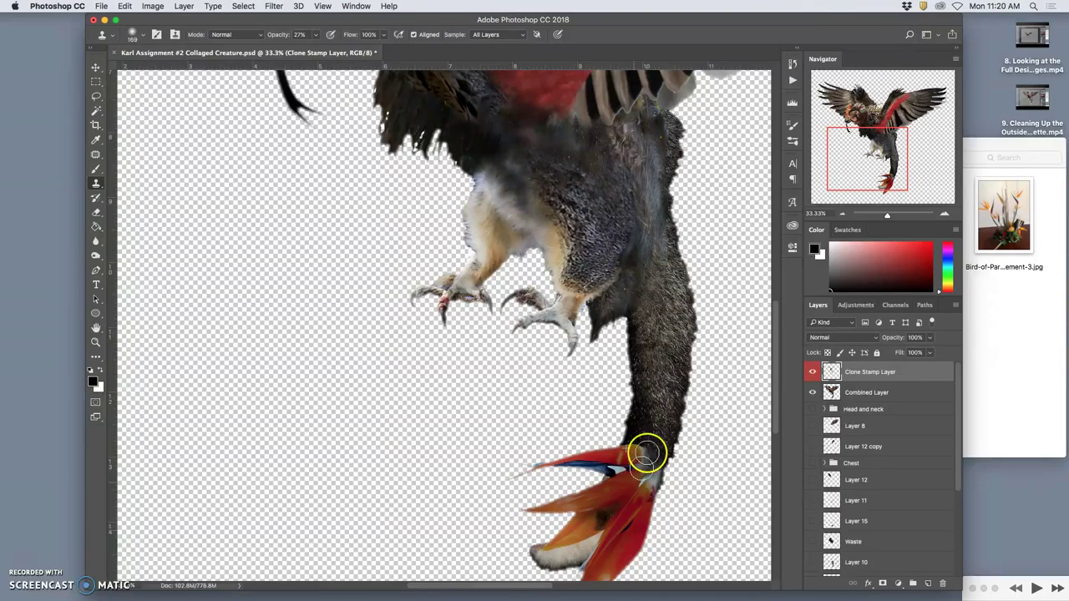
drag(613, 513, 617, 506)
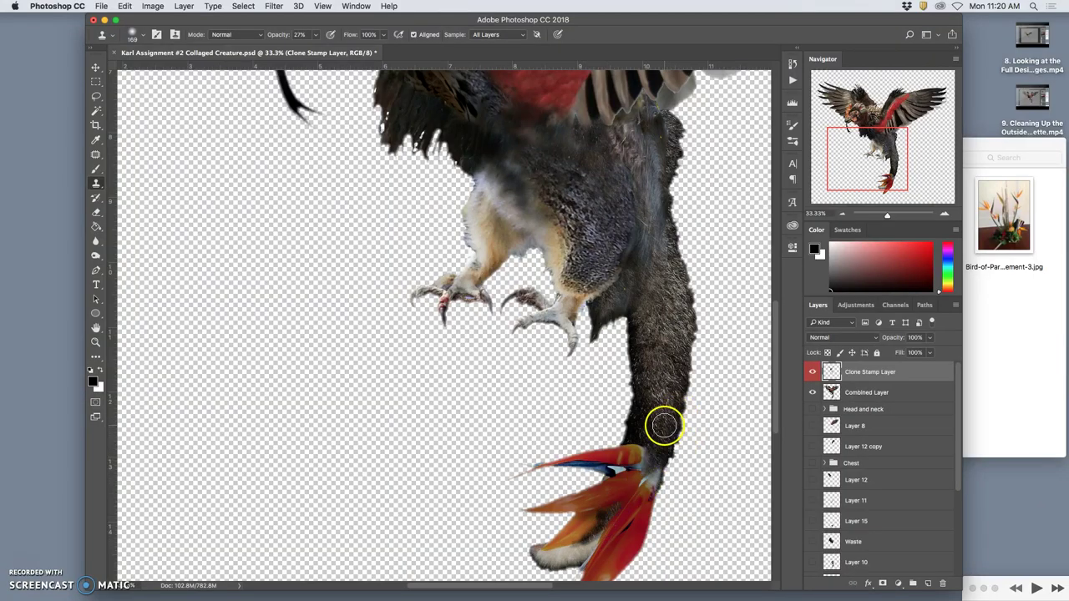
Step: Clone tail fur over the joint where the red and orange petals meet the tail, and down between the petals
scroll(685, 368, down, 3)
scroll(685, 368, left, 1)
click(658, 365)
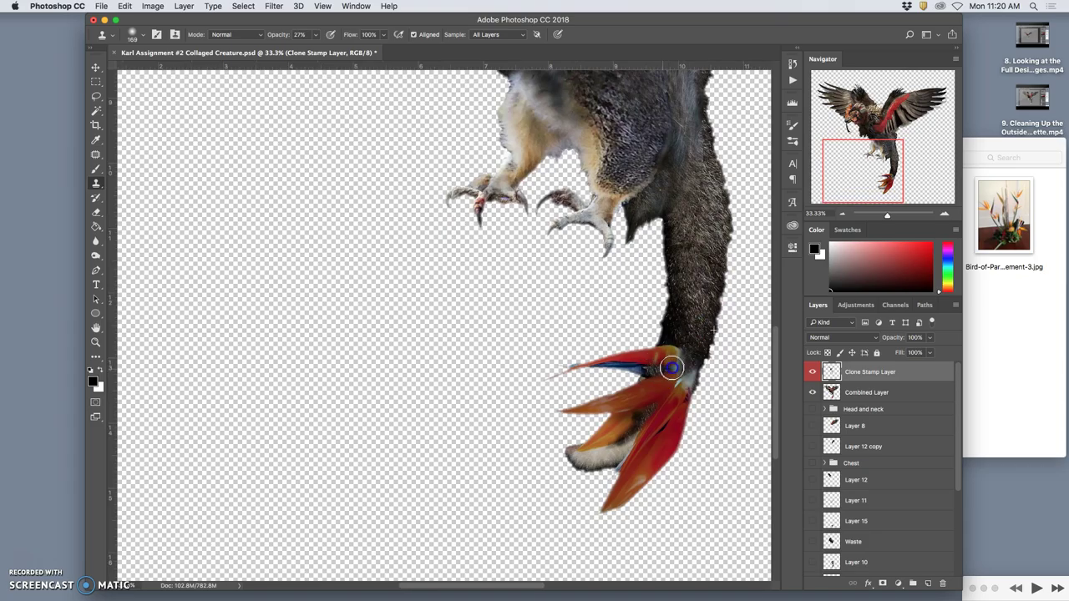
mouse_move(683, 365)
mouse_down()
mouse_move(699, 291)
mouse_move(692, 346)
mouse_move(677, 345)
mouse_move(681, 366)
mouse_move(692, 319)
mouse_move(684, 373)
mouse_up()
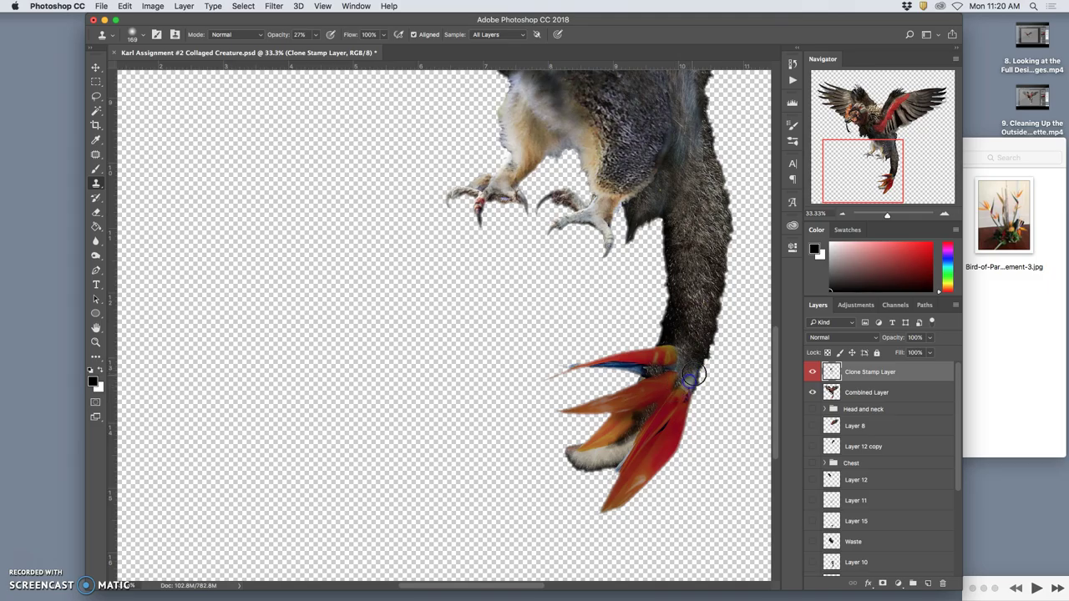
mouse_move(694, 361)
mouse_down()
mouse_move(624, 515)
mouse_move(650, 420)
mouse_move(607, 504)
mouse_move(620, 445)
mouse_up()
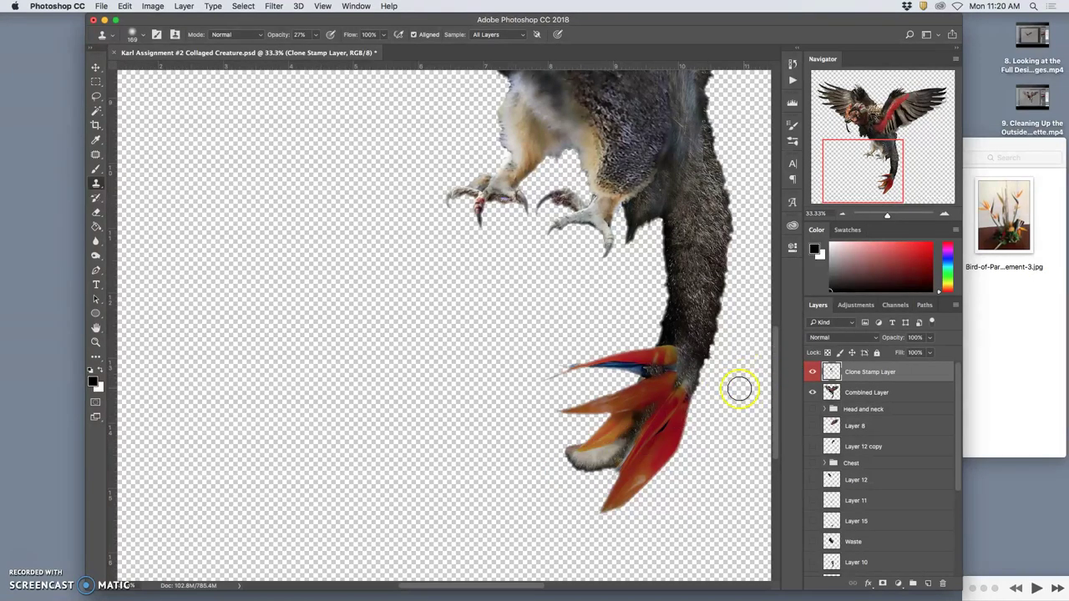
Step: Clone orange petal texture over the small inner tail petal, and toggle the Clone Stamp Layer's visibility to check the whole creature
alt+click(615, 432)
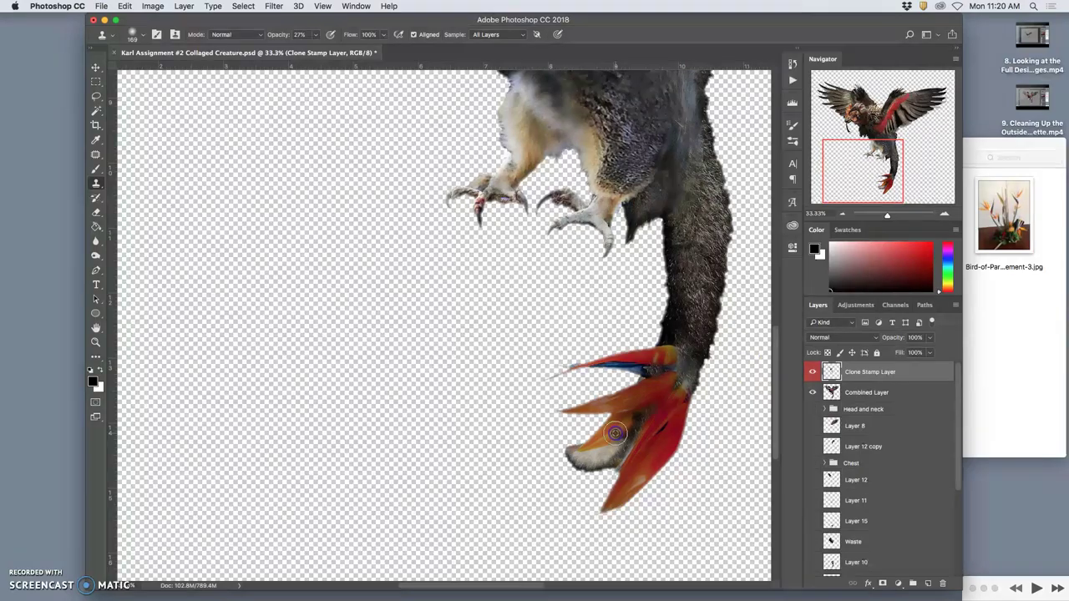
click(625, 428)
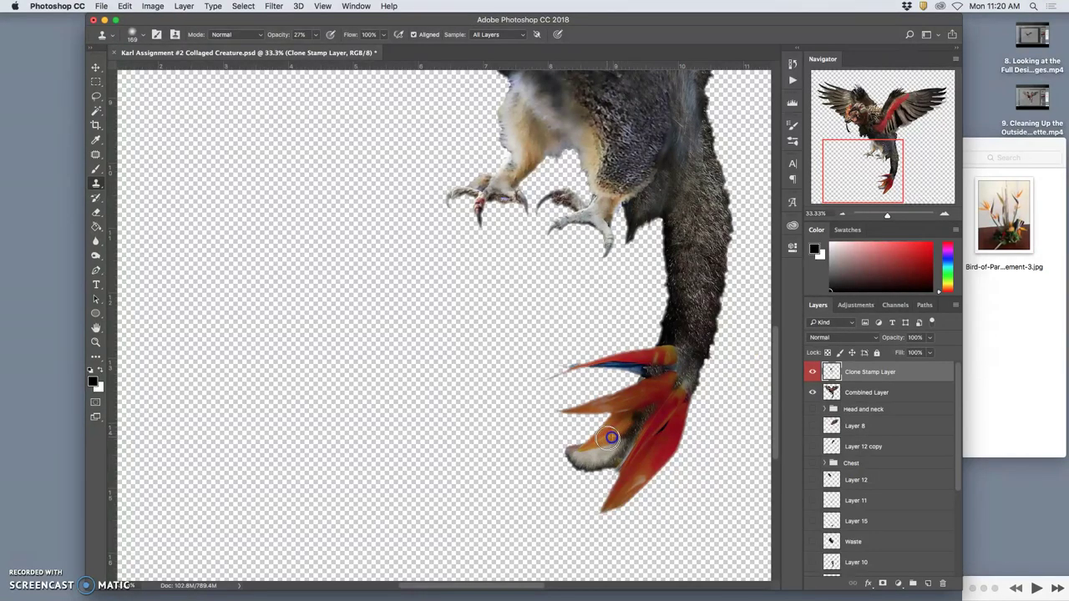
click(812, 372)
key(super+minus)
key(super+minus)
key(super+minus)
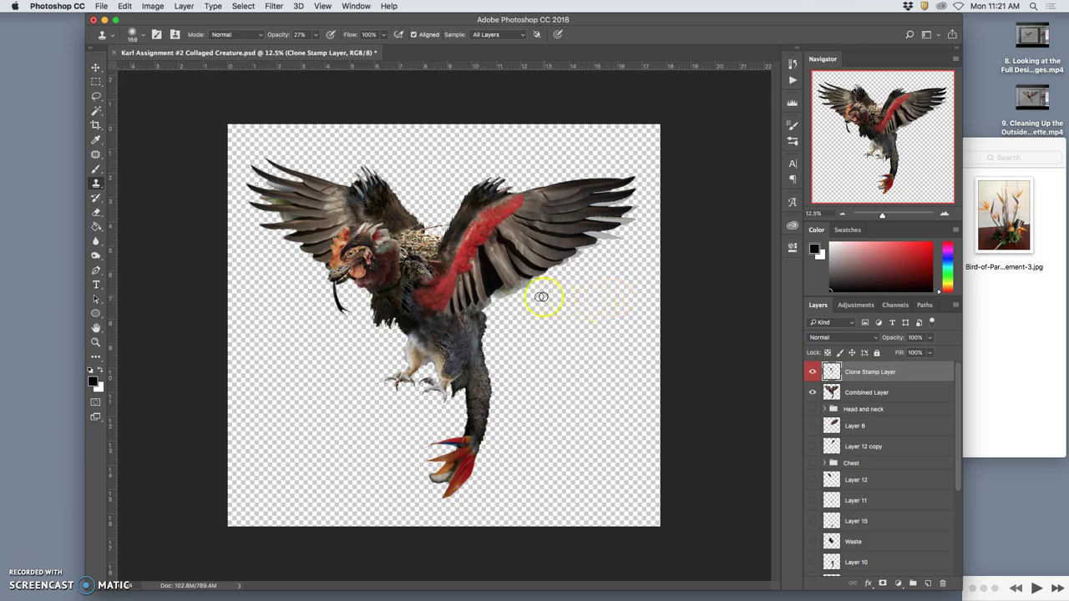
Step: Clone dark red neck feathers over the pale crest and the seam between the head and neck
key(super+plus)
key(super+plus)
key(super+plus)
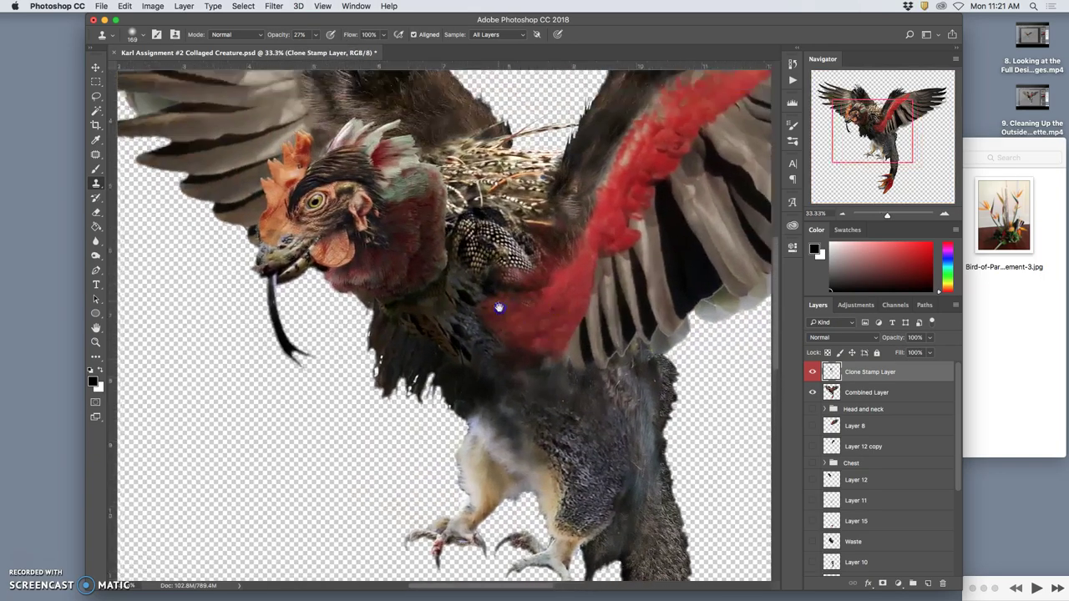
drag(499, 308, 570, 374)
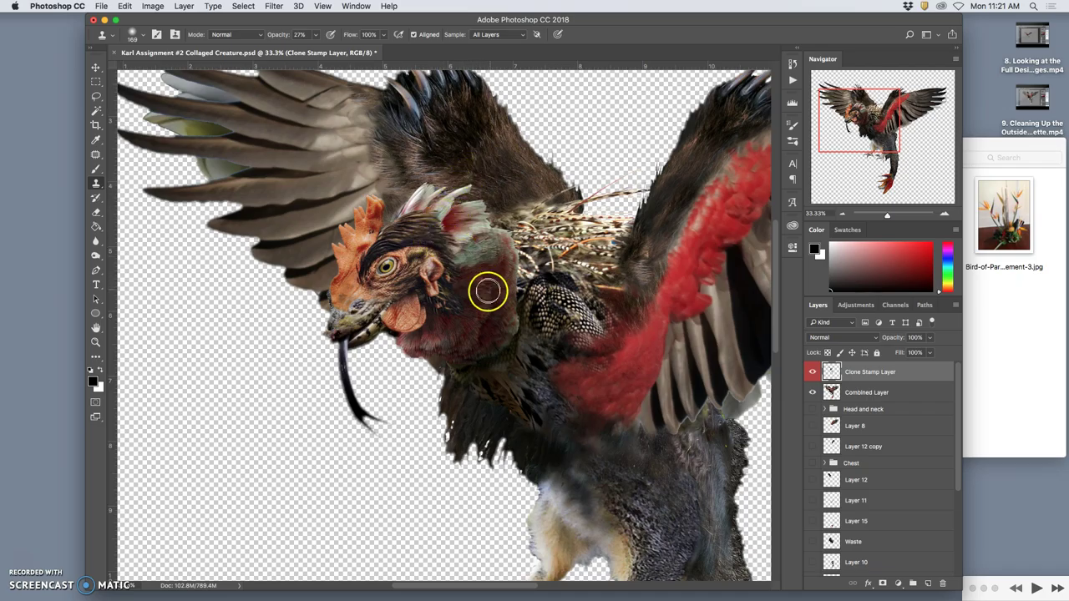
alt+click(472, 304)
click(439, 213)
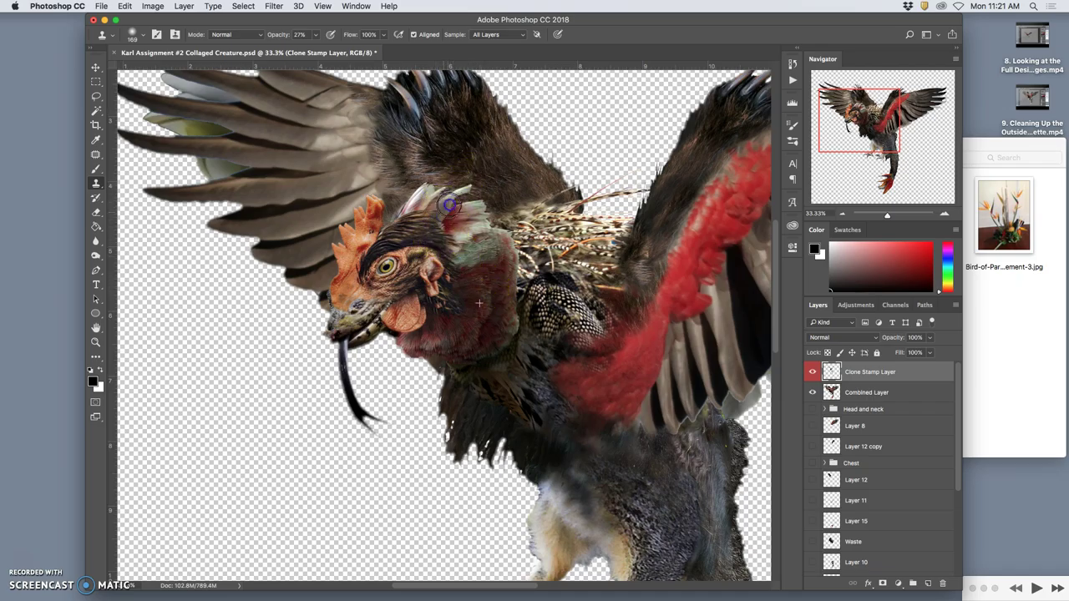
mouse_move(452, 199)
mouse_down()
mouse_move(471, 302)
mouse_move(477, 262)
mouse_move(457, 230)
mouse_move(471, 222)
mouse_move(460, 262)
mouse_move(473, 307)
mouse_move(421, 216)
mouse_move(431, 188)
mouse_move(402, 221)
mouse_move(457, 215)
mouse_move(461, 270)
mouse_move(427, 332)
mouse_move(435, 283)
mouse_up()
Step: Clone dark head and chest feathers onto the beak, and blend the edge between the neck and back
alt+click(417, 234)
click(344, 309)
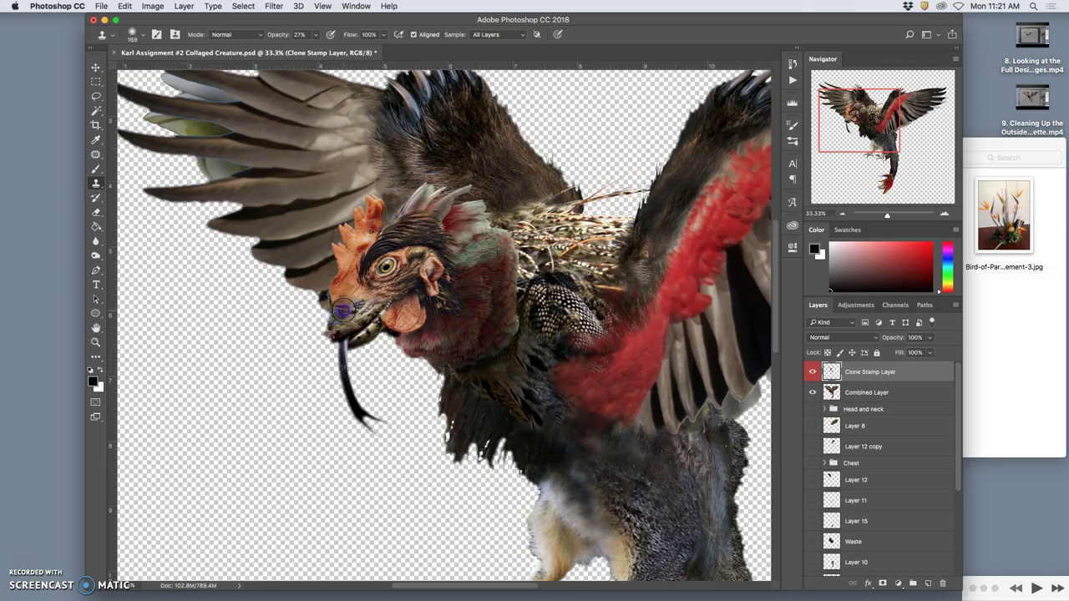
click(343, 314)
mouse_move(480, 265)
mouse_down()
mouse_move(490, 267)
mouse_move(470, 292)
mouse_move(535, 264)
mouse_up()
alt+click(473, 426)
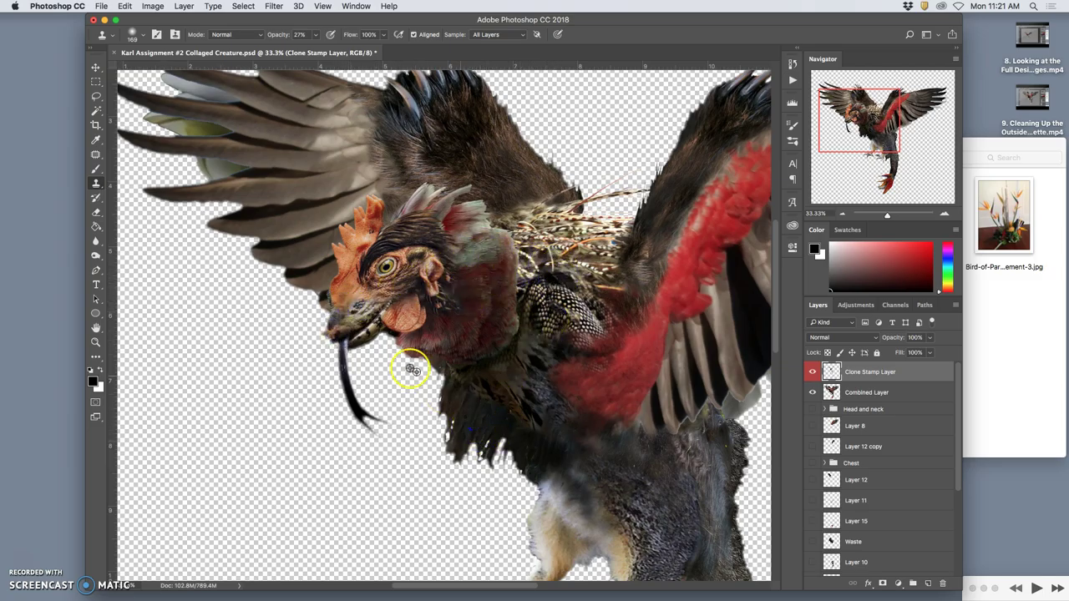
click(334, 331)
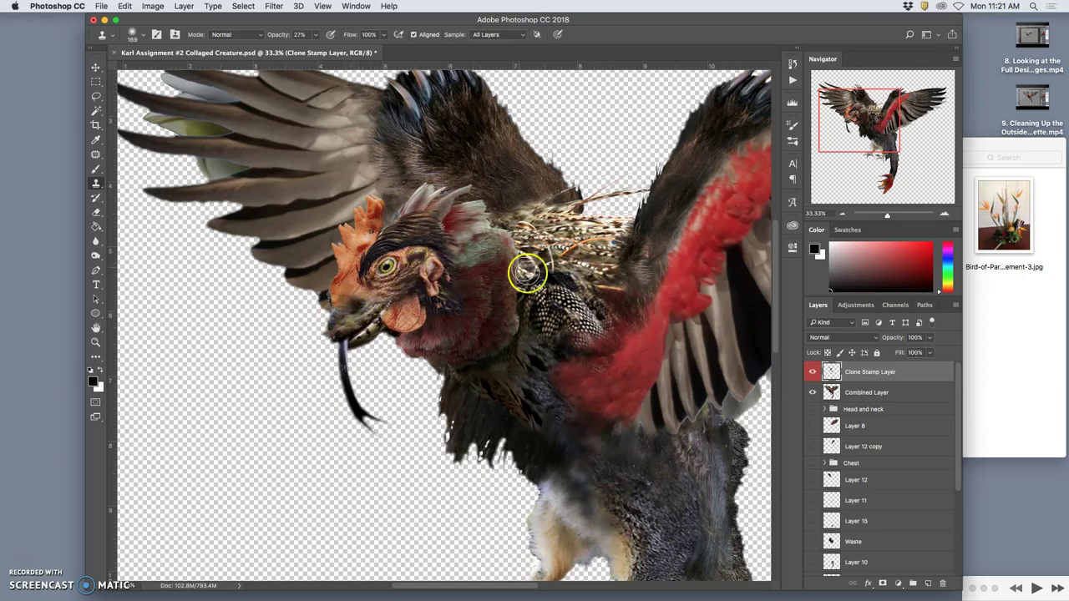
Step: Try cloning the red wing feathers onto the bird's face and beak, undoing each attempt
mouse_move(520, 310)
mouse_down()
mouse_move(549, 297)
mouse_move(560, 368)
mouse_move(551, 341)
mouse_move(607, 376)
mouse_move(685, 295)
mouse_up()
drag(381, 268, 381, 269)
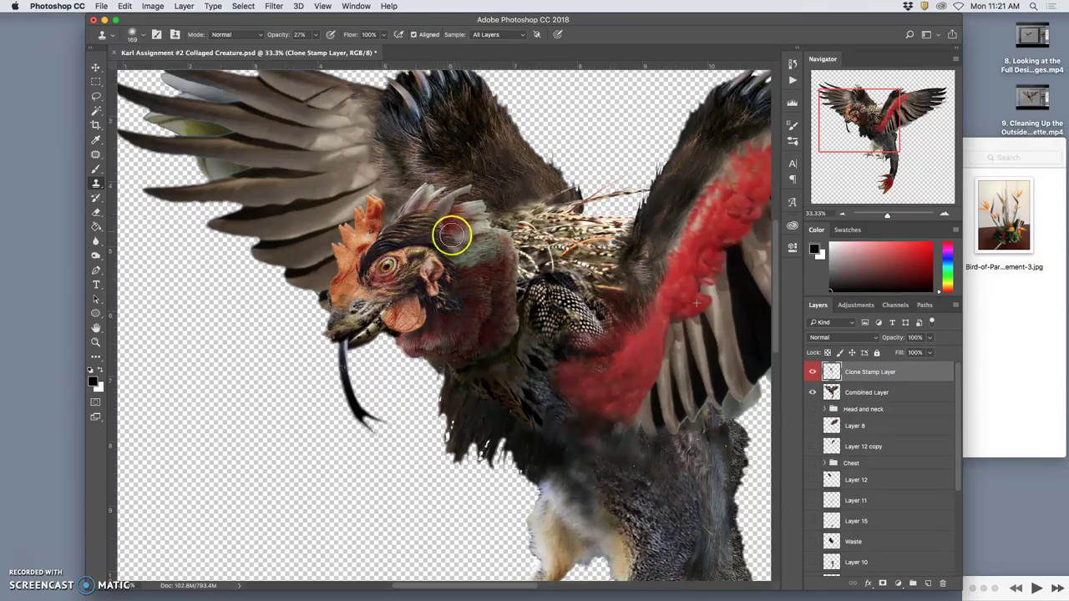
key(super+z)
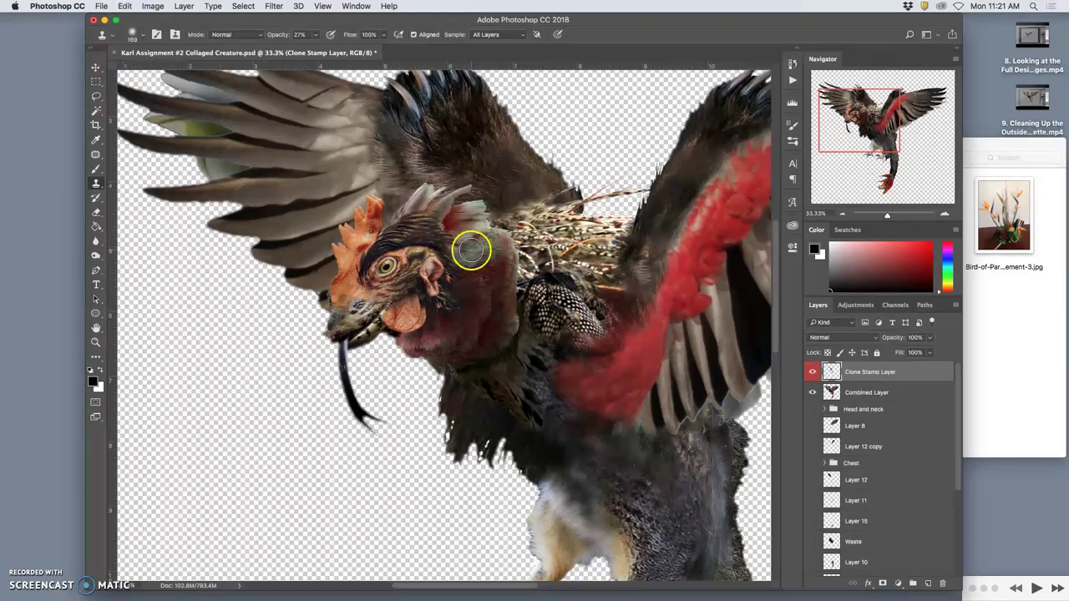
alt+click(680, 296)
drag(380, 287, 394, 288)
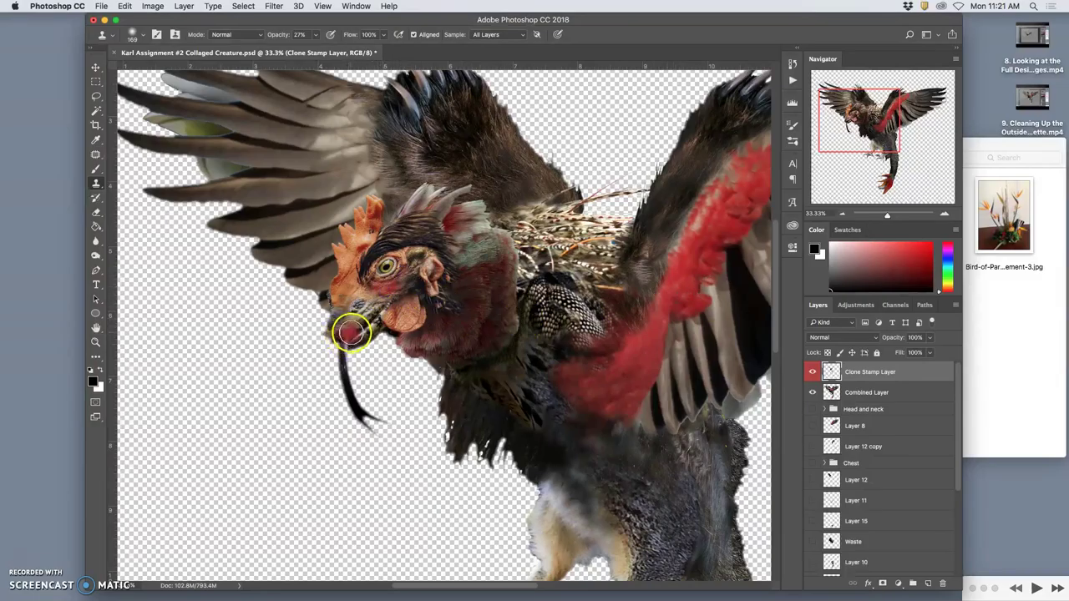
key(super+z)
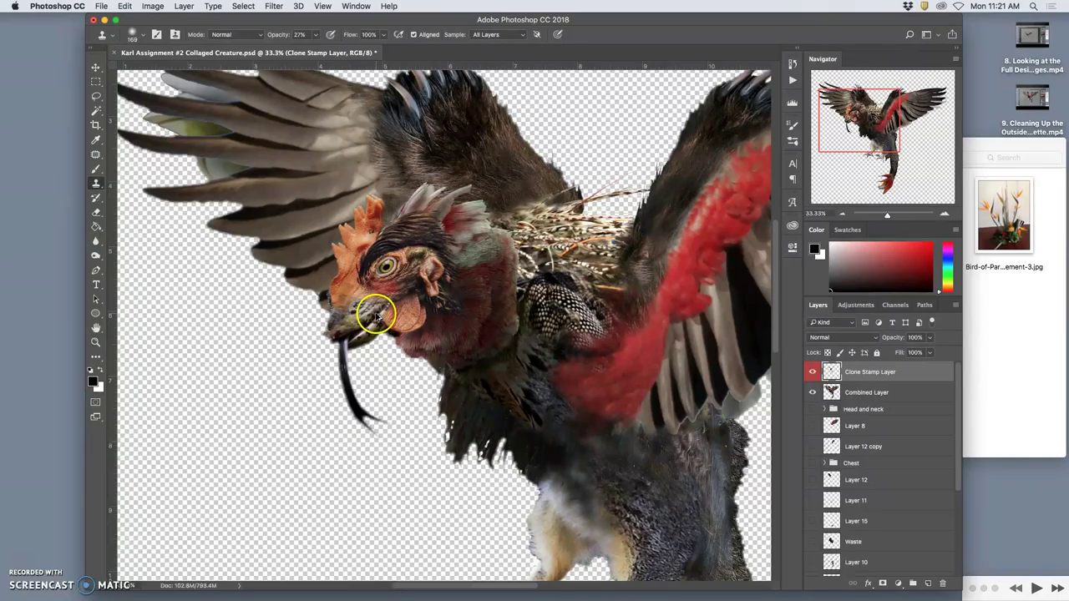
Step: Clone faint touches of the red wing feathers onto the thigh, hip and upper tail
key(super+minus)
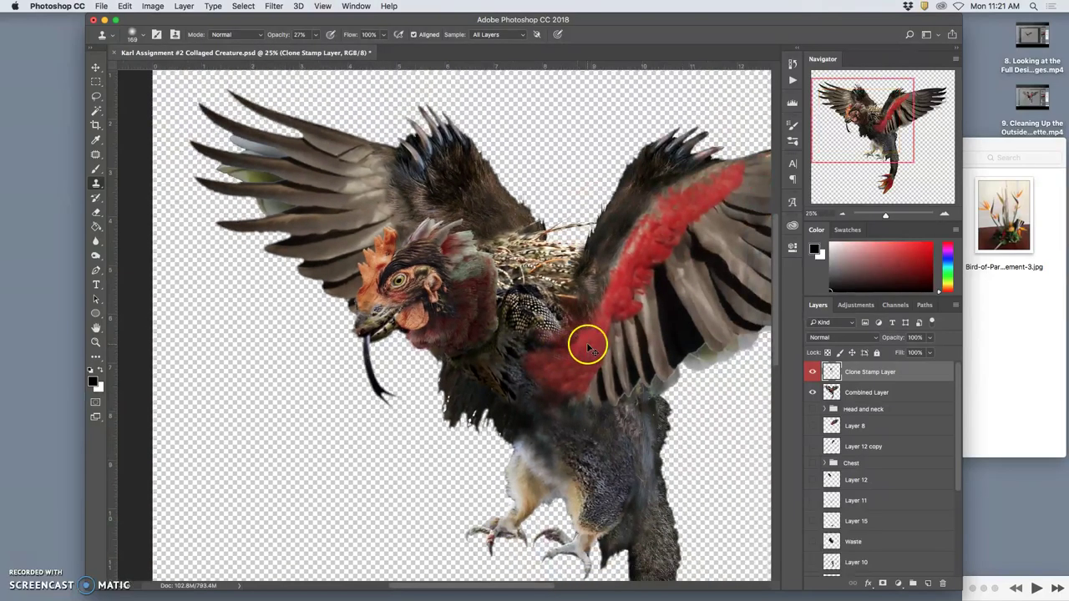
key(super+minus)
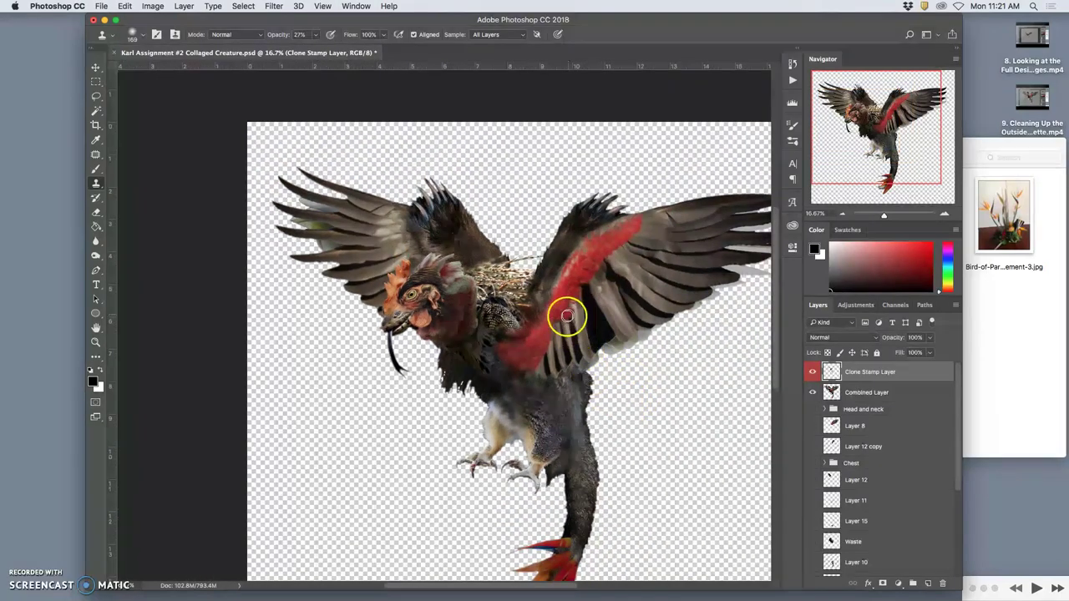
click(566, 397)
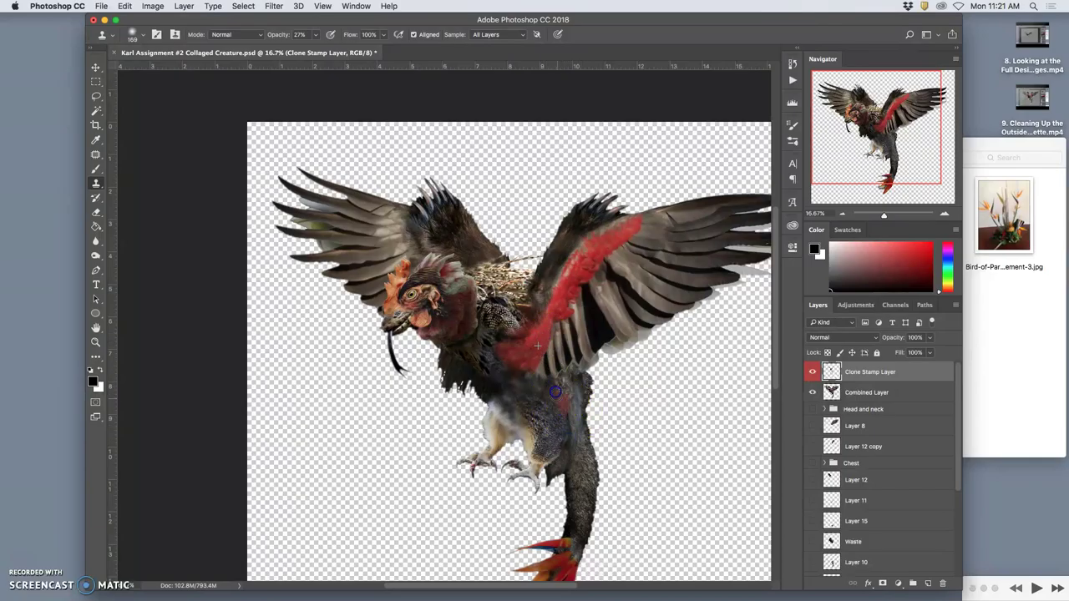
mouse_move(514, 438)
mouse_down()
mouse_move(542, 404)
mouse_move(547, 324)
mouse_up()
mouse_move(522, 459)
mouse_down()
mouse_move(549, 370)
mouse_move(541, 422)
mouse_up()
mouse_move(571, 433)
mouse_down()
mouse_move(576, 524)
mouse_move(578, 447)
mouse_up()
Step: Clone red wing feathers lightly over the straw-like patterned feathers on the back between the wings
drag(503, 283, 501, 280)
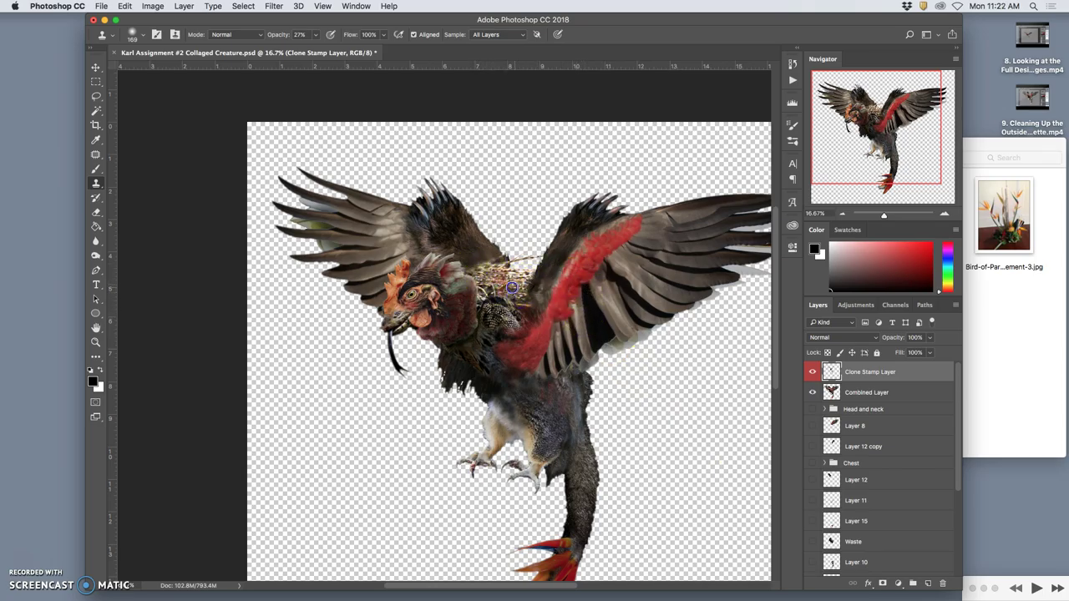
alt+click(579, 267)
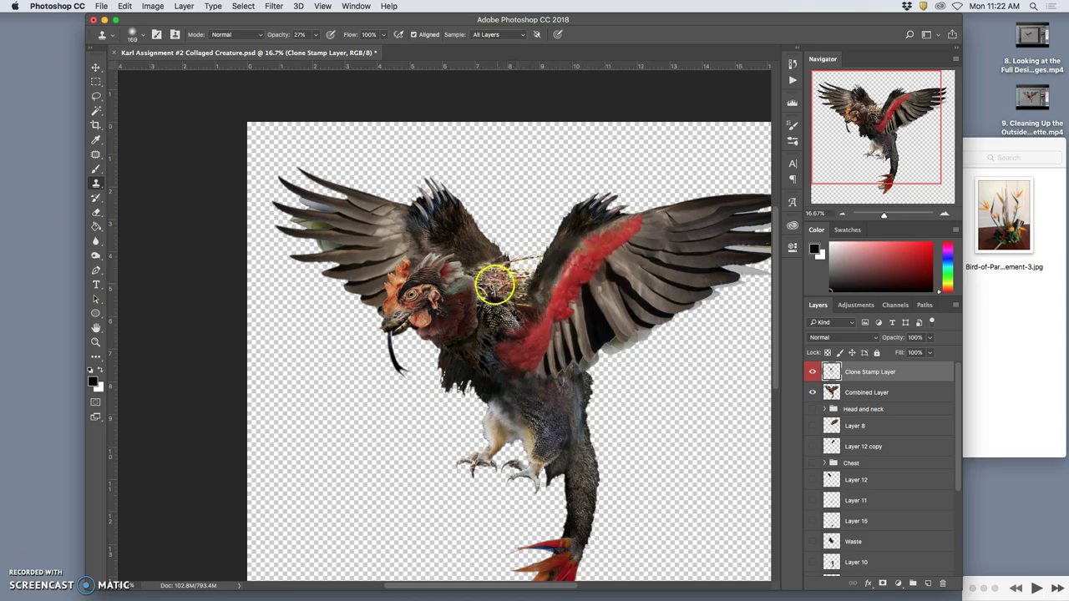
mouse_move(594, 261)
mouse_down()
mouse_move(608, 307)
mouse_move(563, 330)
mouse_move(569, 344)
mouse_move(489, 299)
mouse_up()
Step: Blend the upper edge of the patterned back feathers with cloned texture beside the red-banded wing, and undo the last stroke
key(super+plus)
key(super+plus)
key(super+plus)
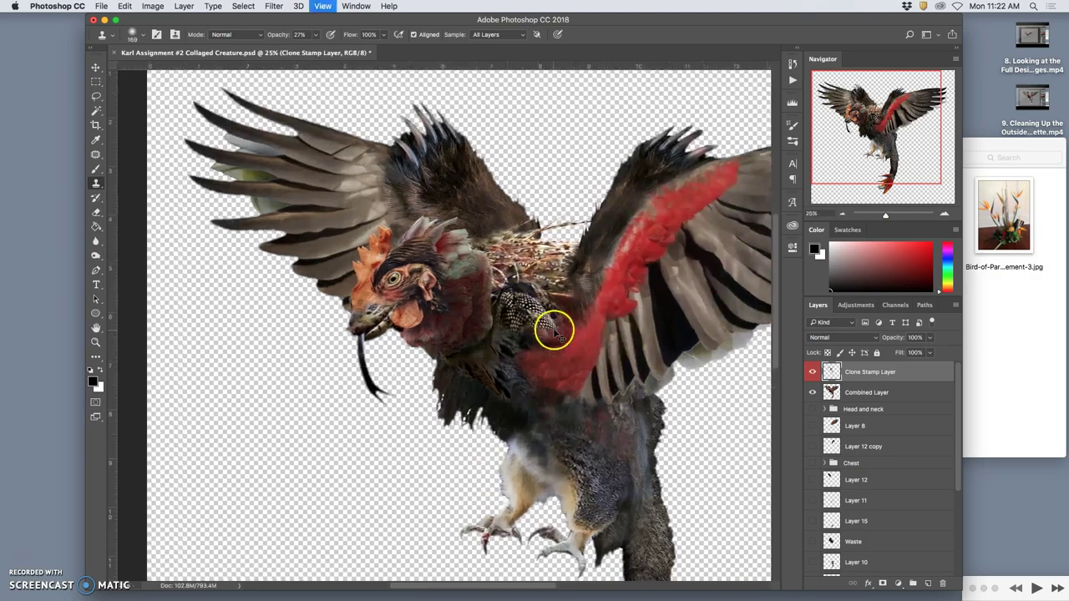
drag(579, 294, 445, 275)
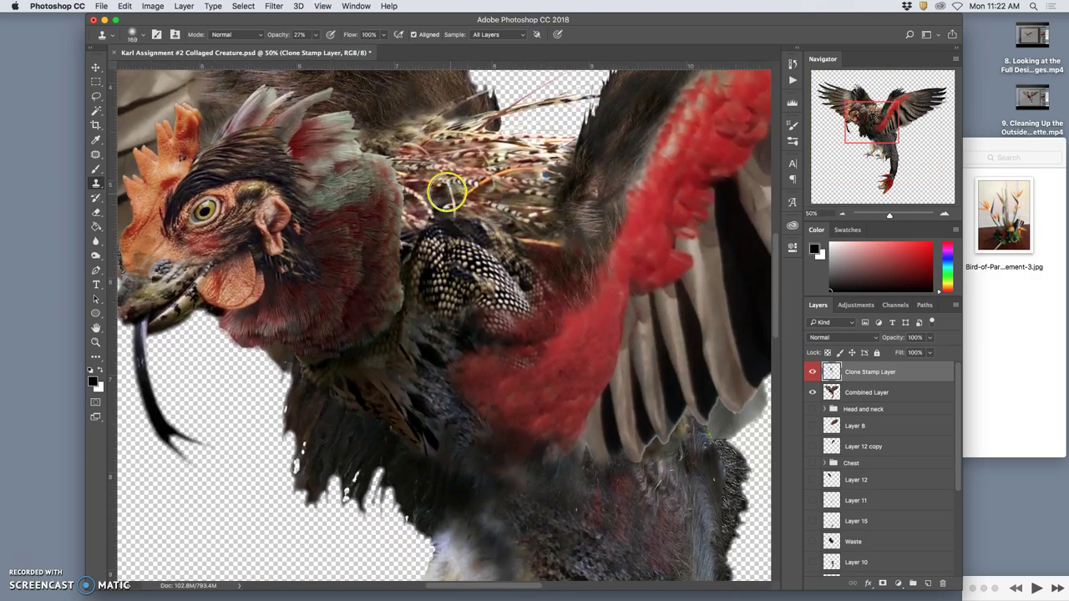
drag(537, 192, 546, 193)
alt+click(509, 183)
drag(529, 153, 505, 149)
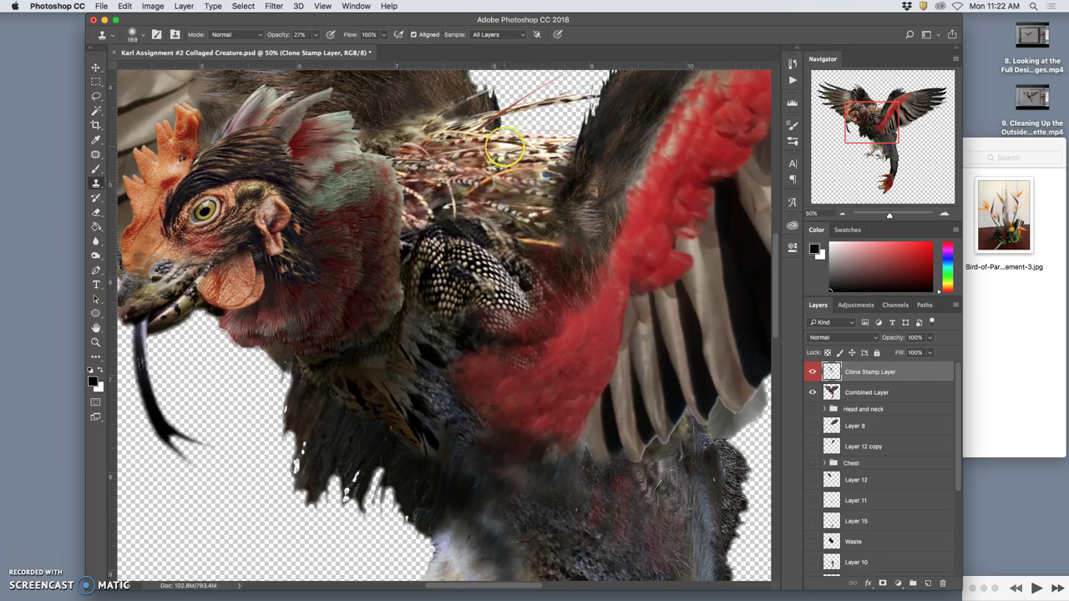
alt+click(654, 227)
alt+click(595, 143)
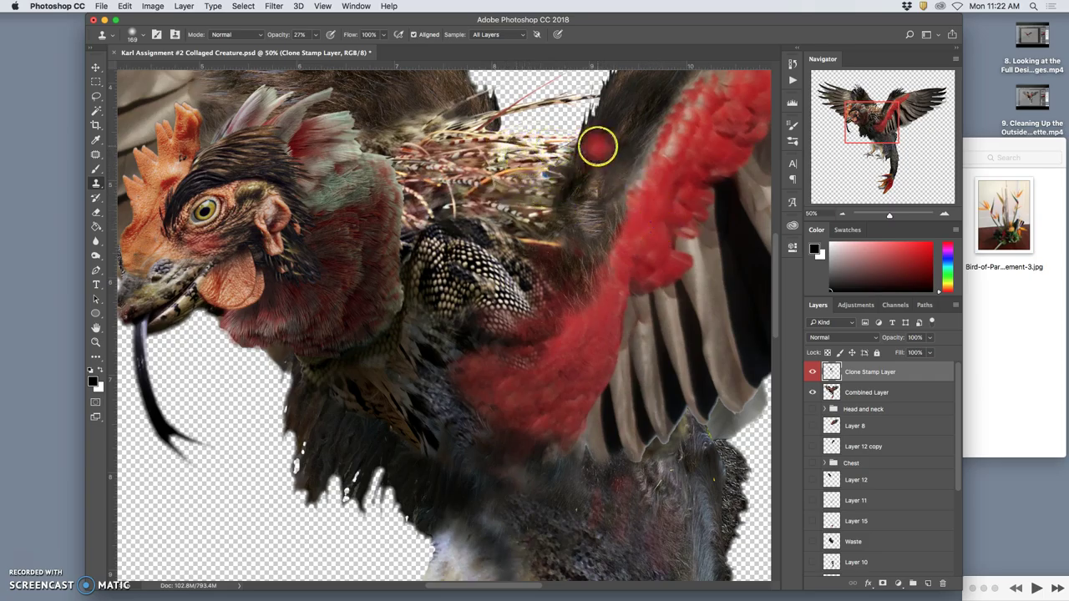
drag(499, 155, 534, 147)
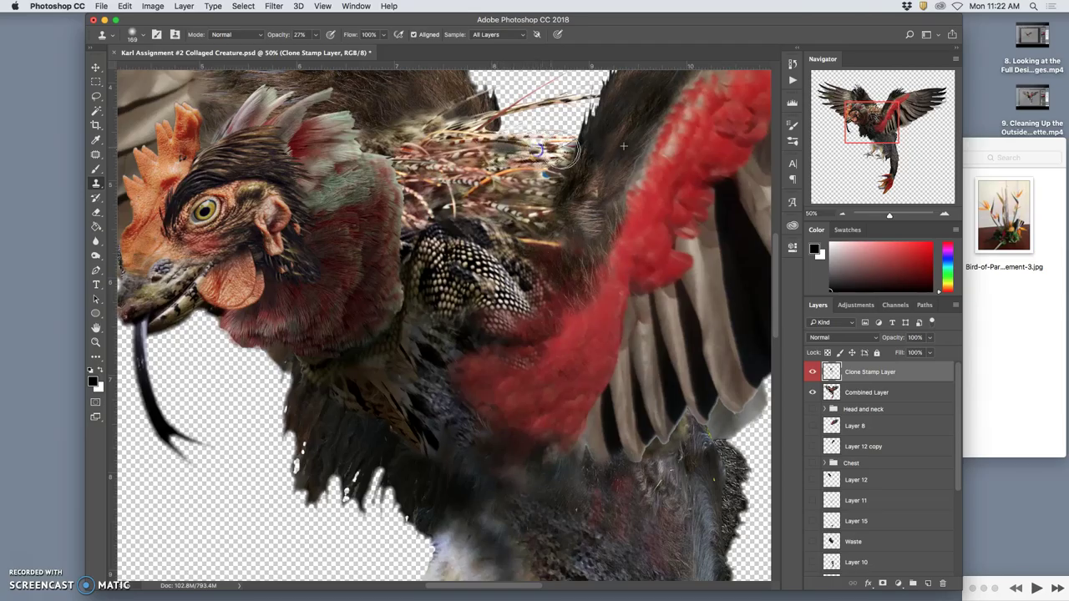
key(super+z)
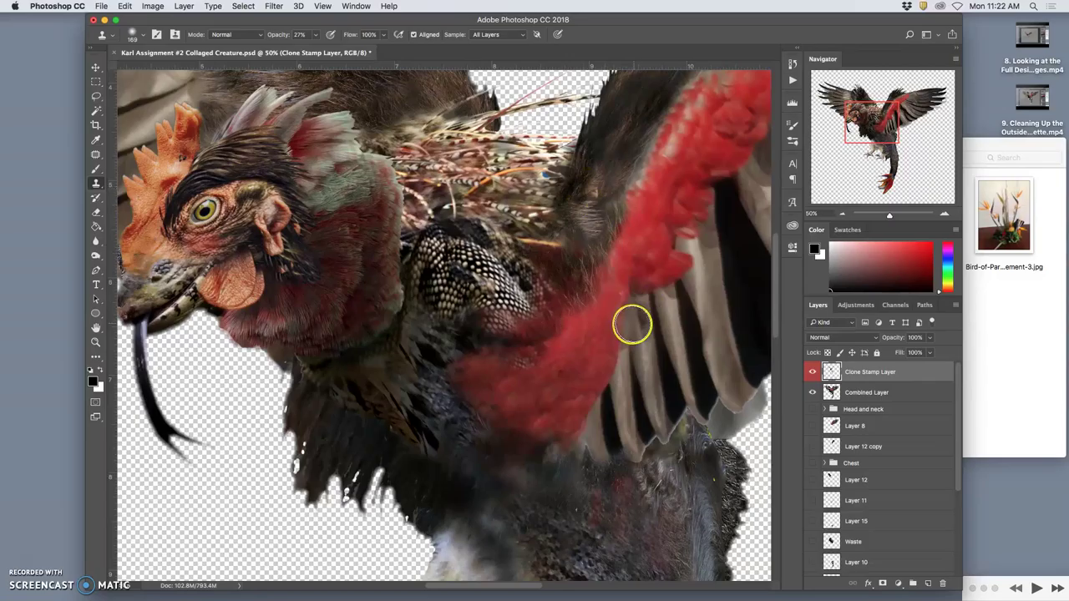
Step: Clone dark wing fur over the seam between the patterned back feathers and the red-banded wing, working toward the chest
key(super+minus)
mouse_move(636, 323)
mouse_down()
mouse_move(623, 310)
mouse_move(496, 386)
mouse_move(468, 408)
mouse_move(476, 425)
mouse_up()
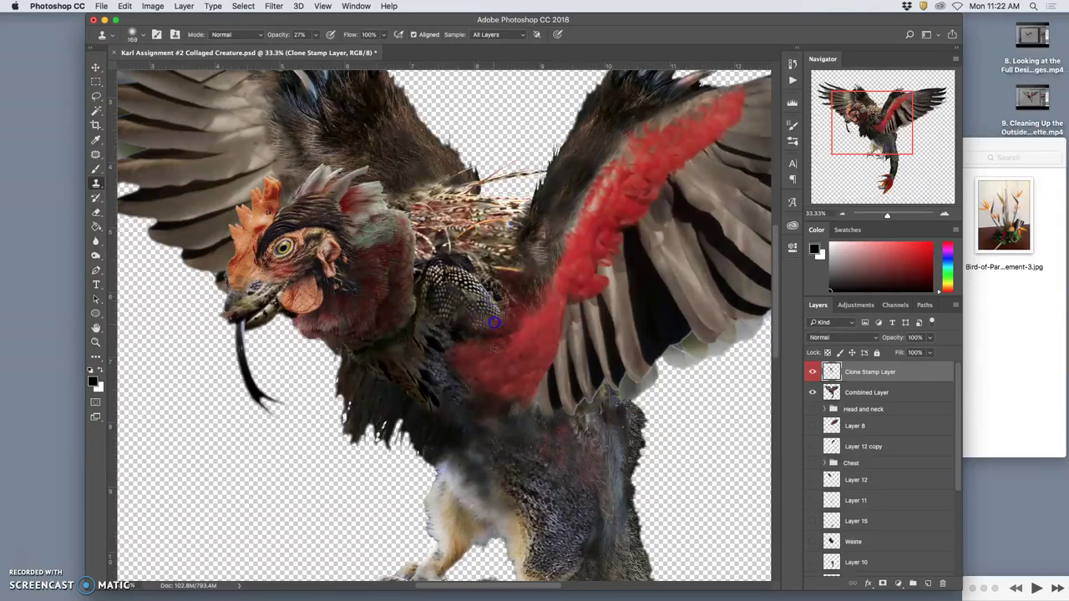
alt+click(543, 233)
drag(499, 303, 512, 306)
mouse_move(508, 304)
mouse_down()
mouse_move(607, 242)
mouse_move(686, 256)
mouse_move(588, 278)
mouse_move(565, 222)
mouse_move(539, 253)
mouse_move(538, 277)
mouse_move(588, 181)
mouse_move(578, 179)
mouse_move(541, 261)
mouse_up()
alt+click(571, 204)
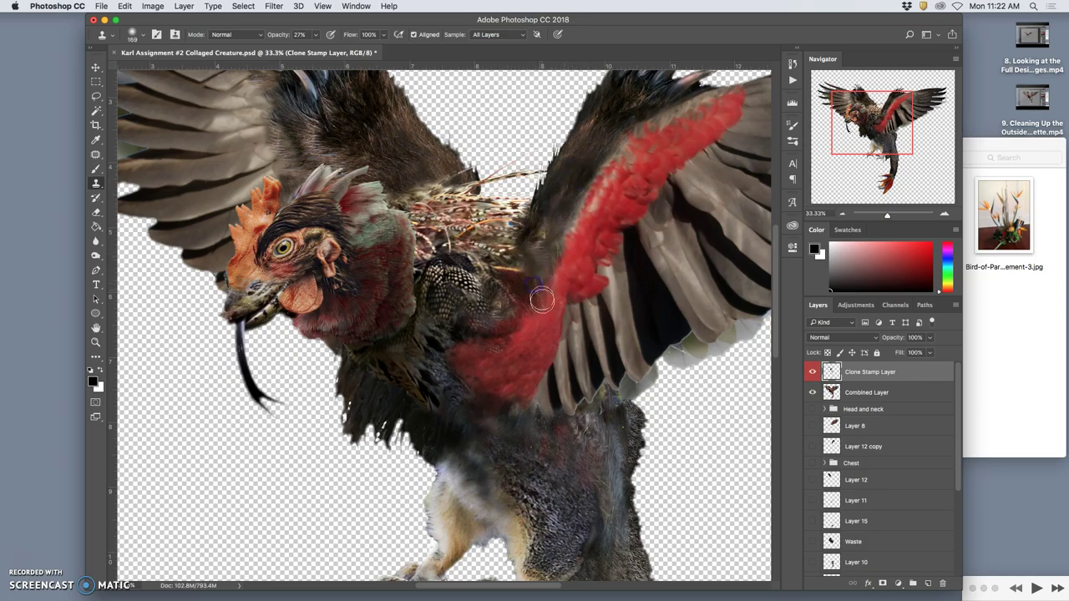
mouse_move(542, 300)
mouse_down()
mouse_move(517, 394)
mouse_move(553, 316)
mouse_move(542, 366)
mouse_move(520, 402)
mouse_move(528, 313)
mouse_move(468, 406)
mouse_move(483, 431)
mouse_move(511, 372)
mouse_move(484, 311)
mouse_move(447, 282)
mouse_move(426, 414)
mouse_move(432, 292)
mouse_move(430, 341)
mouse_up()
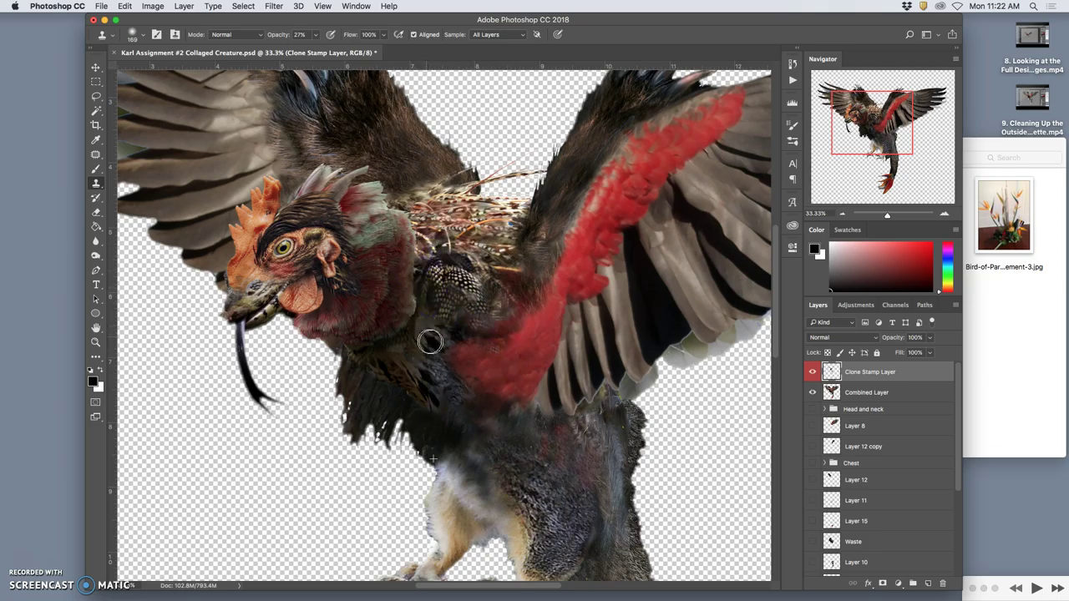
Step: Clone a faint dab of the dark chest feathers onto the base of the bird's beak
click(256, 285)
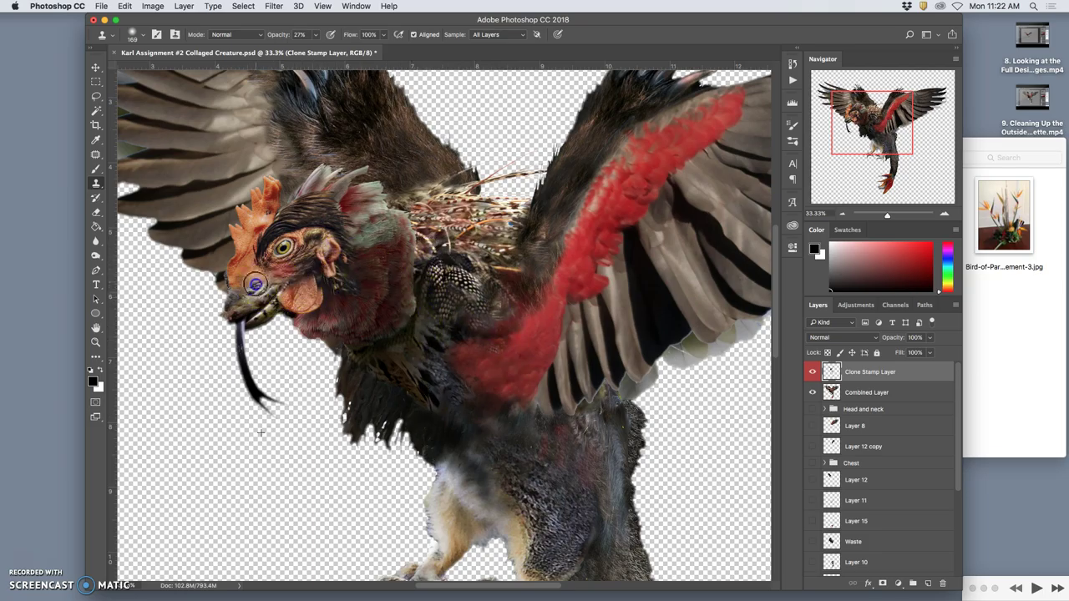
alt+click(378, 402)
click(256, 285)
Step: Compare the whole creature with and without the Clone Stamp Layer
key(super+minus)
key(super+minus)
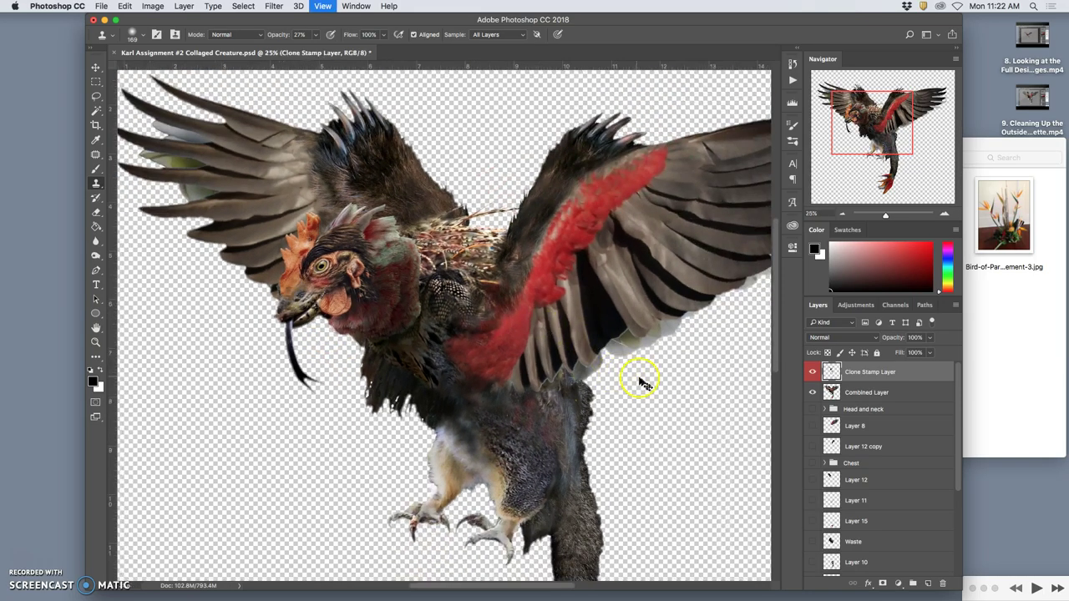
key(super+minus)
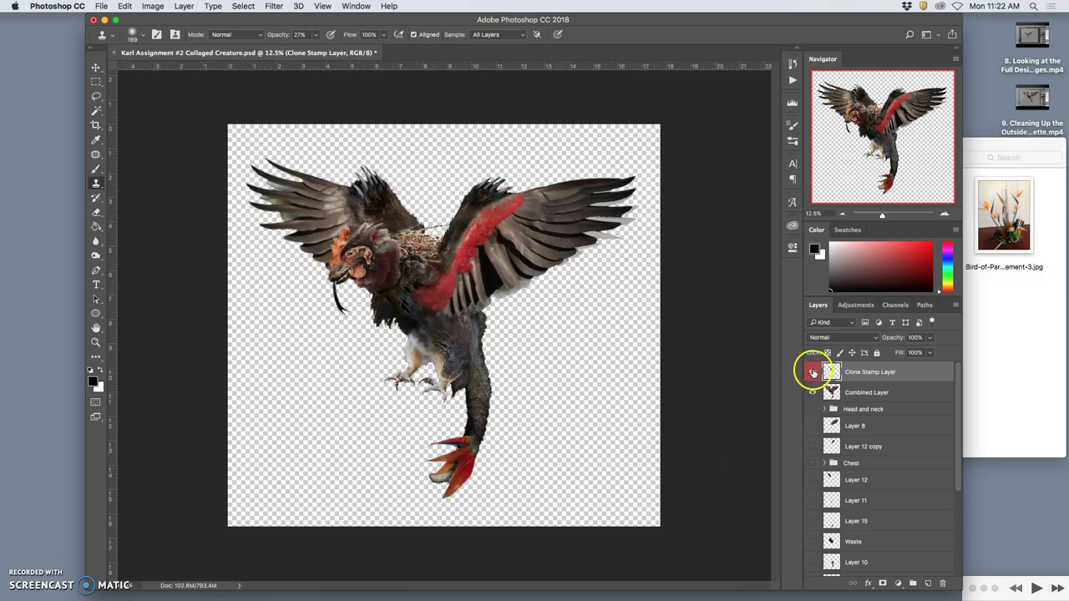
click(813, 373)
click(815, 373)
click(814, 373)
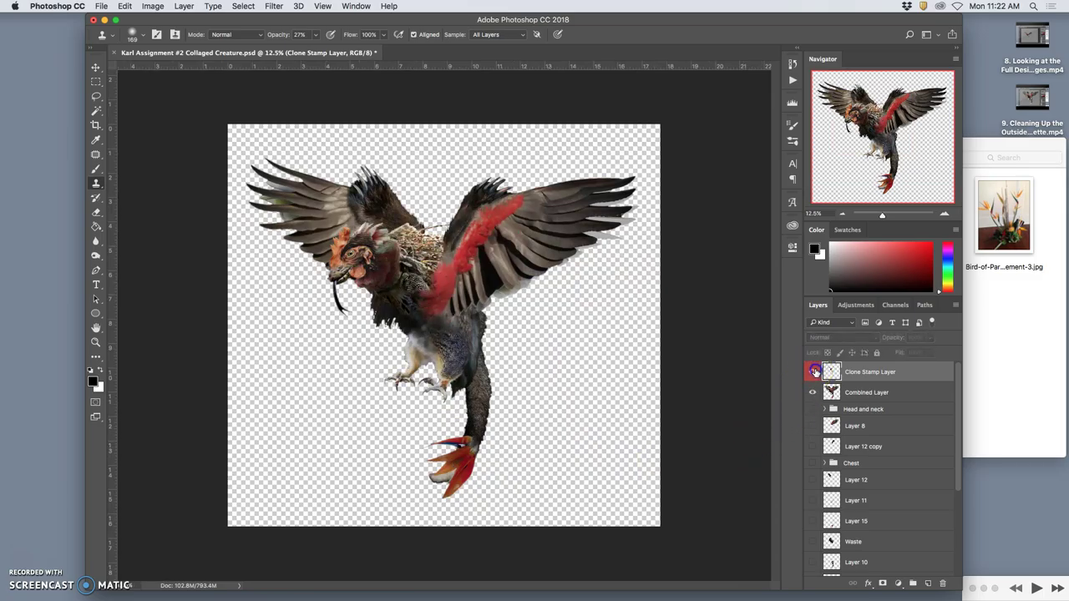
click(814, 374)
Step: Inspect the clone strokes alone against the white Layer 1 copy 2 background, and show the Combined Layer again
click(812, 392)
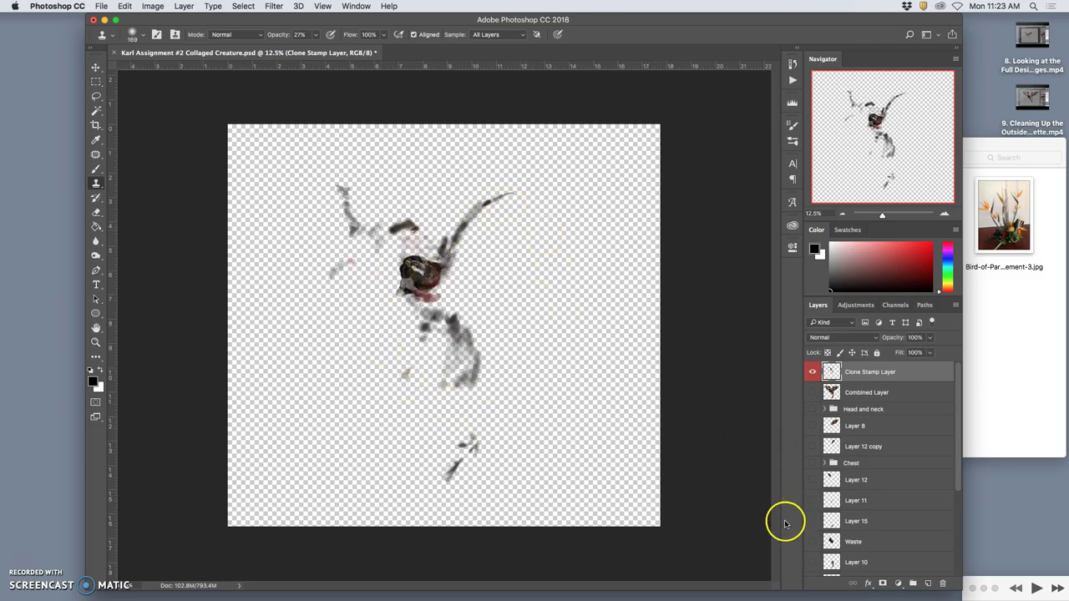
drag(961, 386, 961, 474)
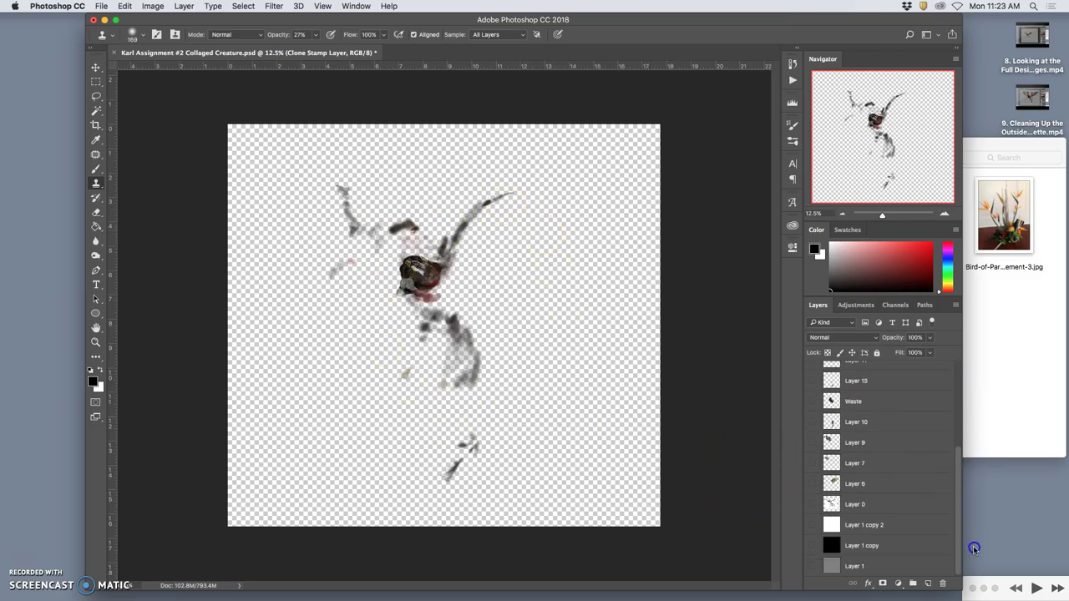
click(813, 524)
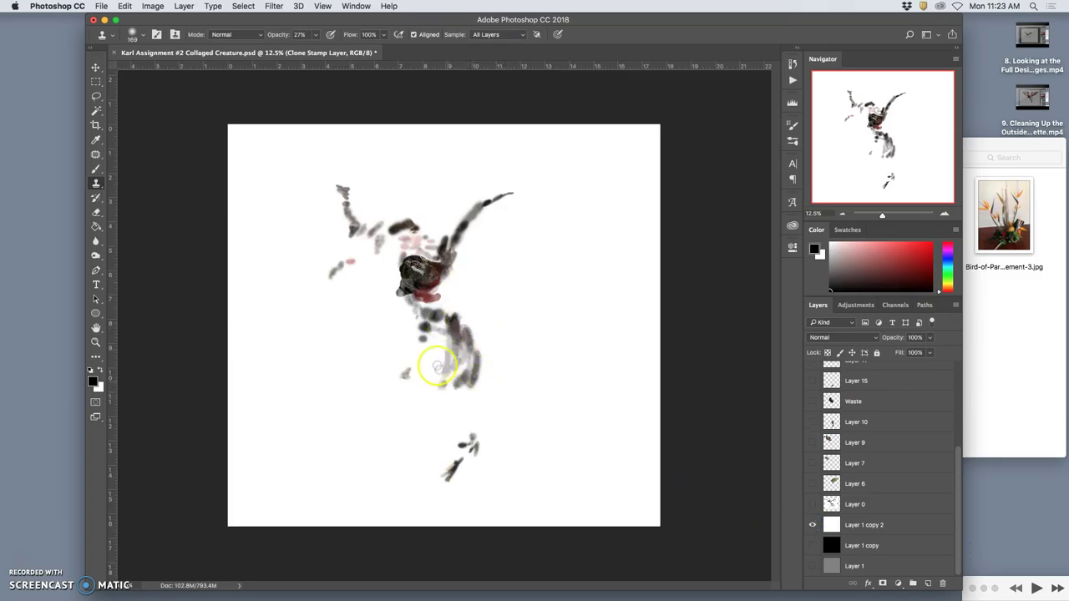
key(super+plus)
key(super+plus)
key(super+plus)
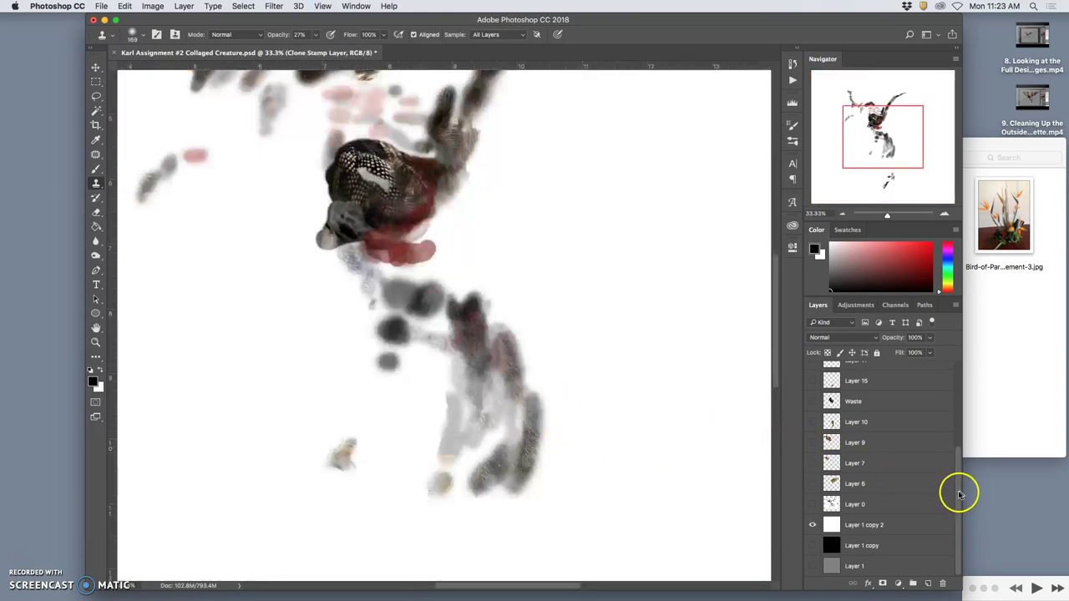
drag(957, 490, 957, 401)
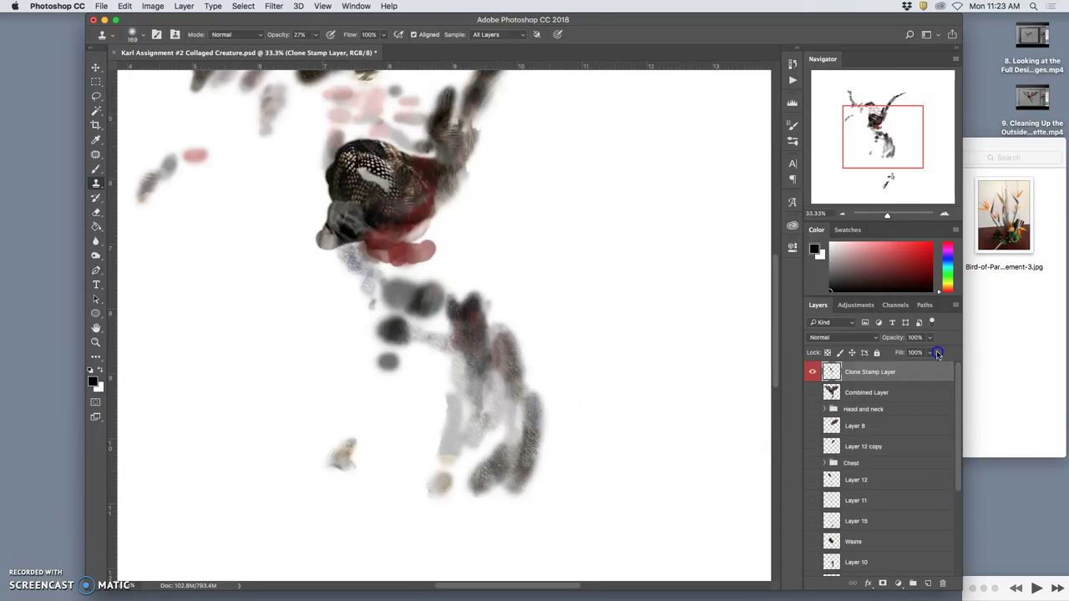
click(812, 392)
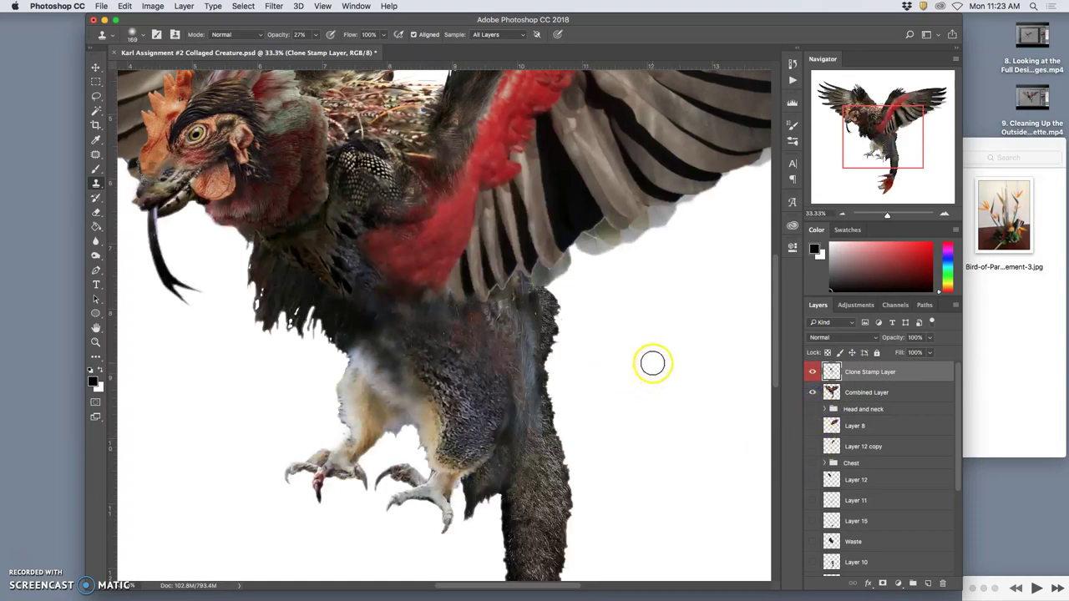
Step: Toggle the Clone Stamp Layer's visibility repeatedly to compare the blended creature against the white background
key(super+minus)
key(super+minus)
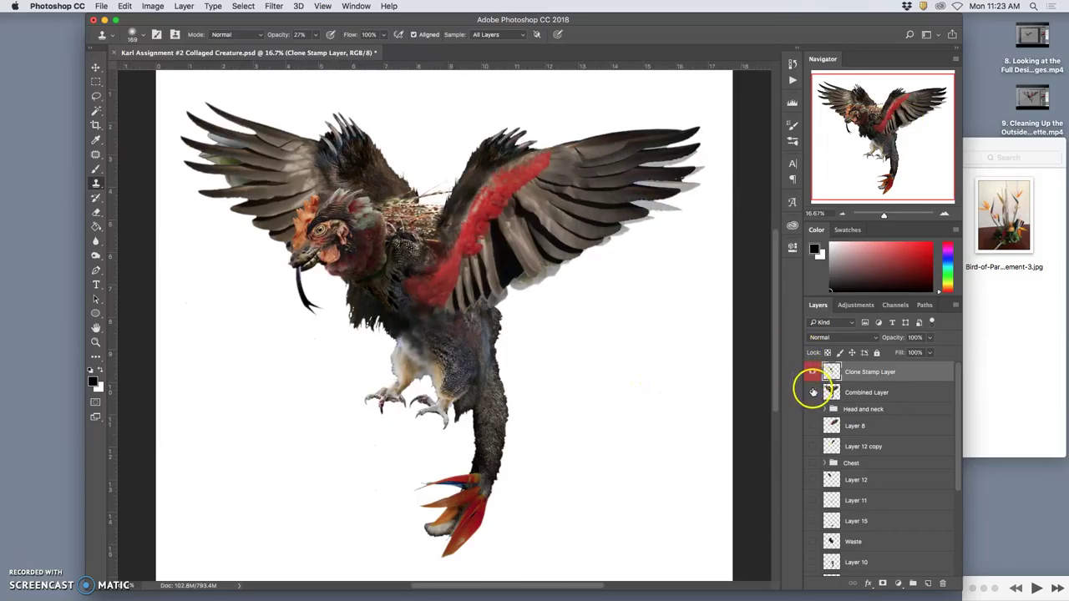
click(812, 373)
click(814, 376)
click(815, 375)
click(814, 376)
click(814, 375)
click(814, 376)
click(816, 374)
click(815, 375)
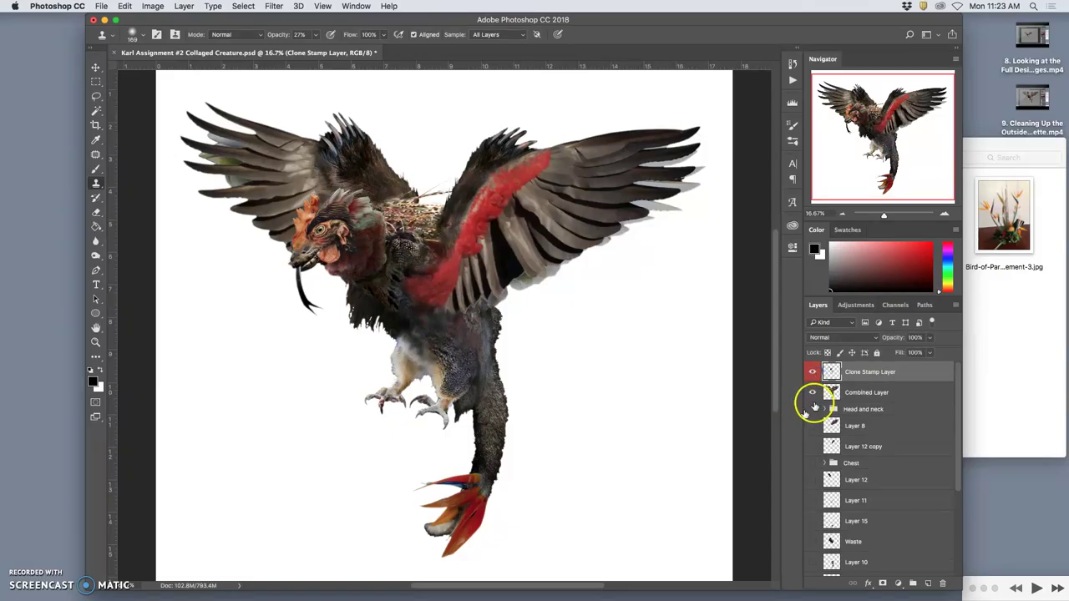
Step: Apply Levels to the Clone Stamp Layer with midtones 0.85 and output levels 5 to 221
click(98, 213)
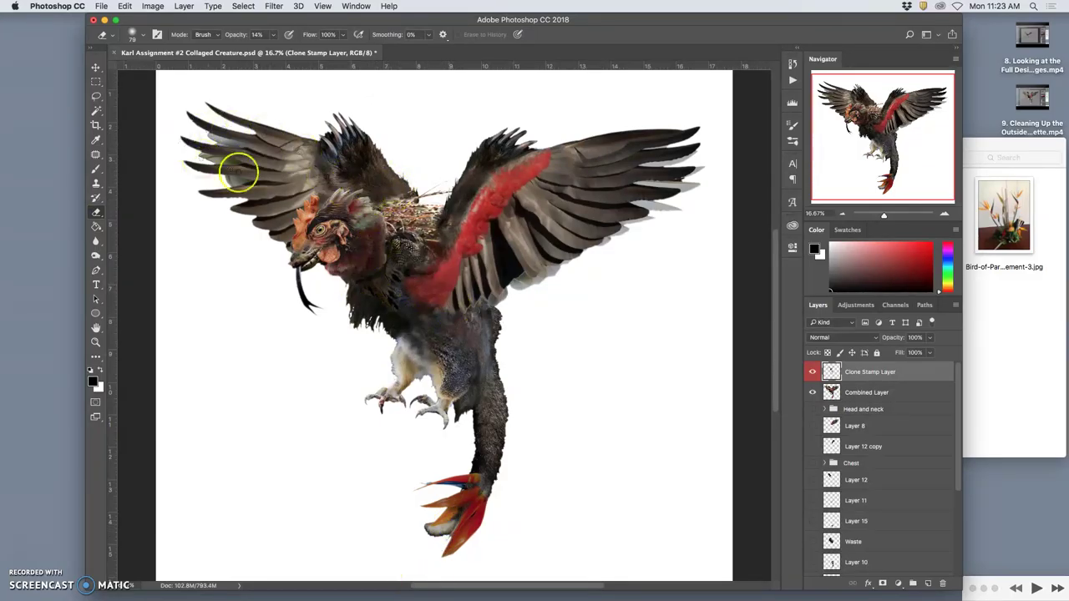
click(153, 6)
mouse_move(192, 31)
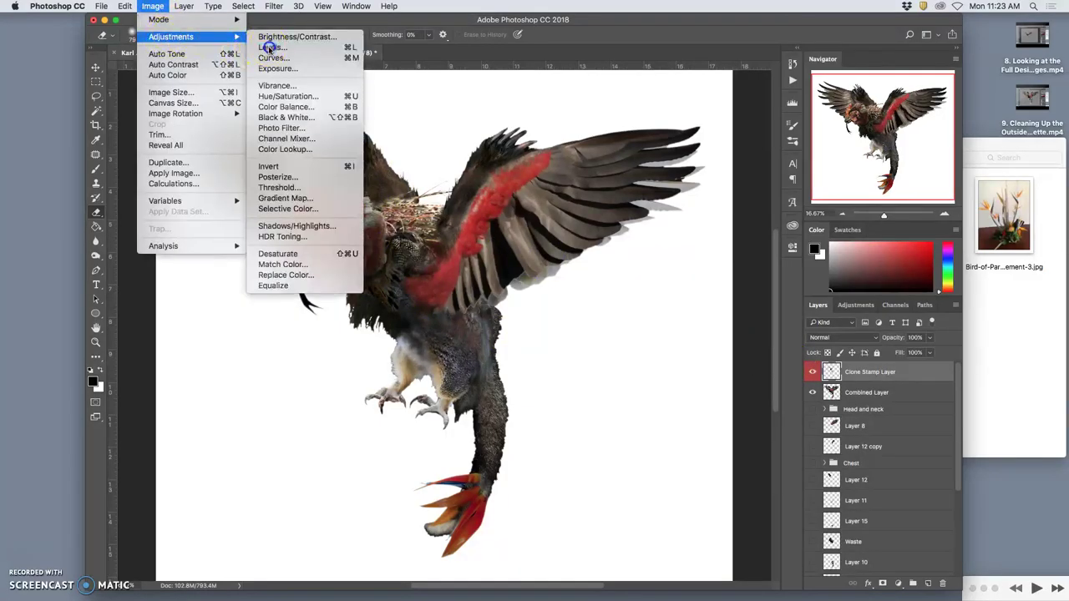
click(269, 41)
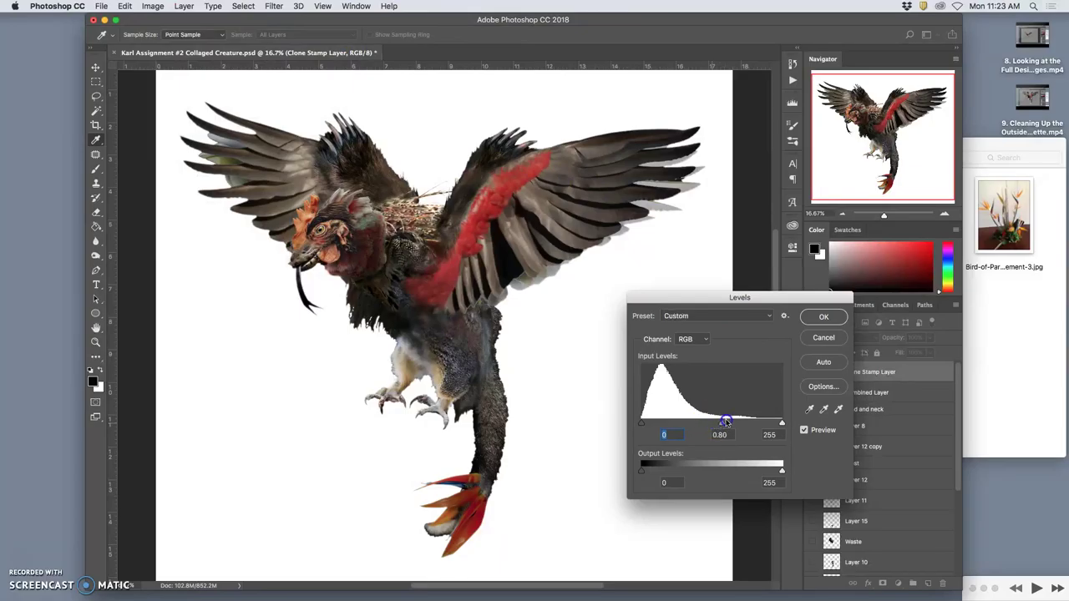
mouse_move(725, 422)
mouse_down()
mouse_move(742, 416)
mouse_move(711, 418)
mouse_move(761, 418)
mouse_move(728, 420)
mouse_up()
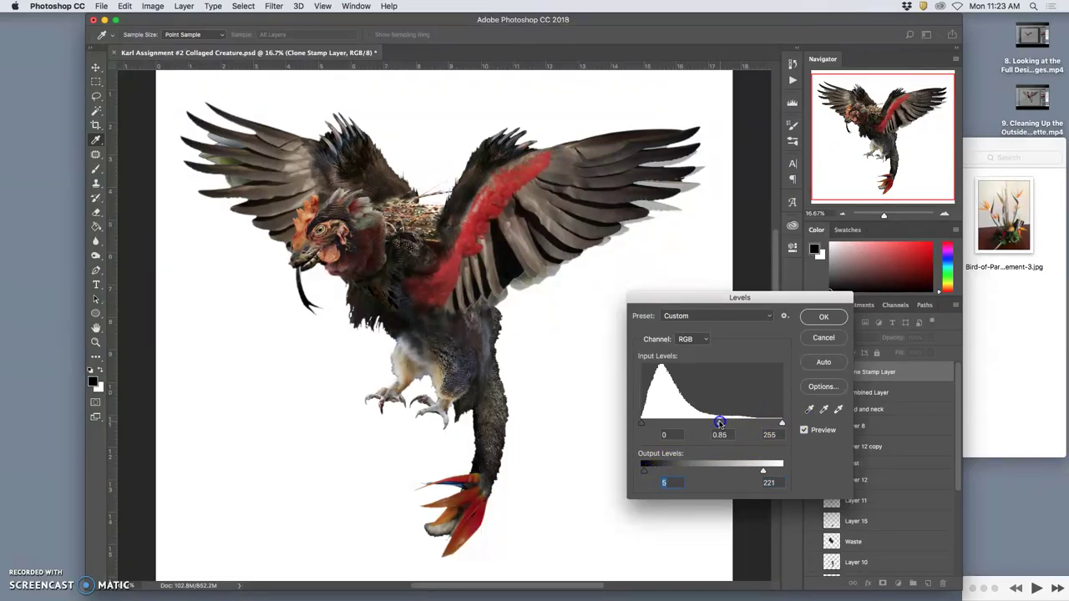
click(824, 316)
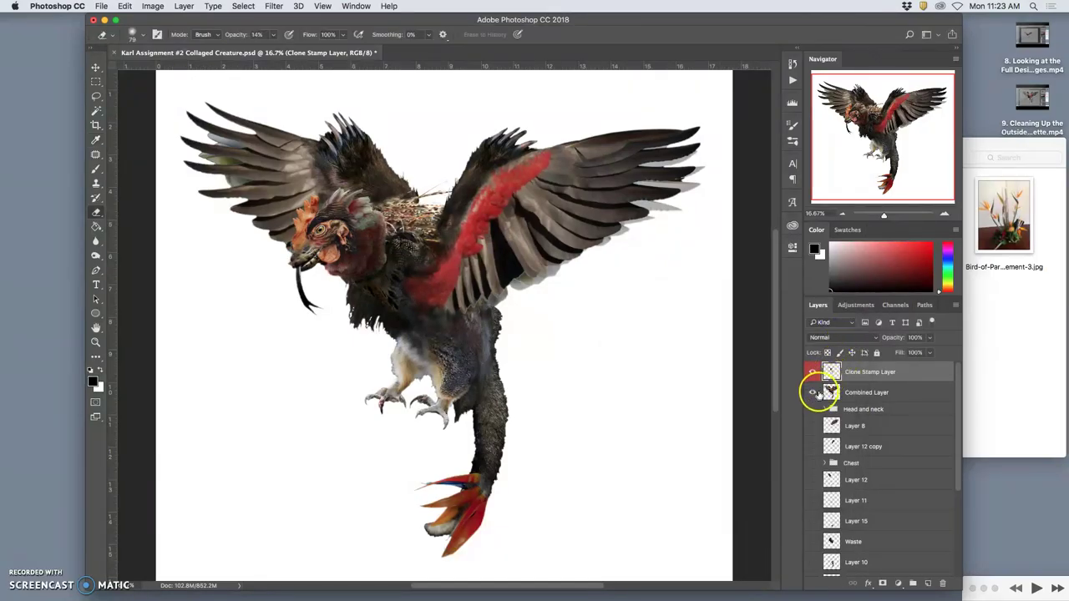
Step: Check the adjusted clone strokes by toggling the Combined Layer and the Clone Stamp Layer
click(814, 393)
click(814, 394)
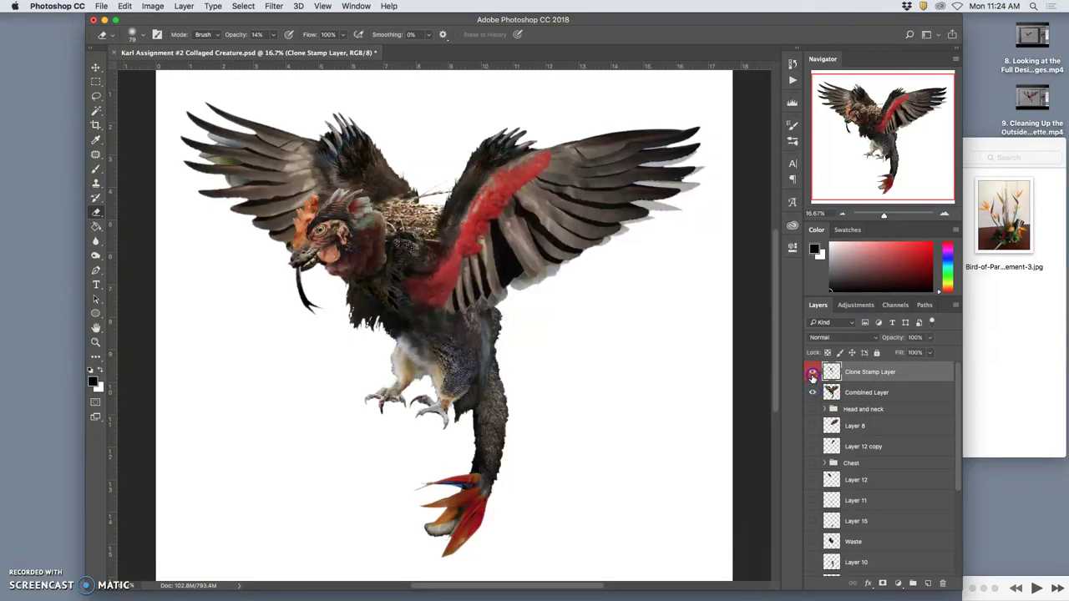
click(813, 378)
click(813, 378)
Step: Make the Combined Layer active, hide the white Layer 1 copy 2, and show the black Layer 1 copy and gray Layer 1
click(864, 396)
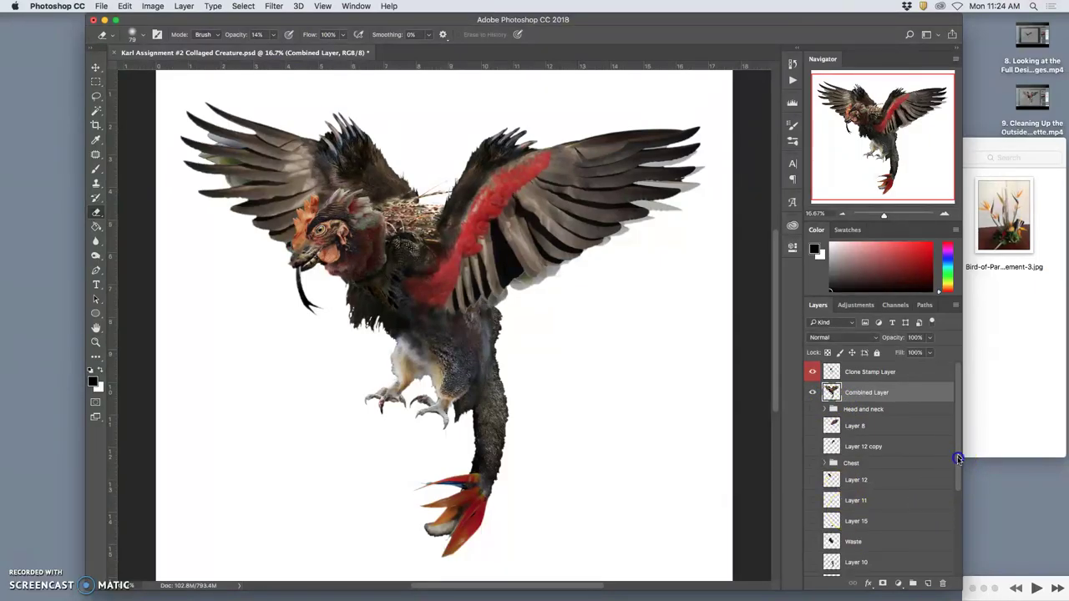
click(813, 372)
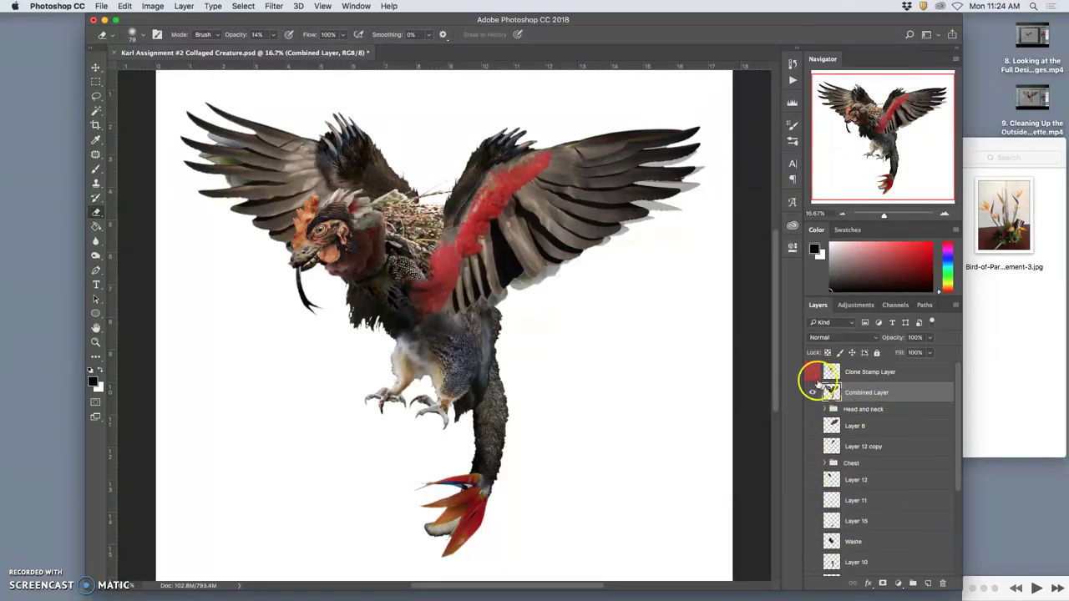
click(813, 372)
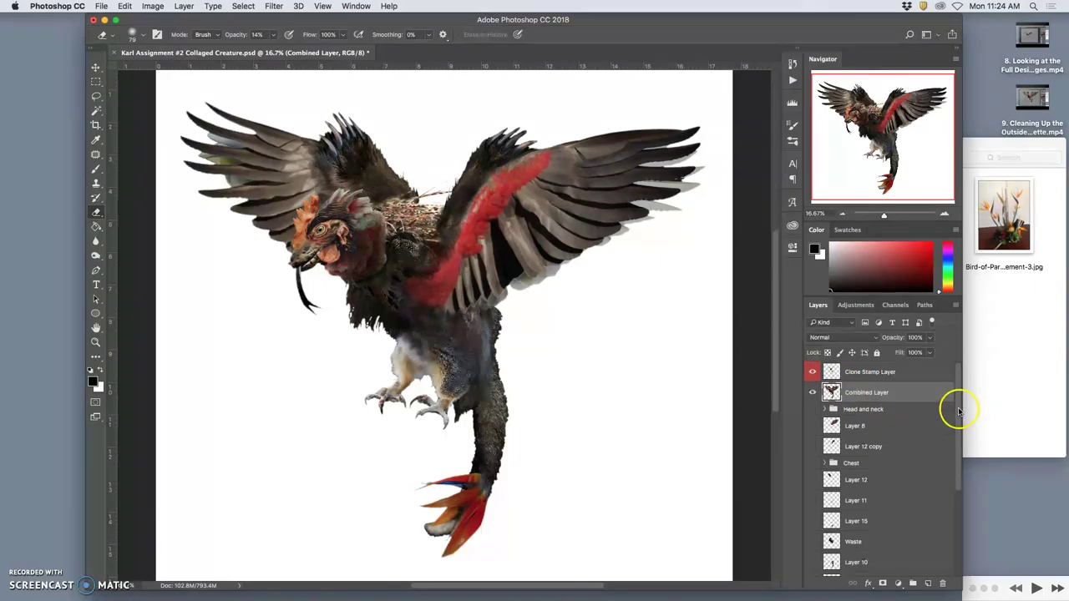
drag(958, 406, 950, 527)
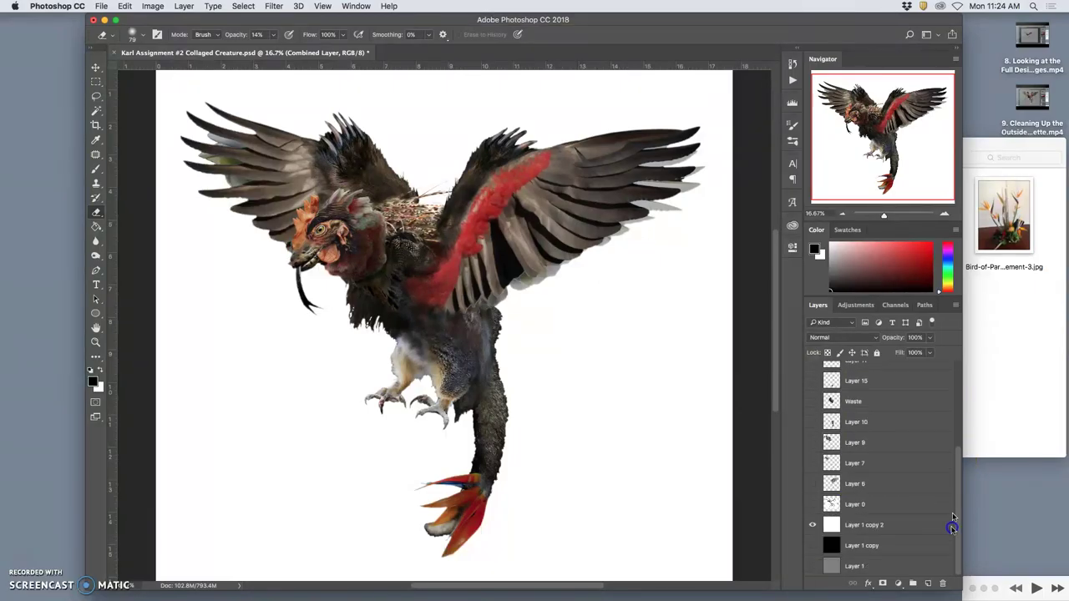
click(812, 524)
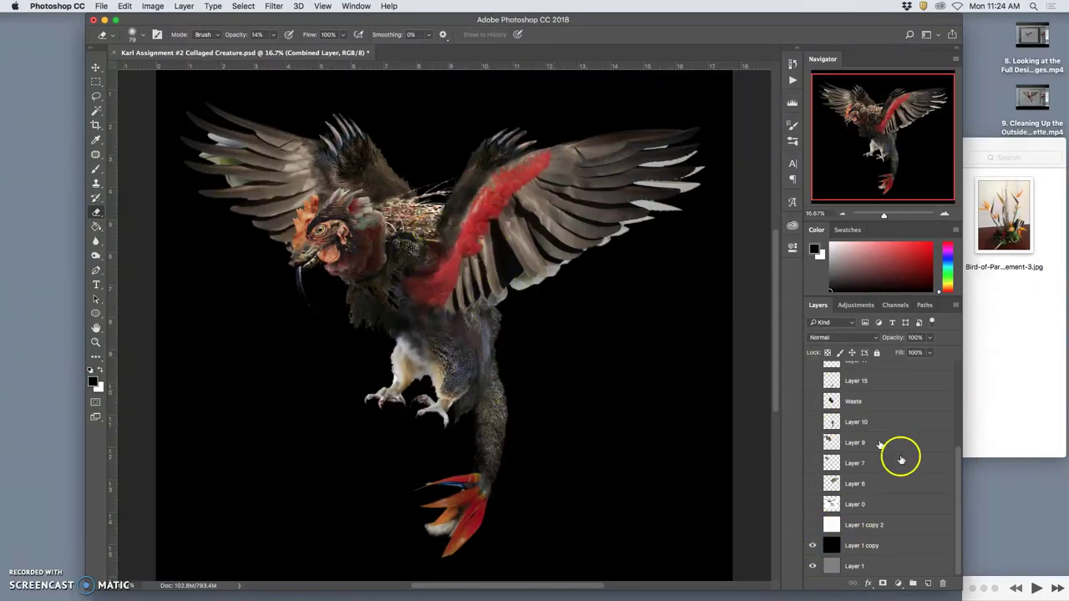
drag(953, 497, 952, 384)
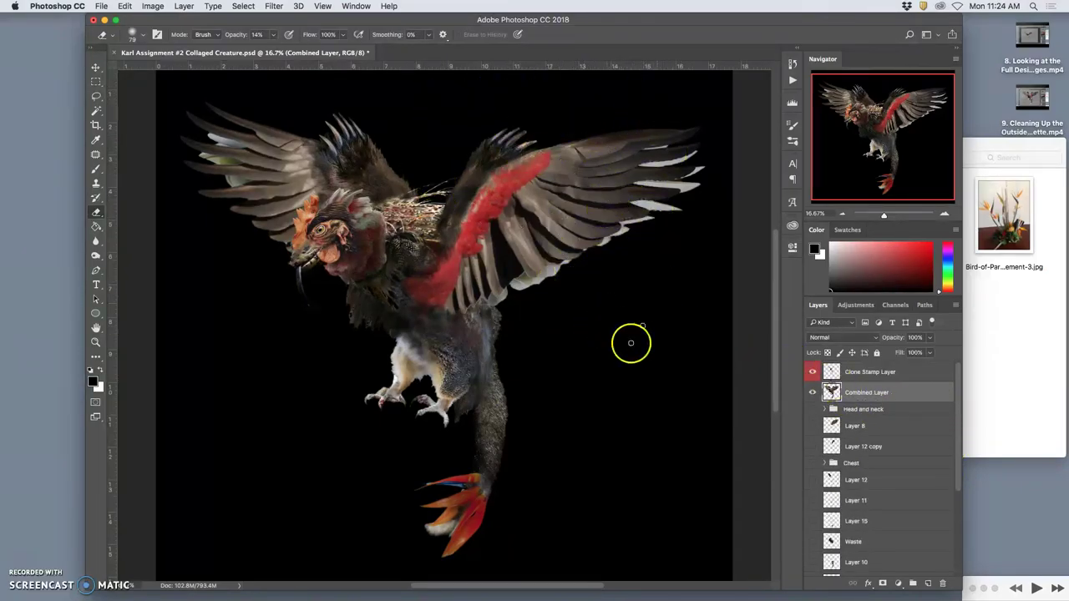
Step: Select the empty area around the creature on the Combined Layer with the Magic Wand, adding the gap among the straw strands
click(96, 111)
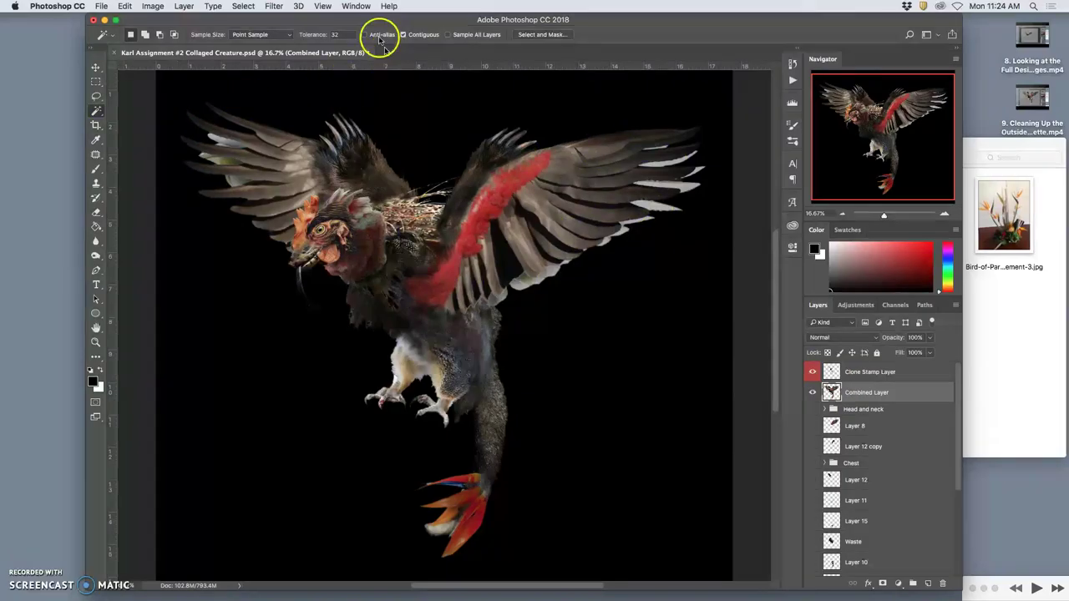
click(443, 125)
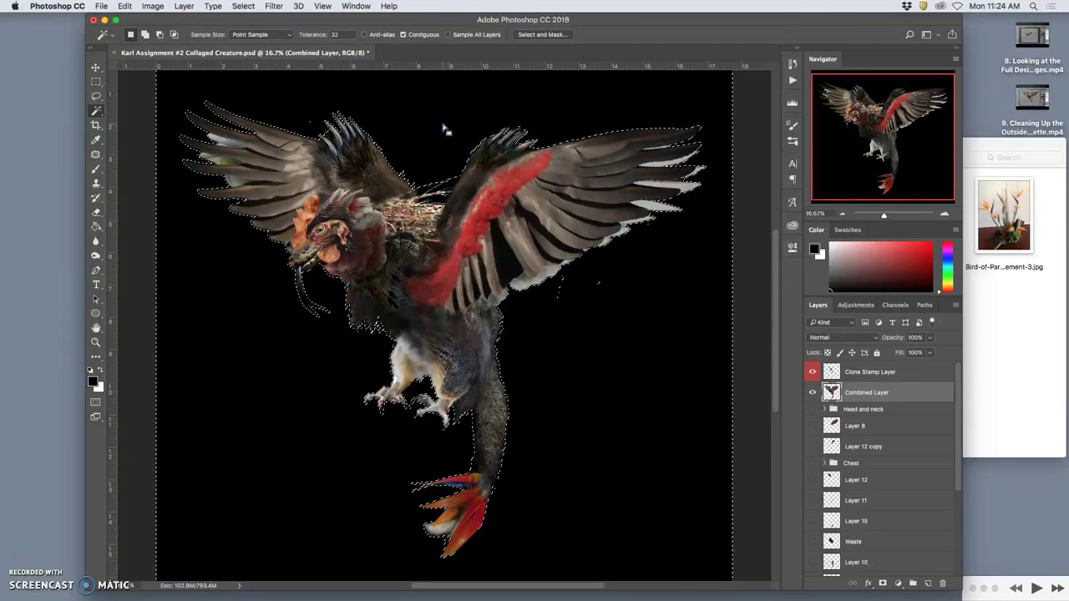
click(448, 184)
click(443, 199)
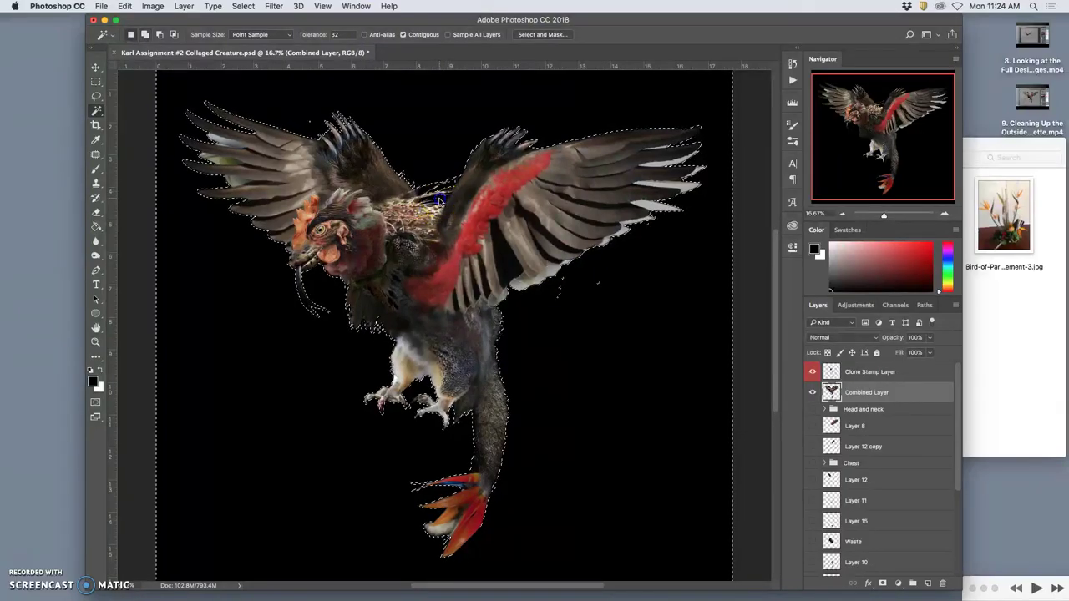
shift+click(441, 198)
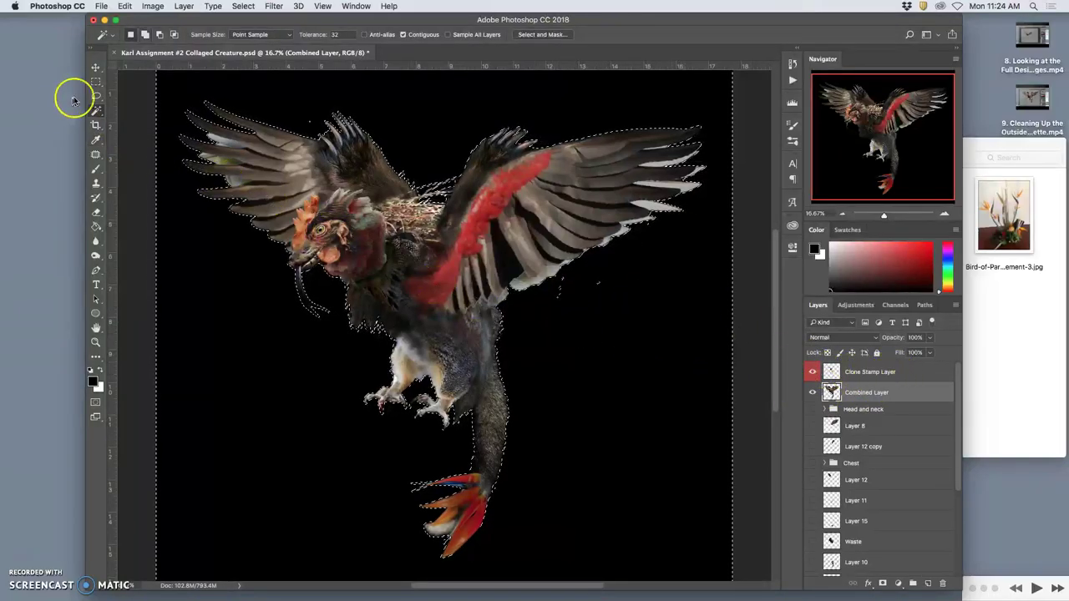
Step: Lasso the stray specks below the red-banded wing into the selection, and clear the selection
key(super+plus)
key(super+plus)
key(super+plus)
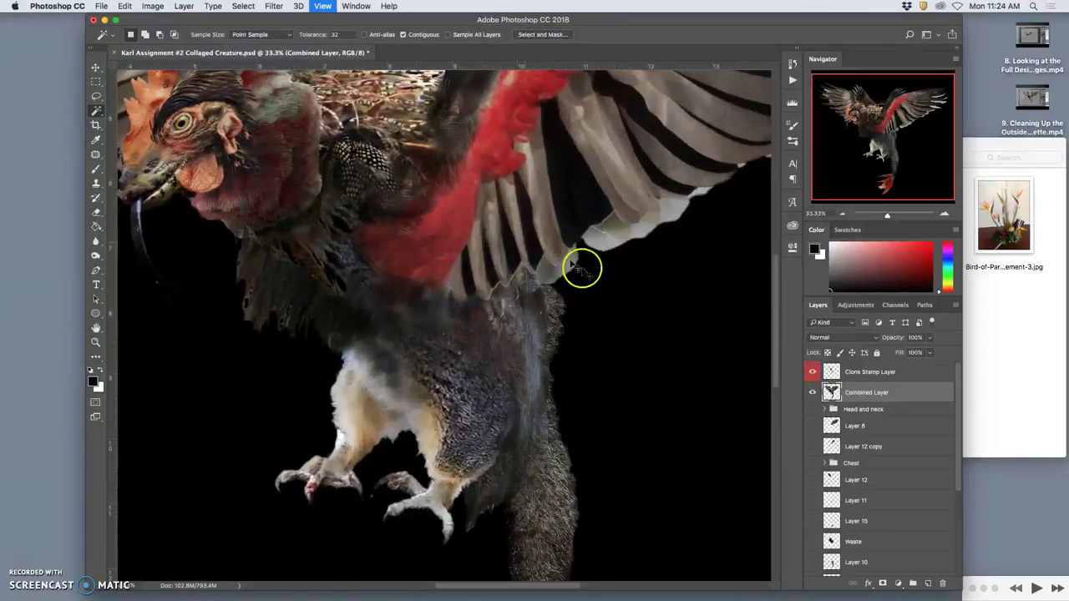
drag(629, 287, 355, 281)
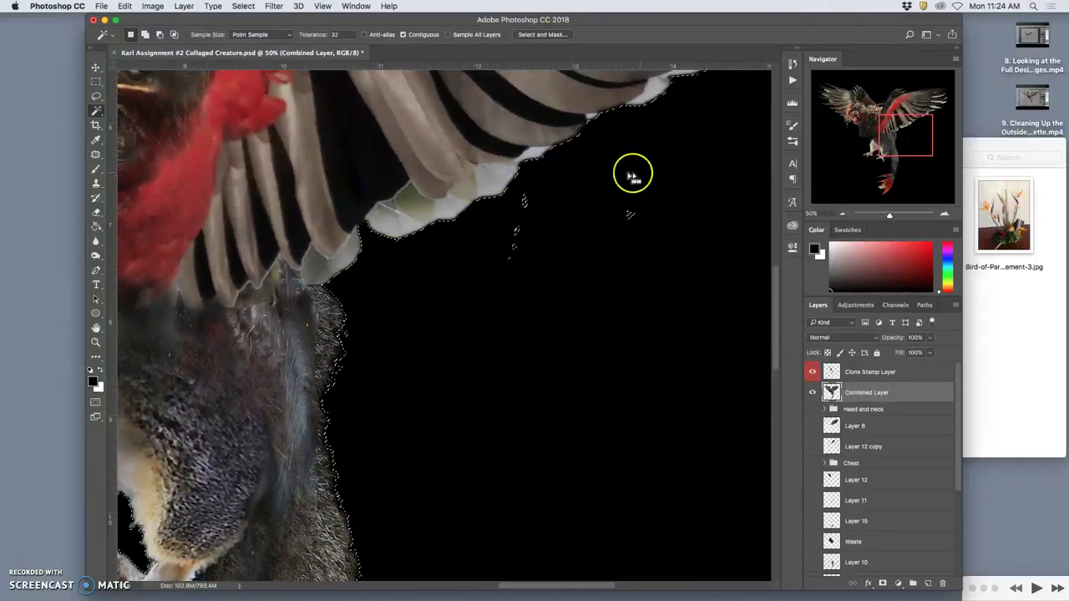
click(98, 98)
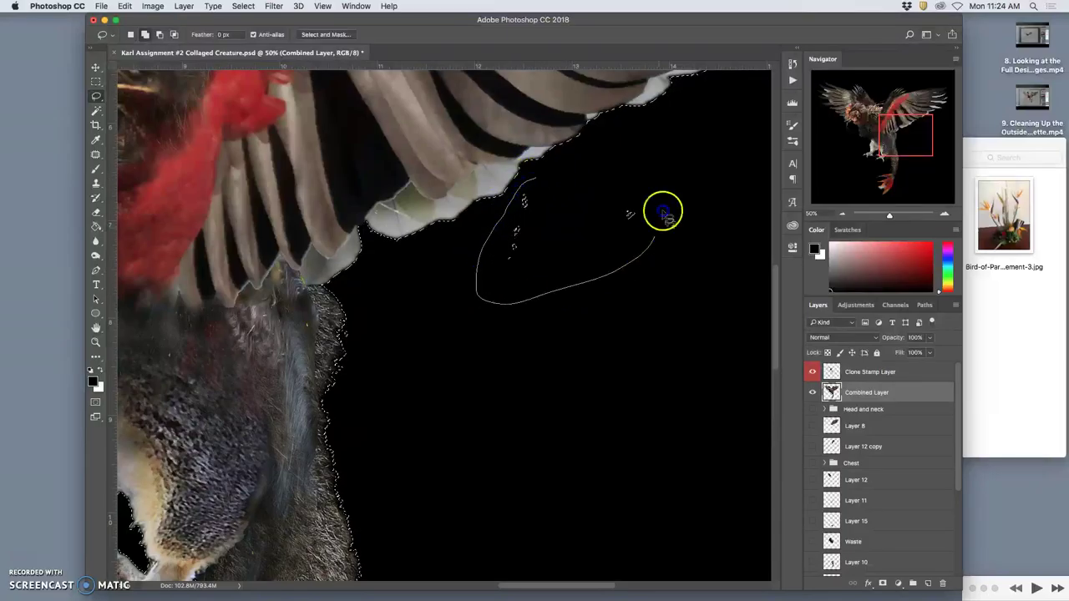
key(super+d)
mouse_move(470, 220)
mouse_down()
mouse_move(520, 222)
mouse_move(585, 201)
mouse_up()
drag(494, 256, 566, 537)
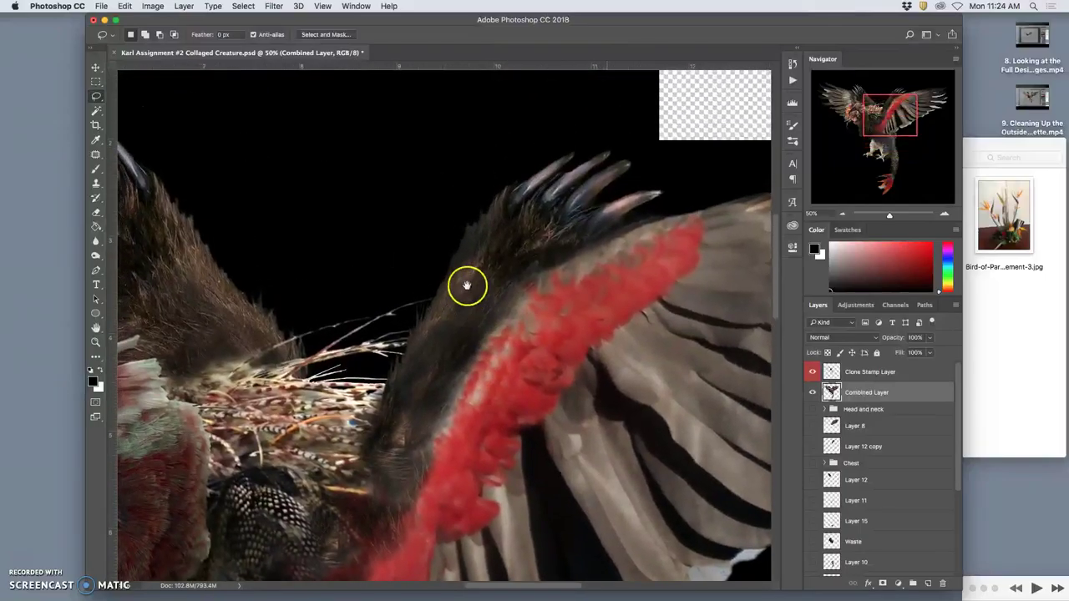
Step: Lasso the remaining stray specks around the pale-feathered wing, claws and tail into the empty-area selection on the Combined Layer, and clear them
drag(480, 282, 342, 307)
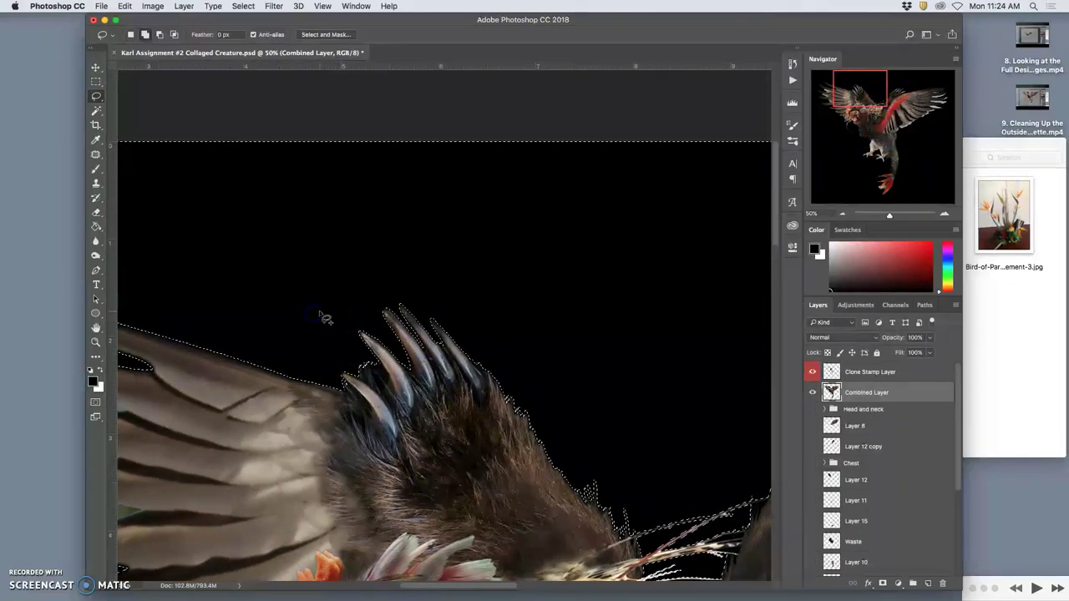
drag(399, 427, 577, 199)
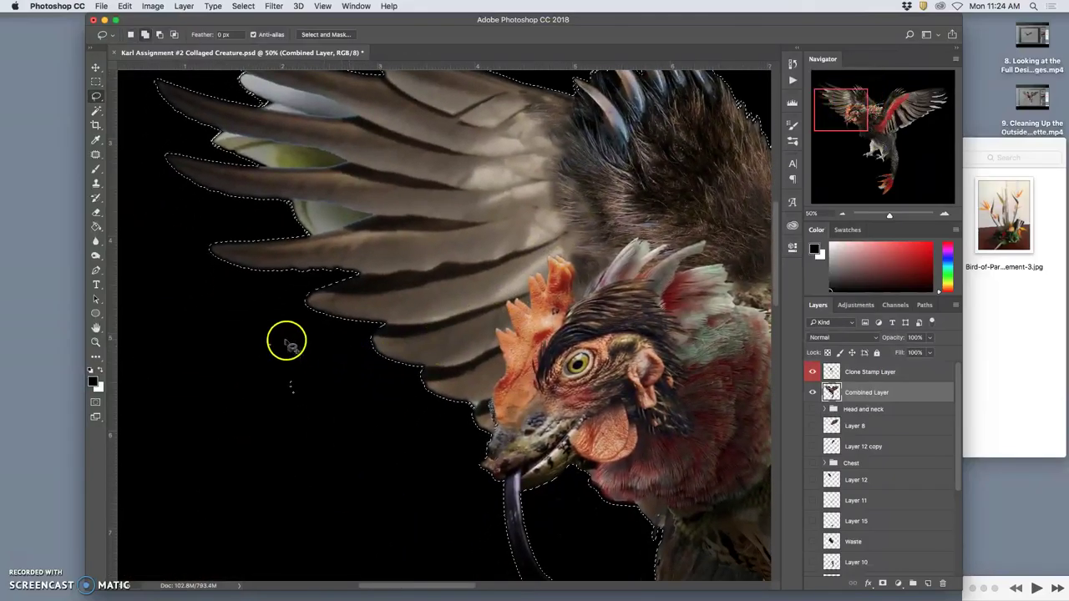
mouse_move(285, 329)
mouse_down()
mouse_move(259, 399)
mouse_move(294, 354)
mouse_up()
mouse_move(398, 389)
mouse_down()
mouse_move(490, 494)
mouse_move(385, 217)
mouse_up()
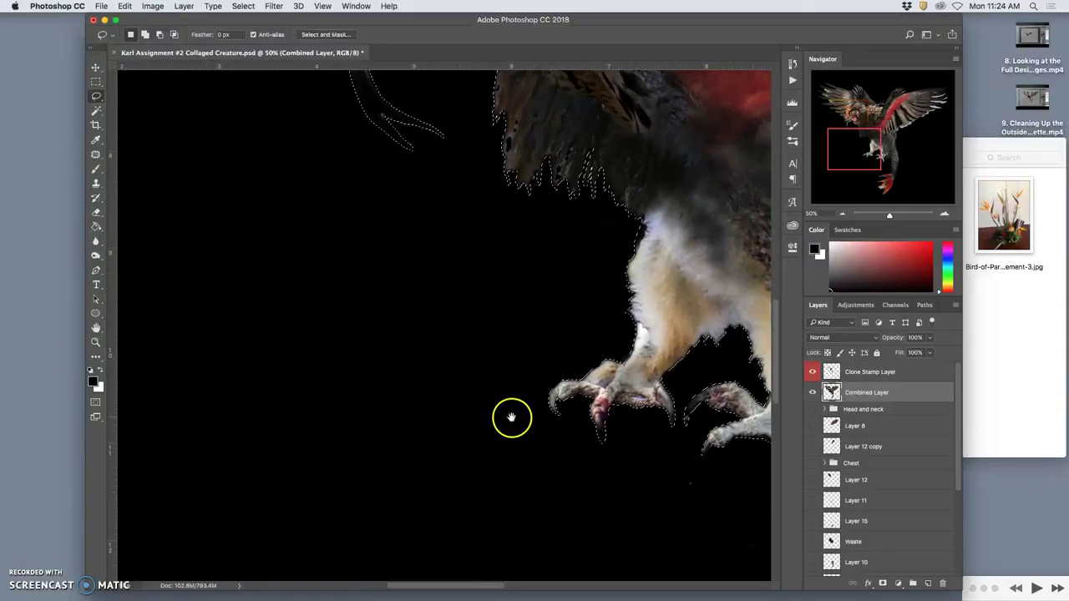
drag(499, 431, 302, 338)
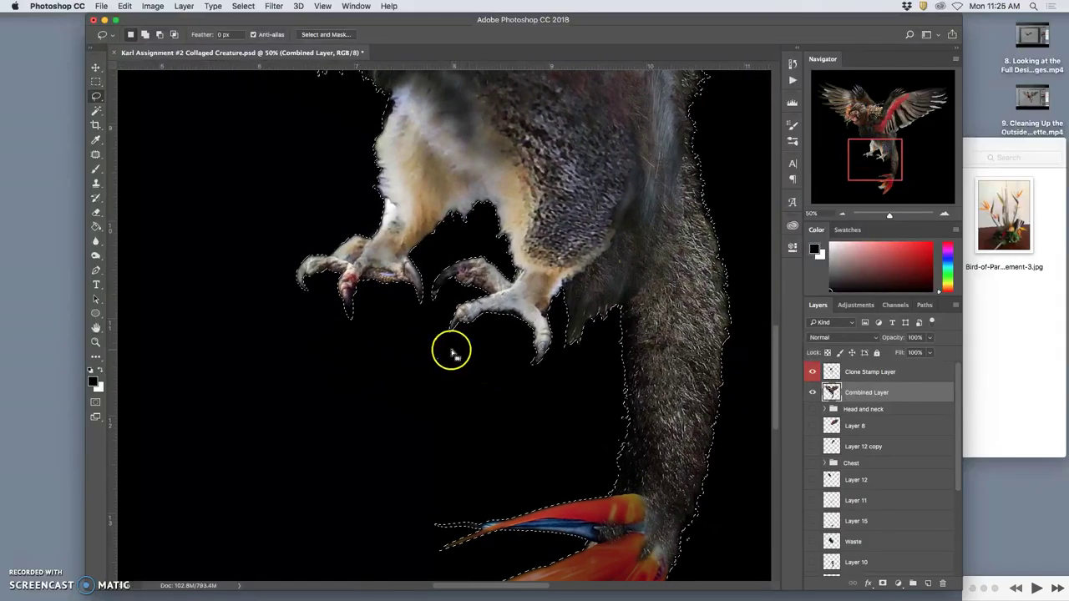
drag(445, 348, 416, 360)
drag(527, 442, 520, 281)
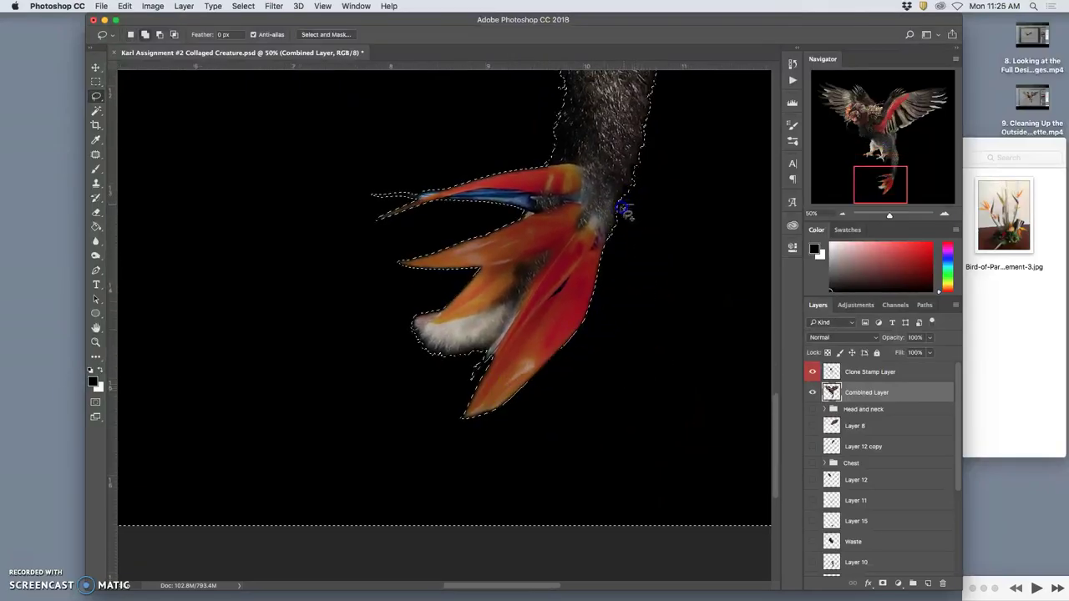
drag(661, 301, 510, 447)
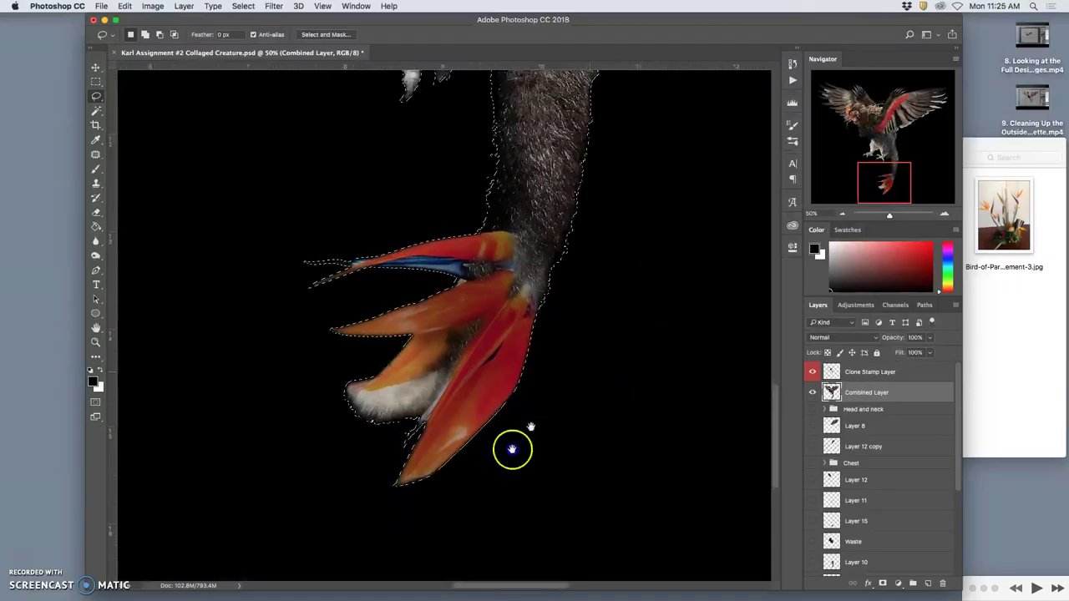
drag(535, 371, 557, 375)
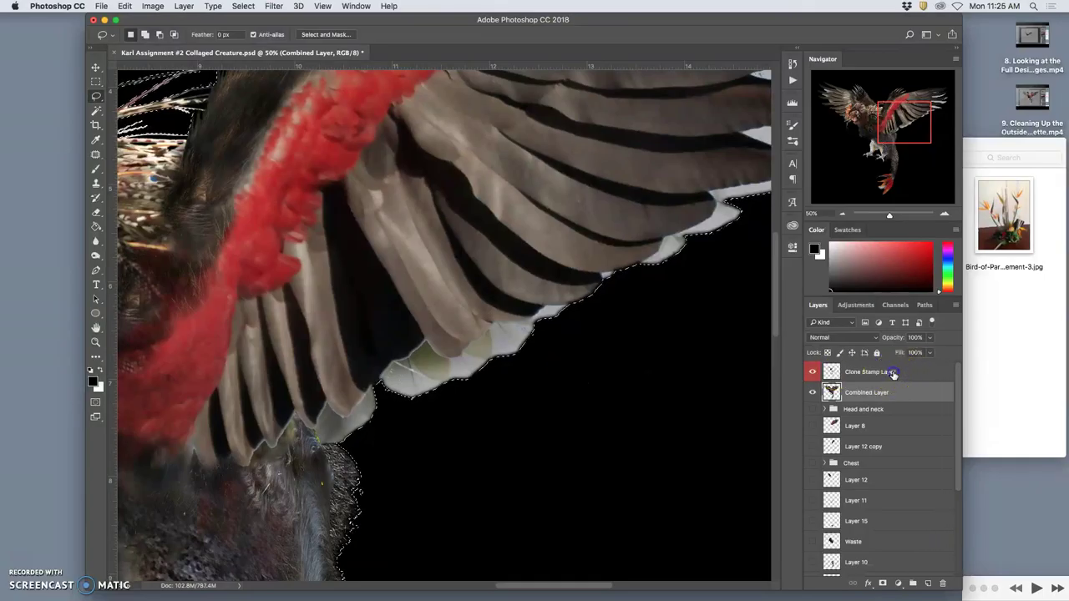
Step: Make the Clone Stamp Layer active, toggle the Combined Layer to check the clone strokes within the silhouette, and deselect
click(865, 372)
key(super+minus)
key(super+minus)
key(super+minus)
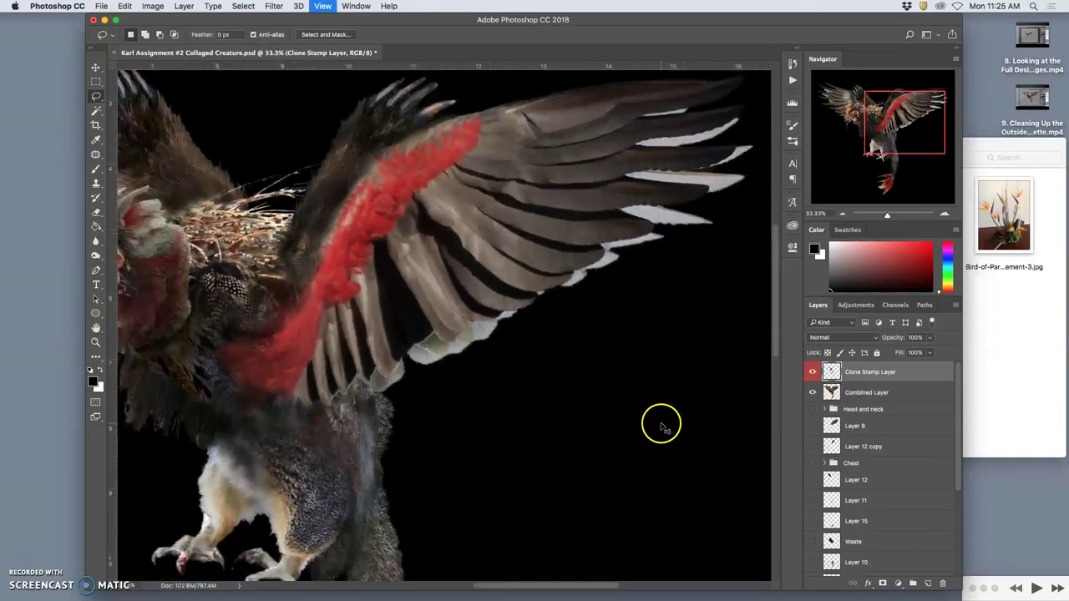
key(super+minus)
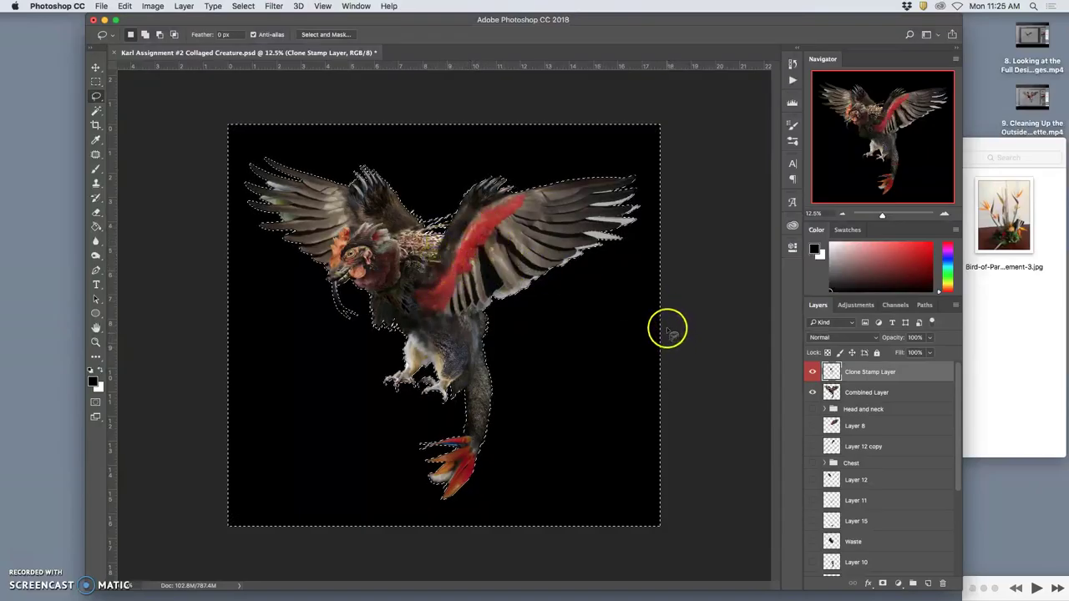
click(816, 394)
click(817, 397)
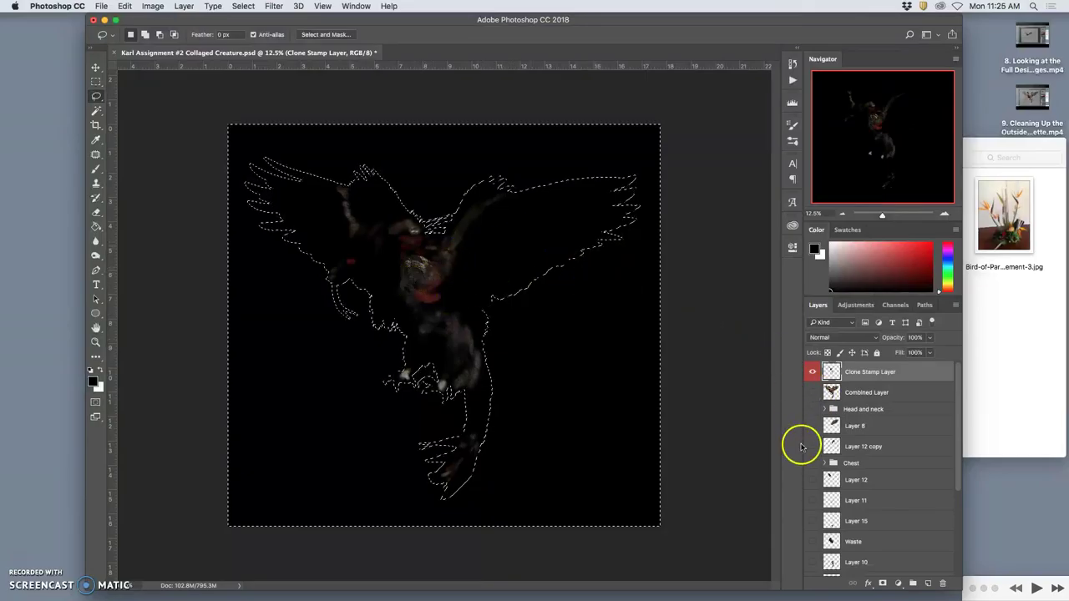
click(812, 392)
click(812, 391)
key(ctrl+d)
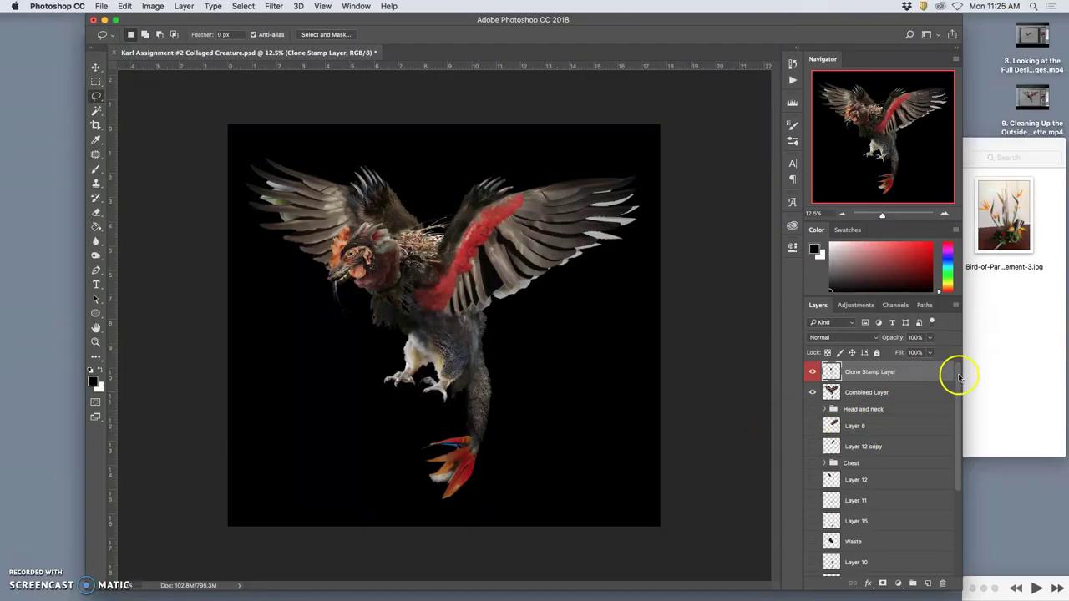
Step: Compare the creature against the white, gray and black background layers, leaving the white Layer 1 copy 2 visible
drag(958, 375, 957, 482)
click(813, 526)
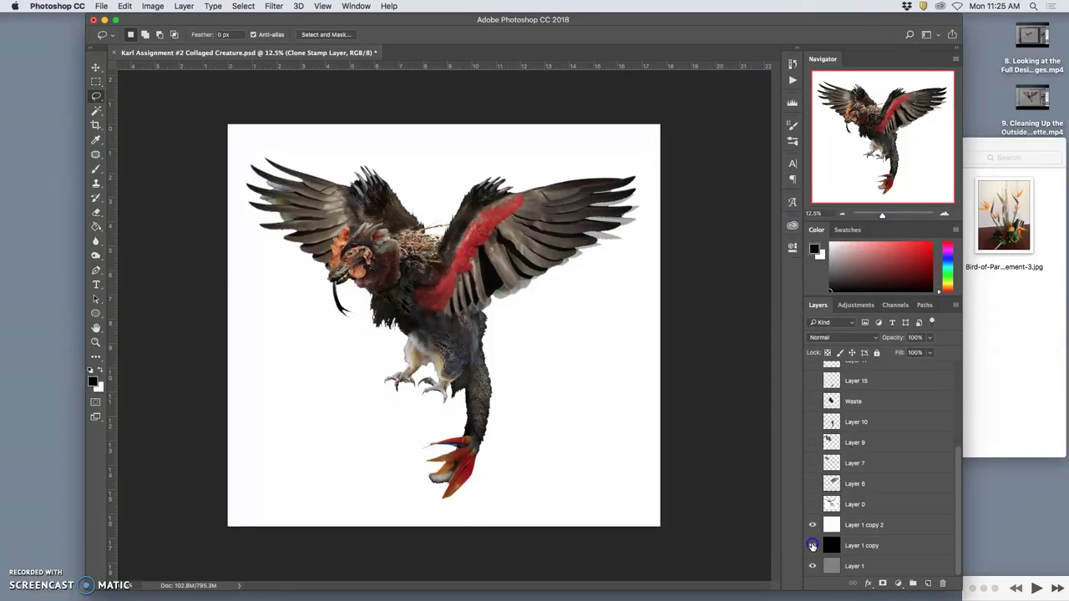
click(813, 525)
click(813, 546)
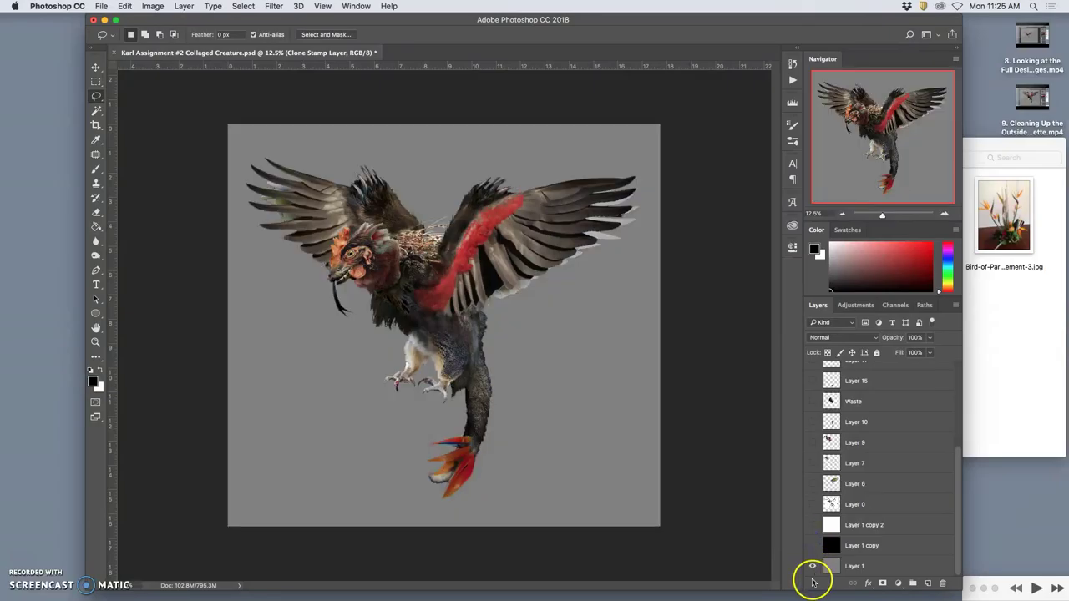
click(812, 546)
click(813, 527)
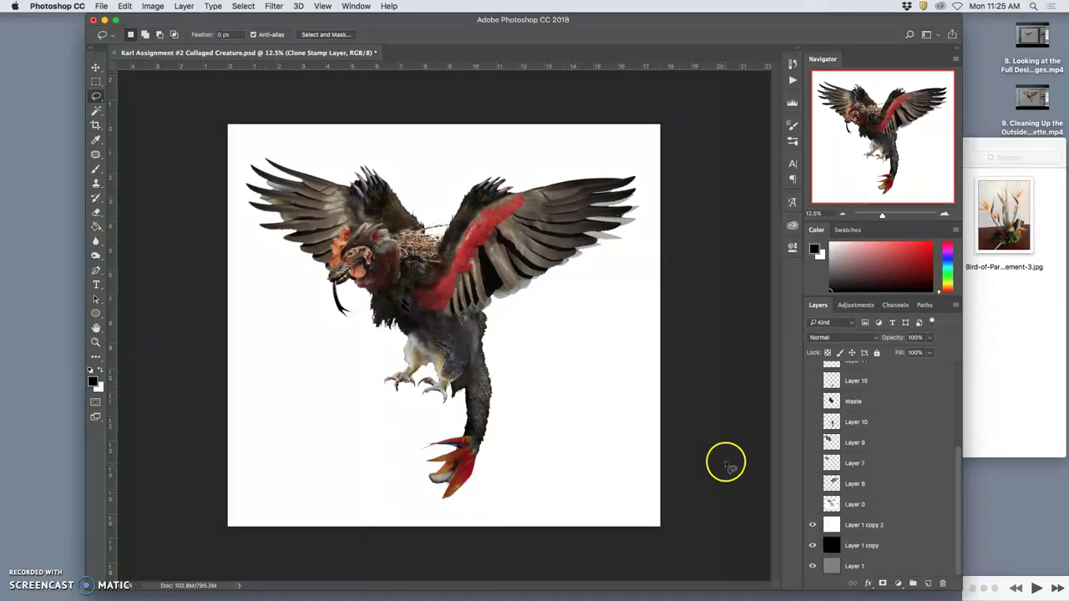
Step: Clone over the outer edge of the creature's left lower leg on the Clone Stamp Layer with the Clone Stamp at 27% opacity
key(super+plus)
key(super+plus)
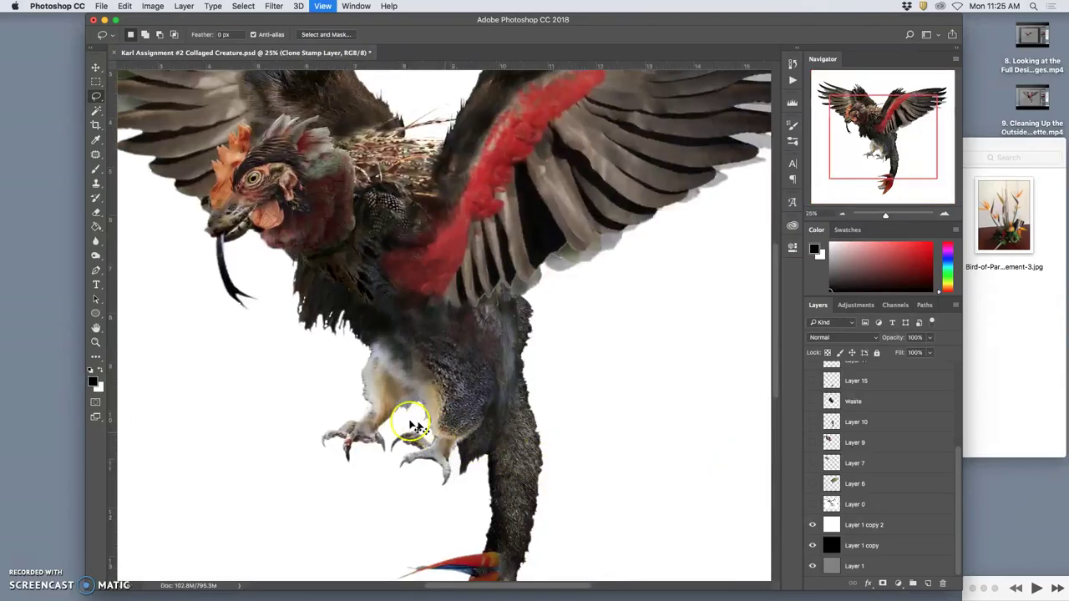
drag(410, 420, 453, 317)
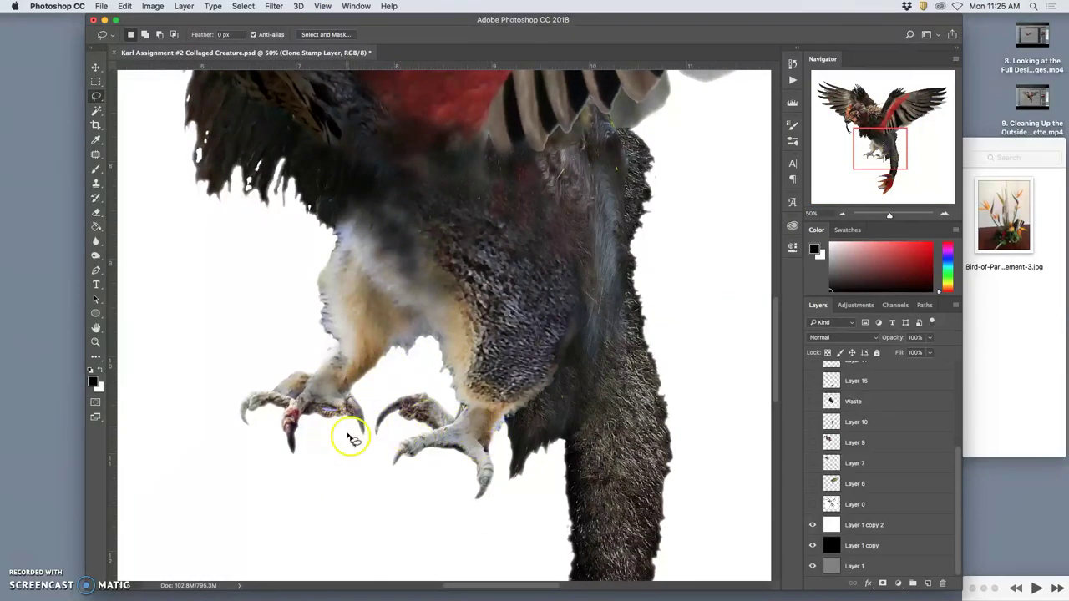
drag(559, 449, 646, 380)
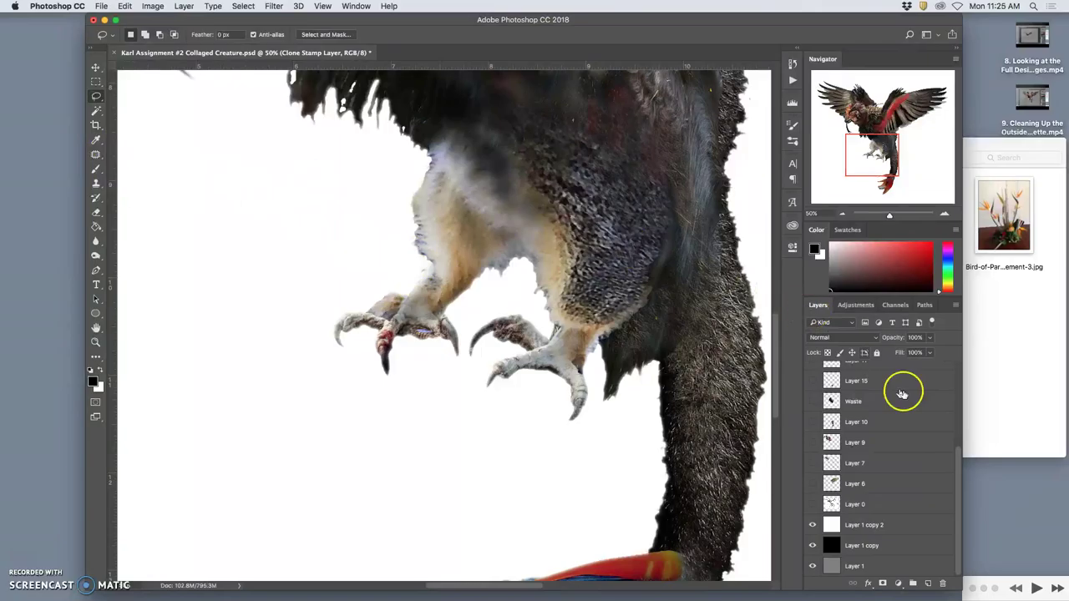
drag(960, 454, 958, 370)
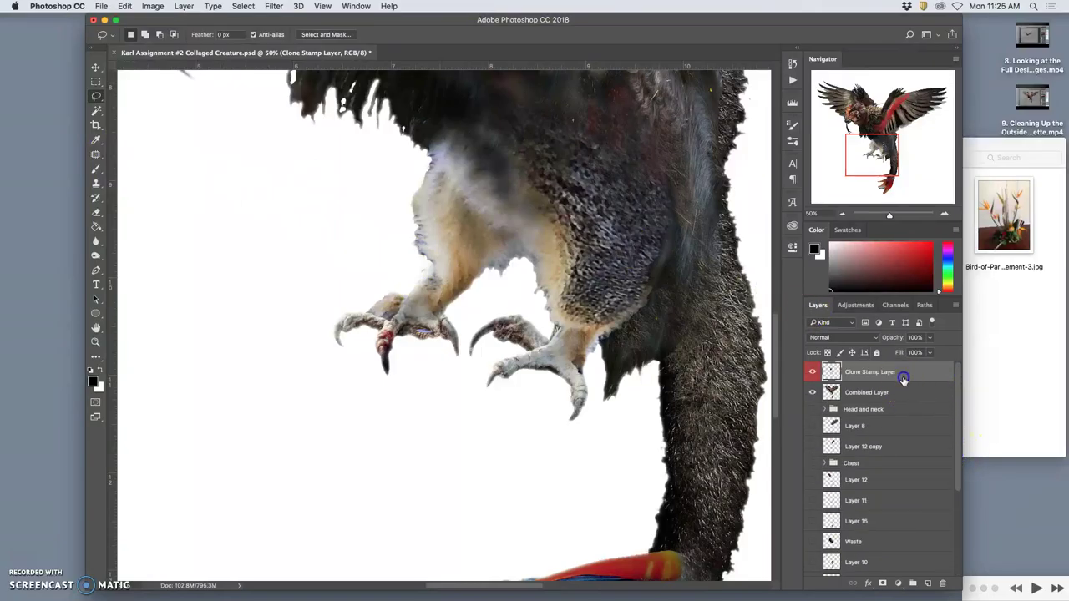
click(96, 185)
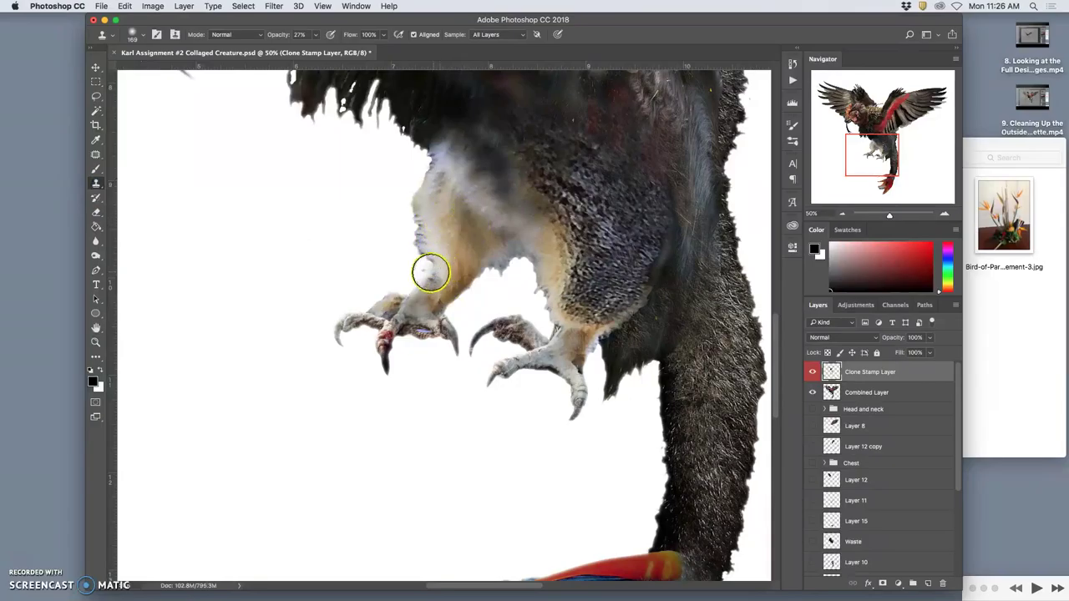
click(431, 269)
drag(429, 266, 436, 283)
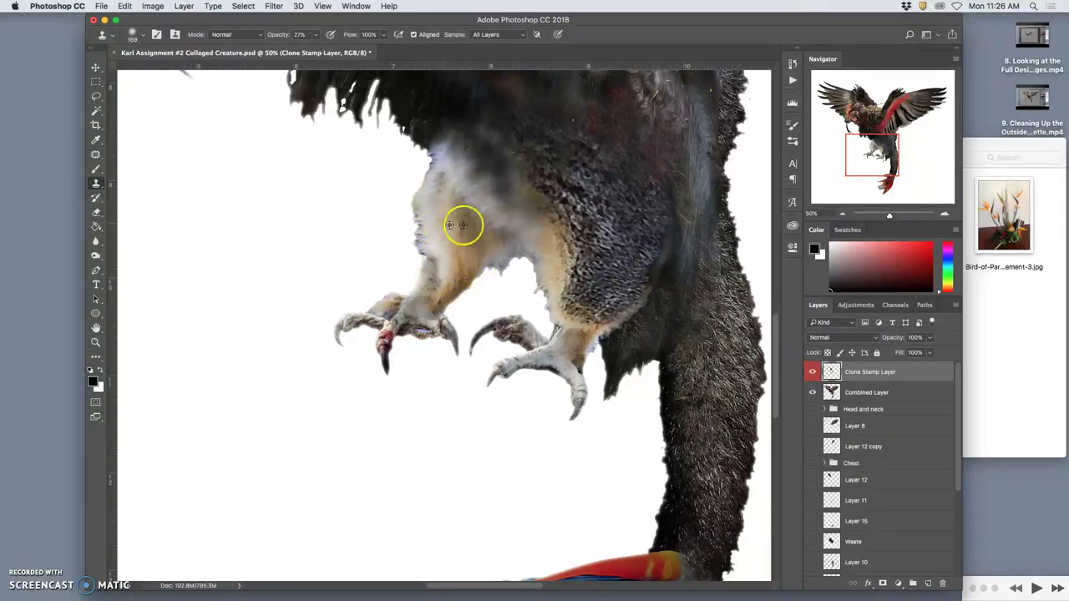
Step: Try to clone leg fur down over the left foot's rear claw, and undo the stroke
drag(464, 225, 465, 177)
mouse_move(439, 284)
mouse_down()
mouse_move(432, 253)
mouse_move(432, 298)
mouse_move(458, 320)
mouse_up()
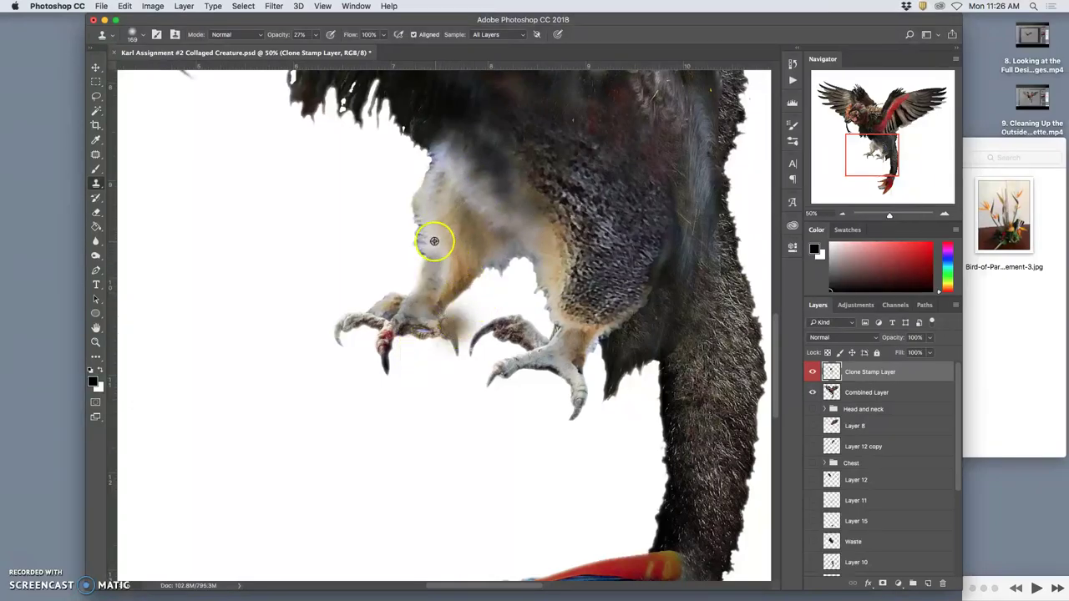
key(ctrl+z)
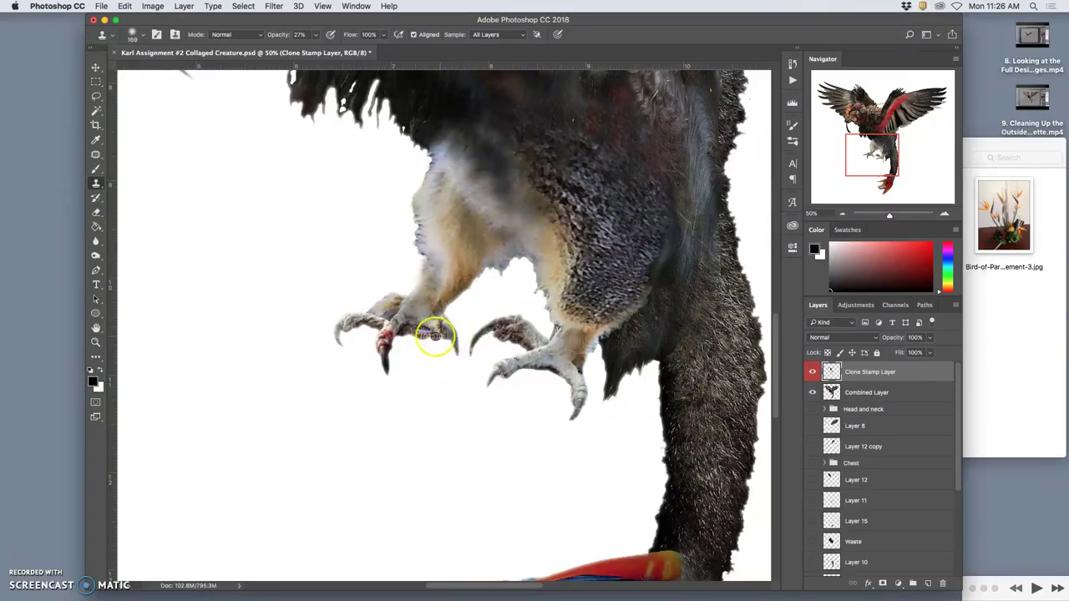
Step: Clone gray toe skin from the right foot over the left foot's rear toe
alt+click(508, 332)
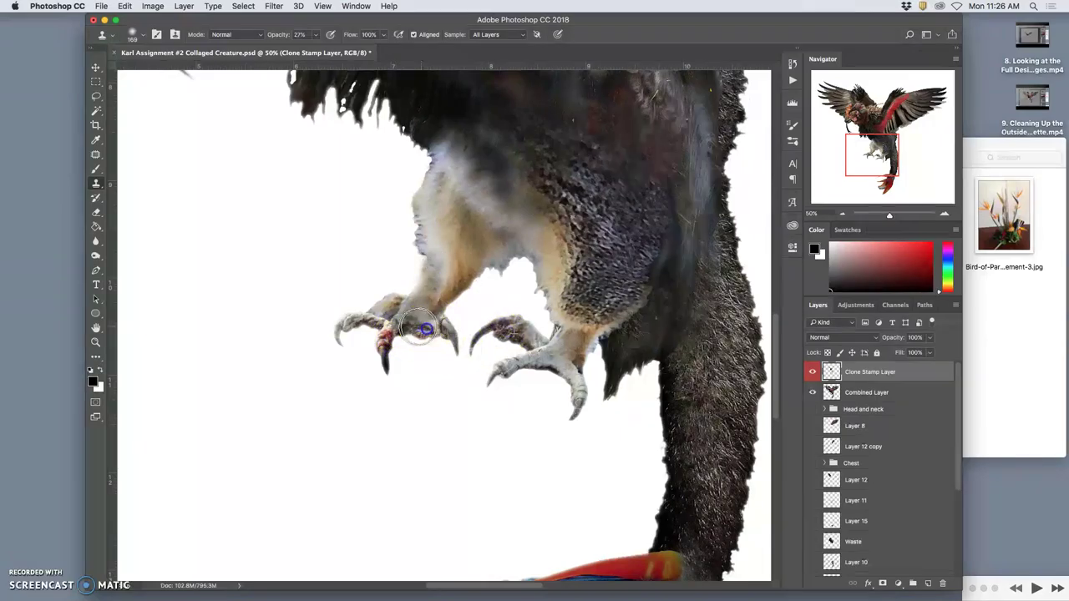
alt+click(541, 357)
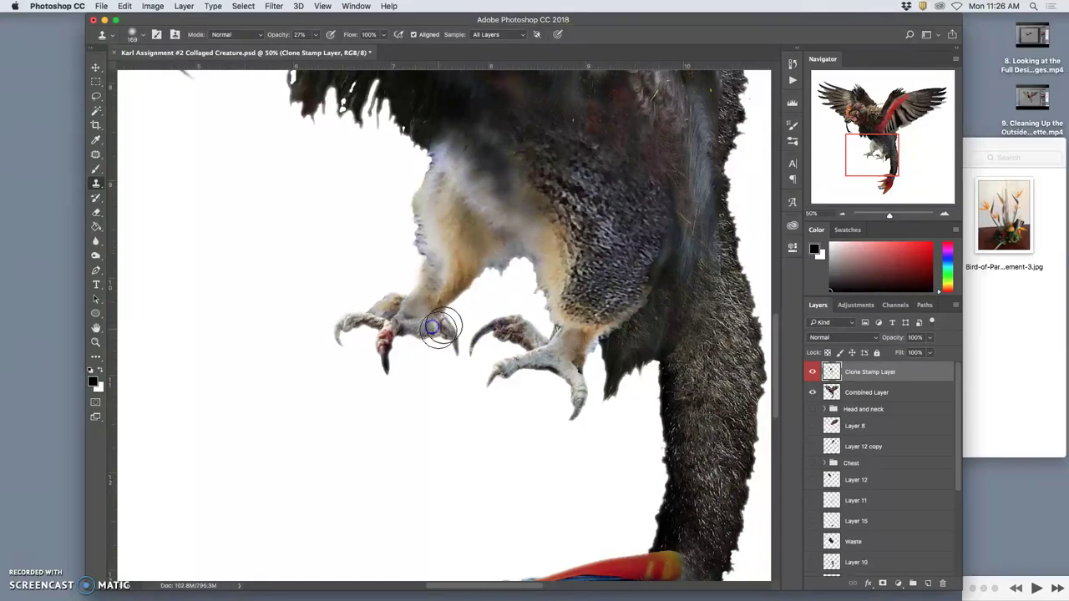
alt+click(581, 345)
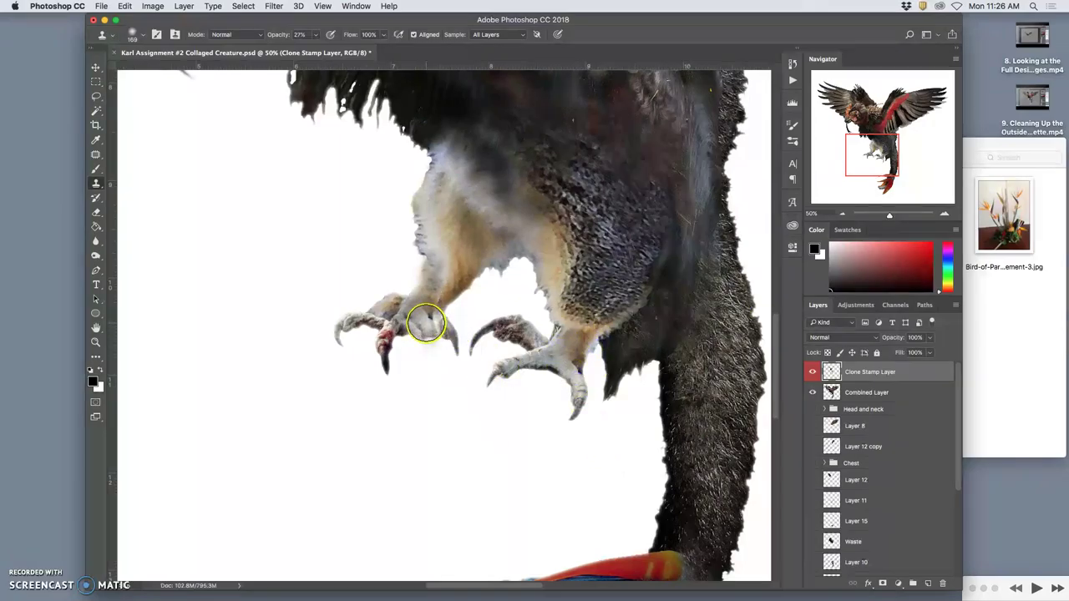
click(426, 324)
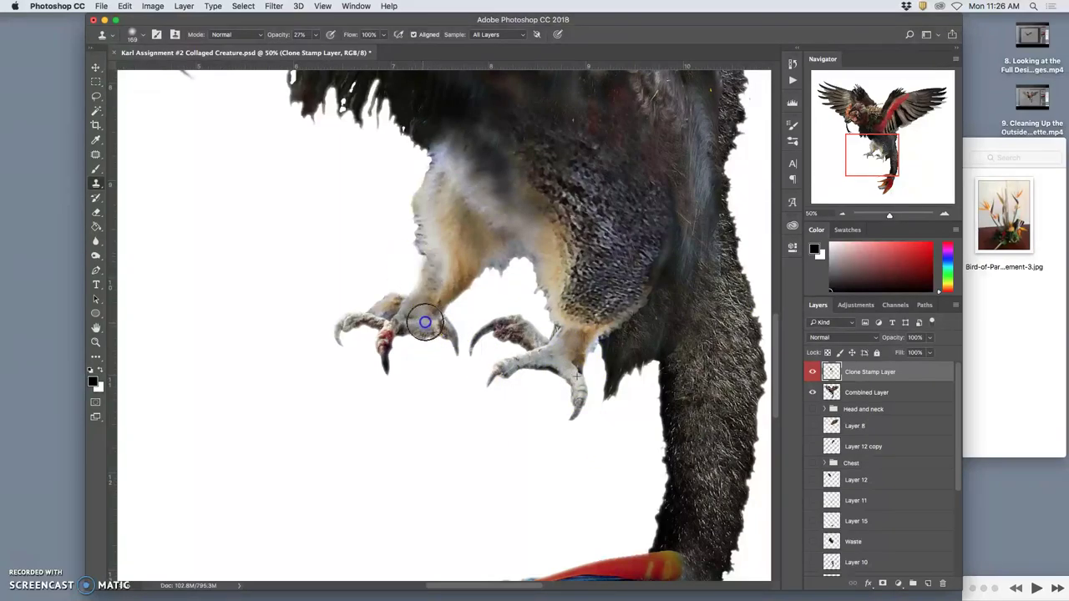
drag(519, 347, 515, 359)
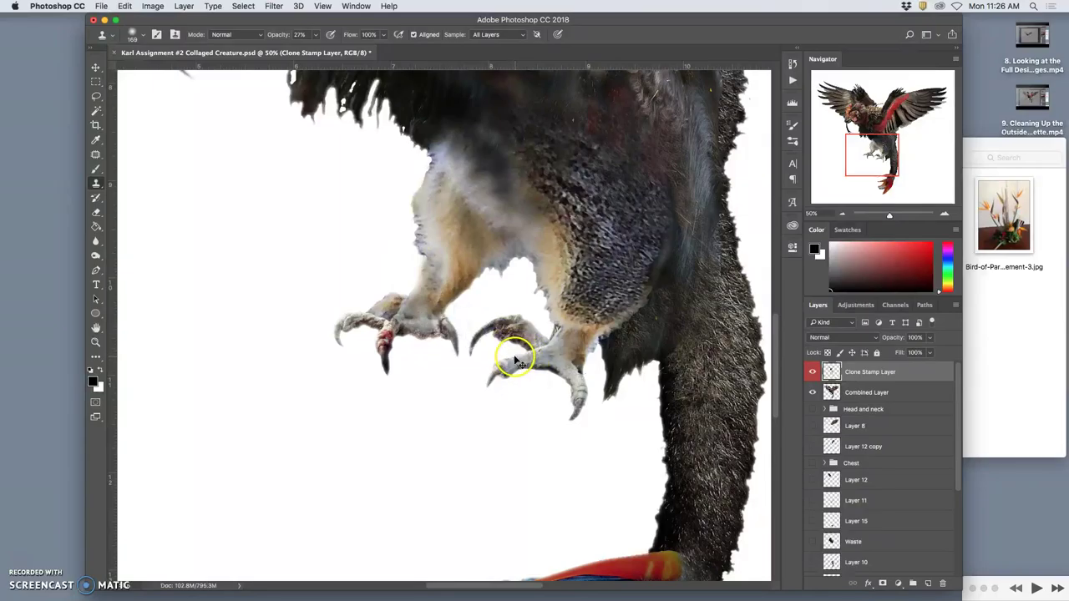
Step: Set the clone brush size to 75 px and refine the left foot's rear toe with detail sampled from the right foot
click(136, 36)
drag(174, 69, 173, 70)
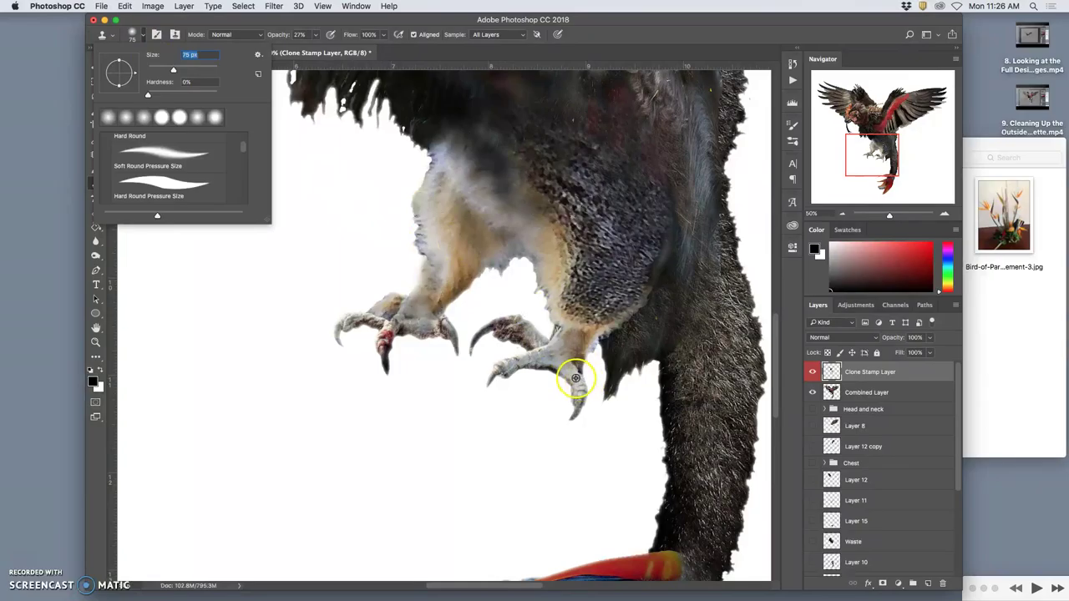
alt+click(576, 379)
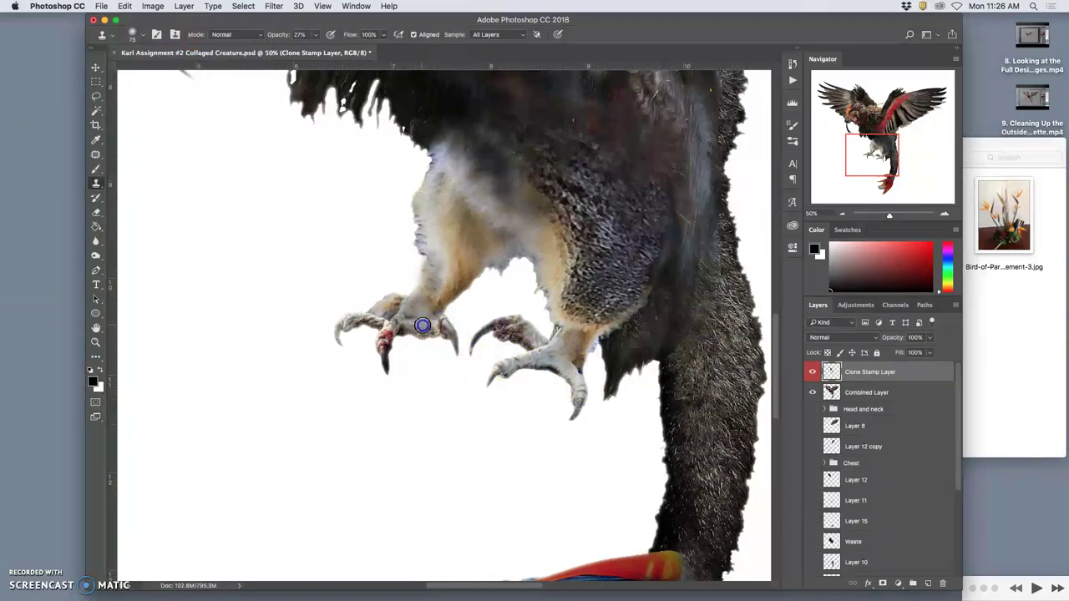
drag(572, 372, 527, 354)
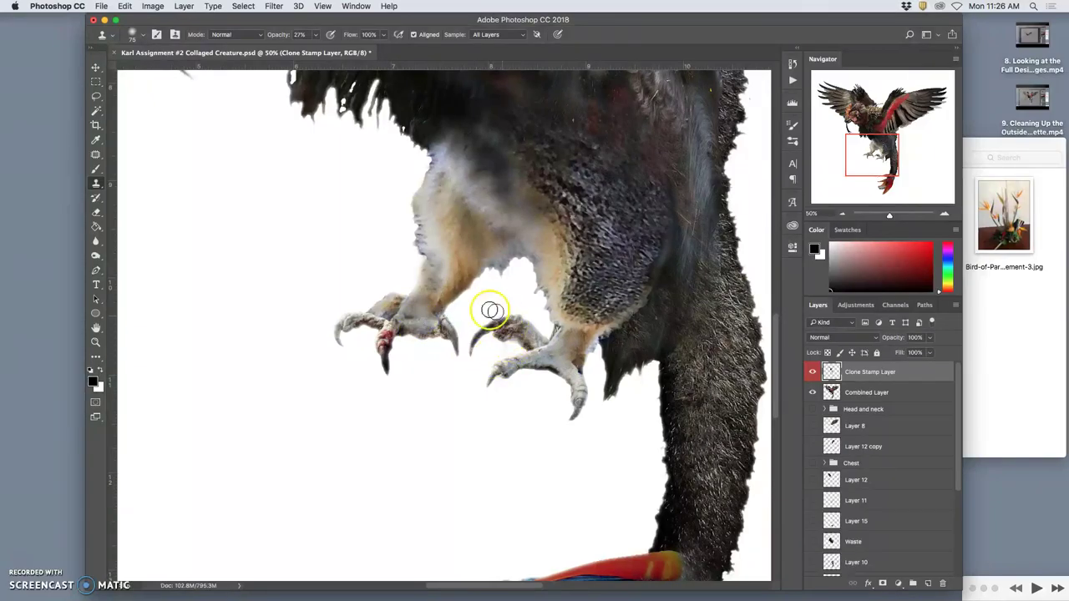
alt+click(507, 330)
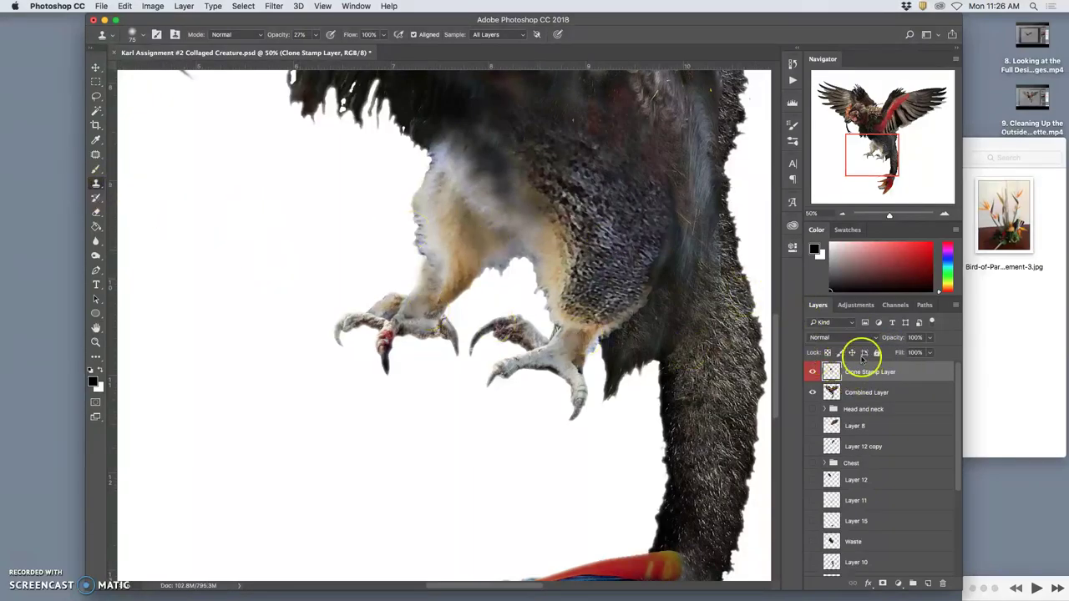
Step: Clone fur from the upper left leg down onto the ankle where it joins the foot with the Clone Stamp
right_click(95, 184)
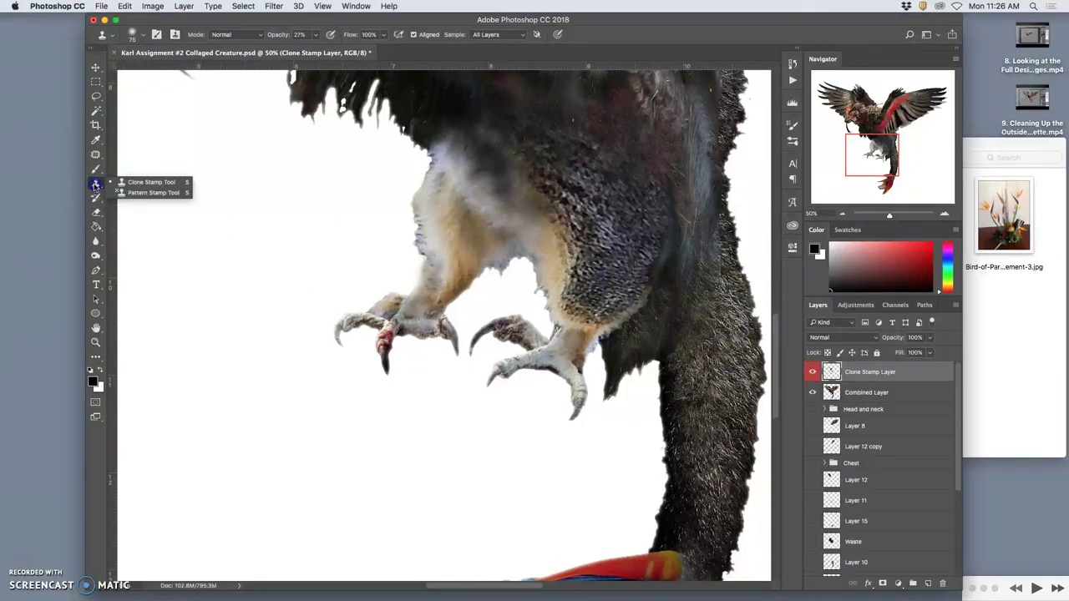
click(122, 183)
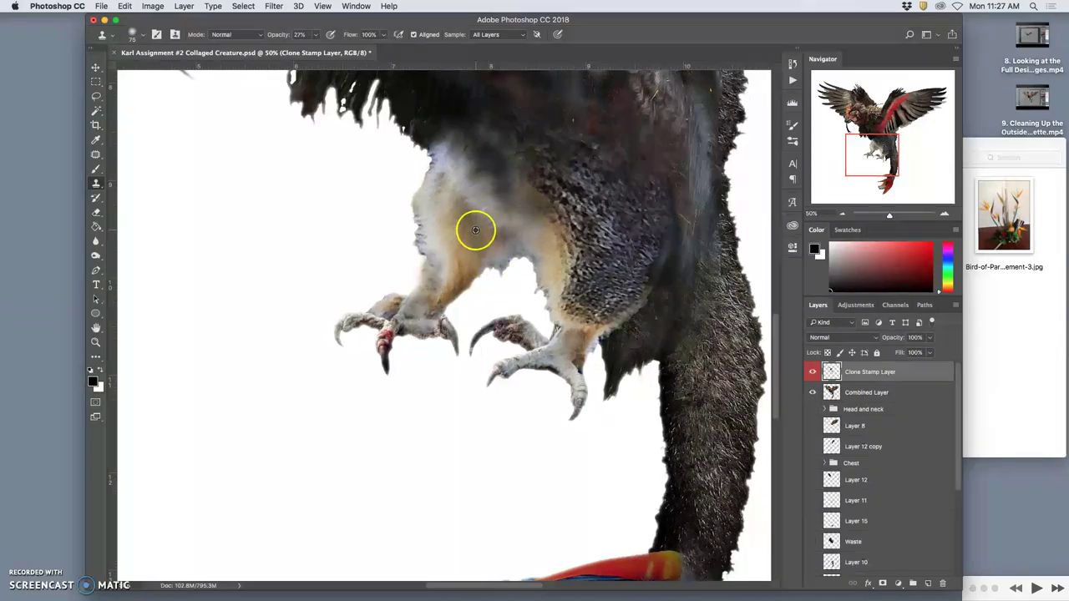
mouse_move(475, 230)
mouse_down()
mouse_move(430, 240)
mouse_move(438, 246)
mouse_move(426, 314)
mouse_up()
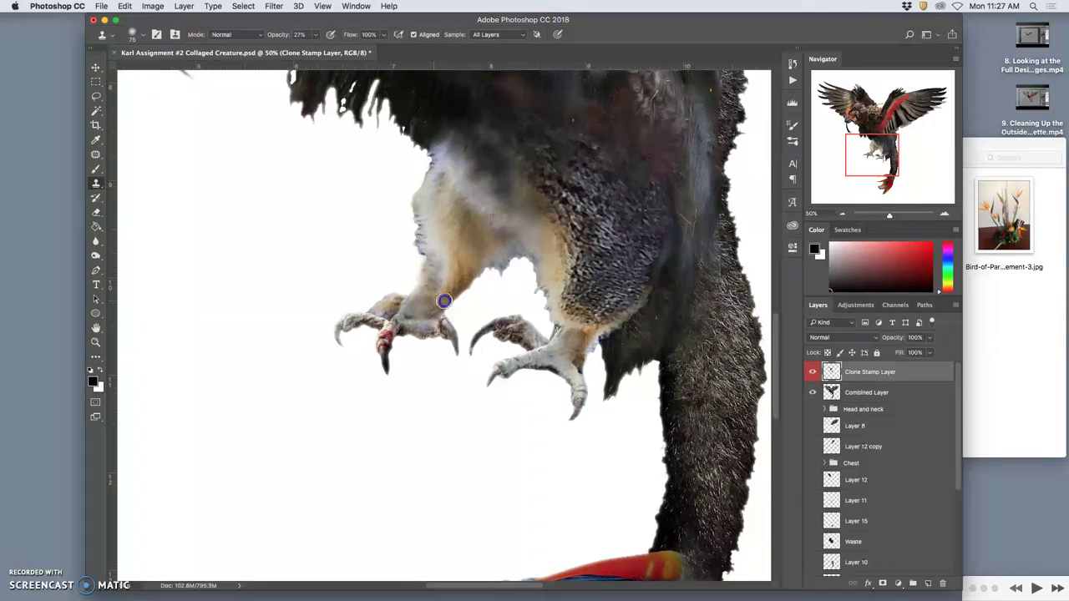
drag(432, 309, 434, 308)
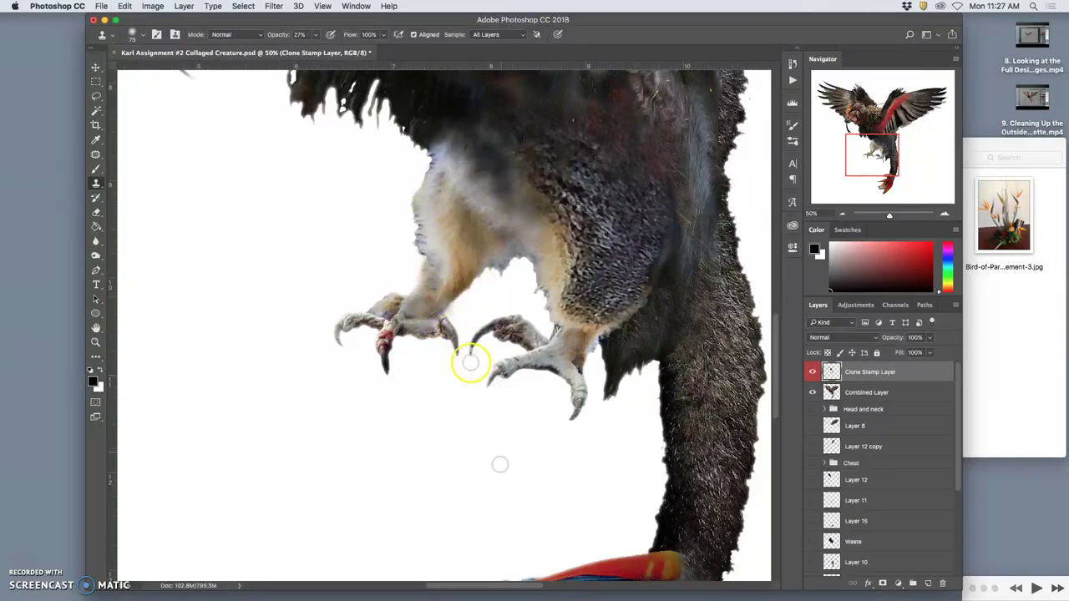
Step: Paint a test letter K on the blank background with fur cloned from the thigh, and undo its strokes
mouse_move(601, 207)
mouse_down()
mouse_move(555, 227)
mouse_move(395, 183)
mouse_move(203, 158)
mouse_move(244, 280)
mouse_move(241, 267)
mouse_move(543, 197)
mouse_move(584, 169)
mouse_move(628, 229)
mouse_move(620, 252)
mouse_move(600, 237)
mouse_move(619, 193)
mouse_move(608, 191)
mouse_move(456, 248)
mouse_move(503, 225)
mouse_move(634, 200)
mouse_move(605, 200)
mouse_up()
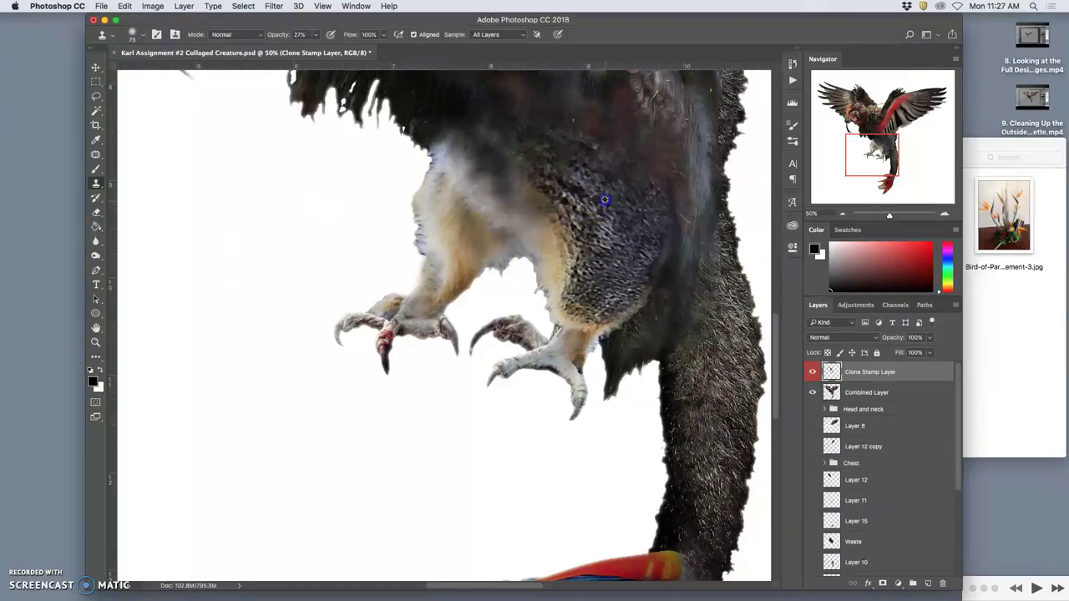
mouse_move(198, 184)
mouse_down()
mouse_move(214, 272)
mouse_move(201, 180)
mouse_move(218, 267)
mouse_up()
mouse_move(242, 175)
mouse_down()
mouse_move(224, 220)
mouse_move(264, 248)
mouse_move(225, 225)
mouse_up()
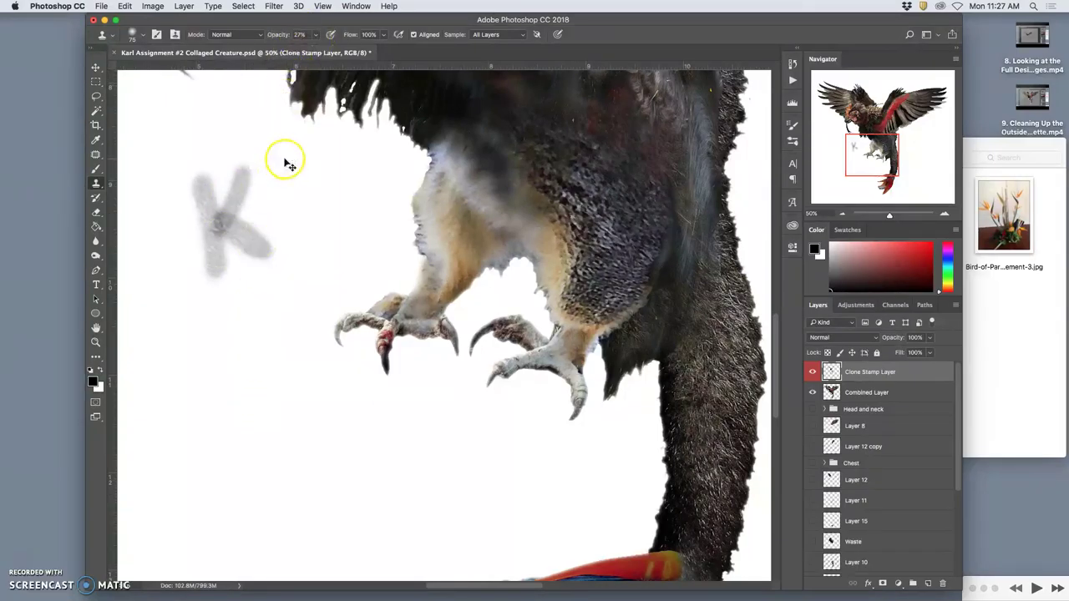
key(super+alt+z)
key(super+alt+z)
key(super+alt+z)
Step: Clone dark chest plumage down over the pale seam where the upper left leg meets the body
key(super+minus)
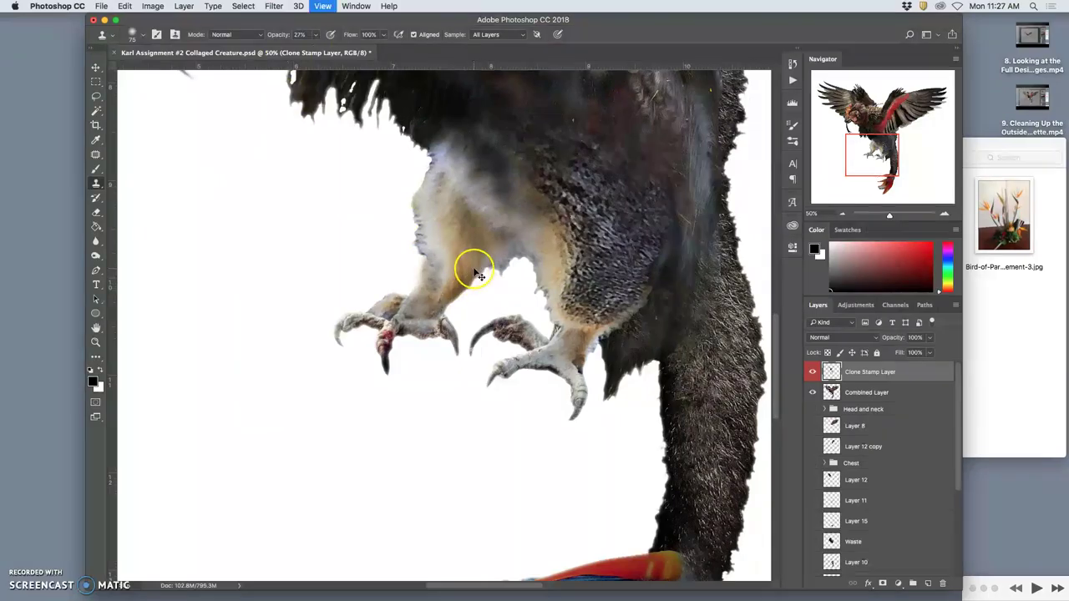
key(super+minus)
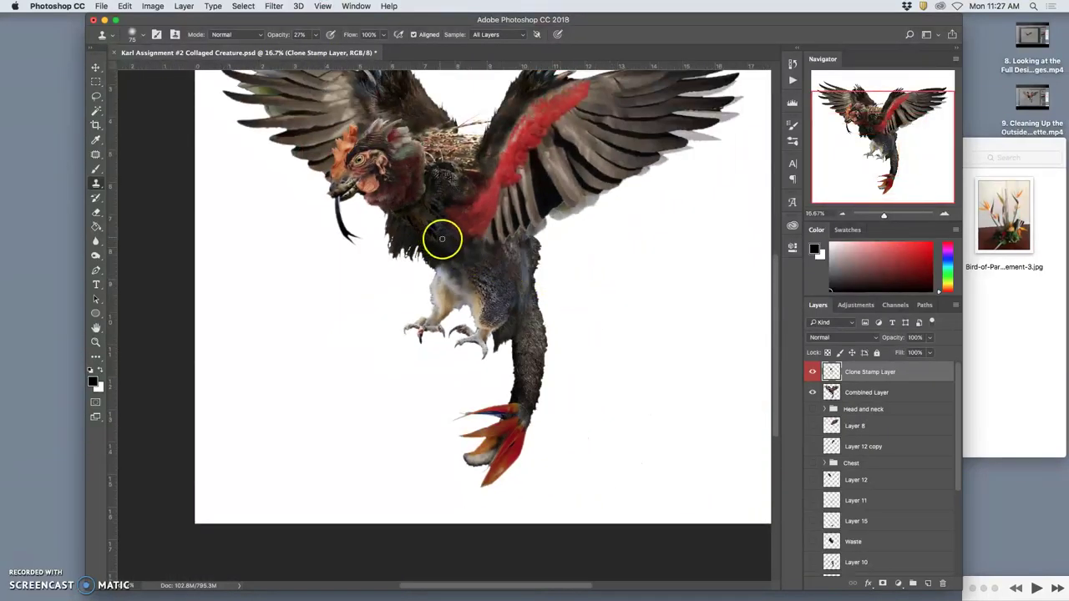
key(super+plus)
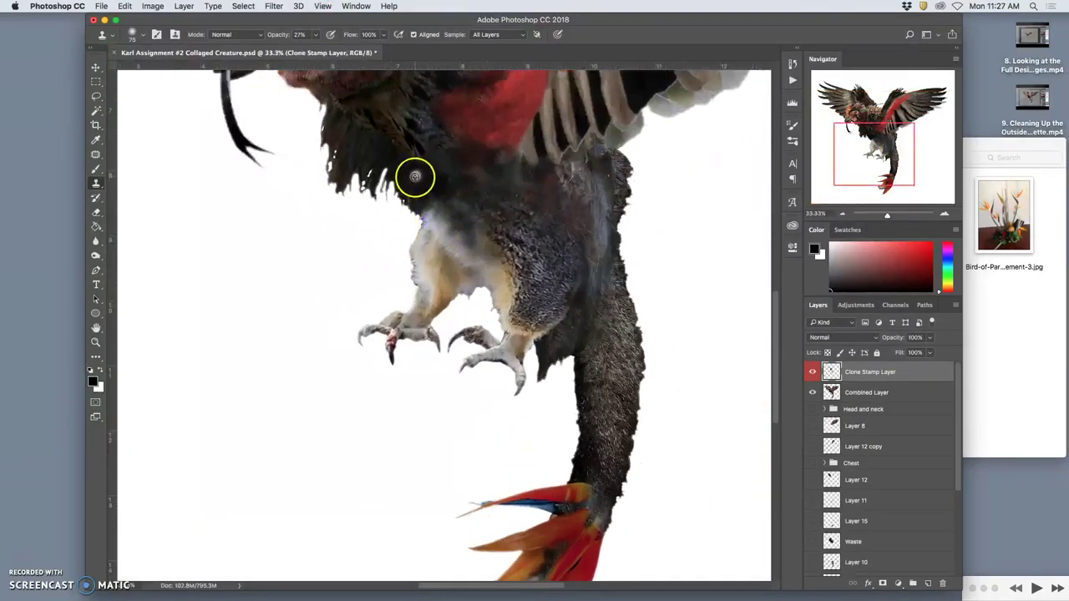
alt+click(431, 200)
drag(432, 214, 442, 223)
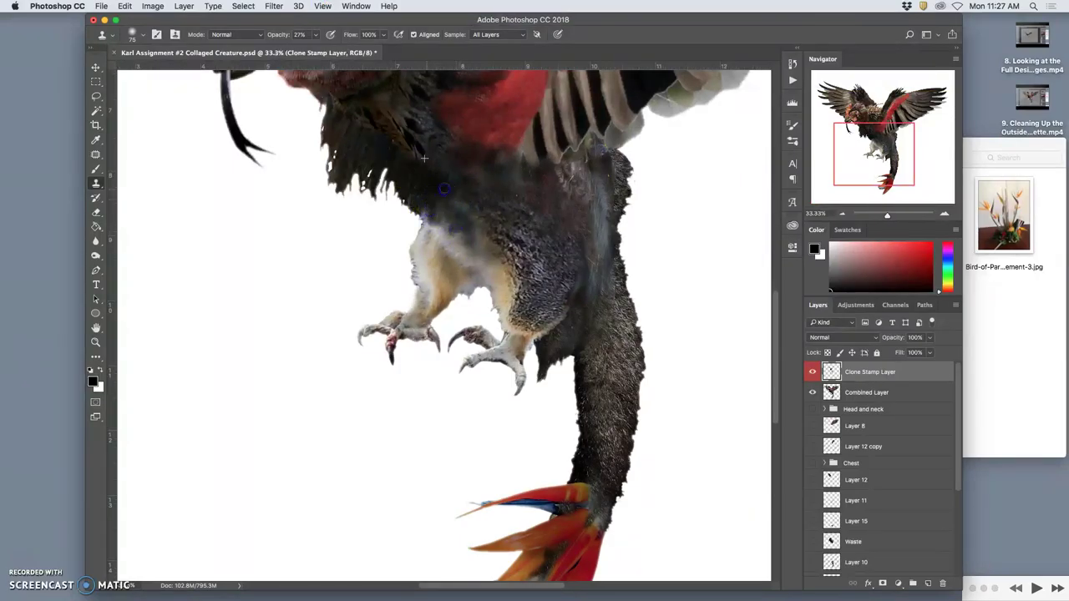
drag(432, 211, 470, 230)
mouse_move(390, 142)
mouse_down()
mouse_move(420, 145)
mouse_move(470, 194)
mouse_up()
Step: Fit the whole creature in view and save the document
key(super+minus)
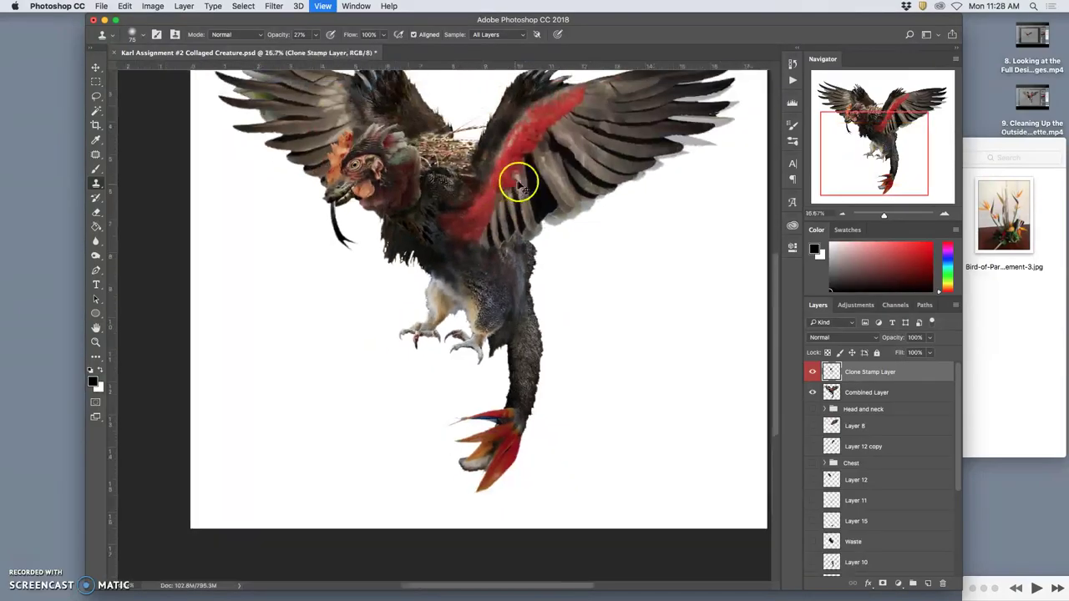
key(super+minus)
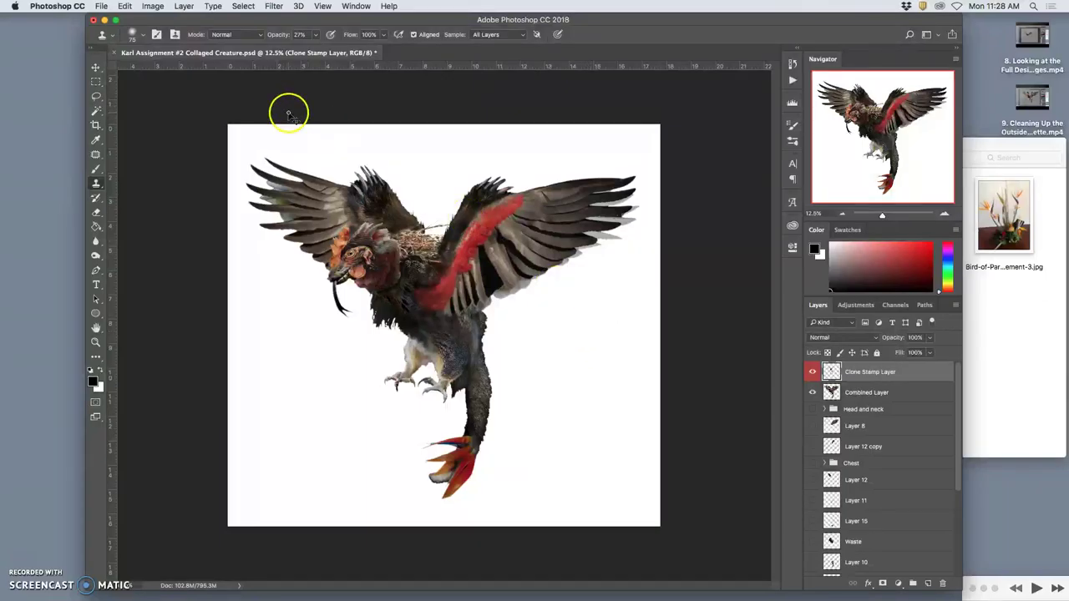
key(super+s)
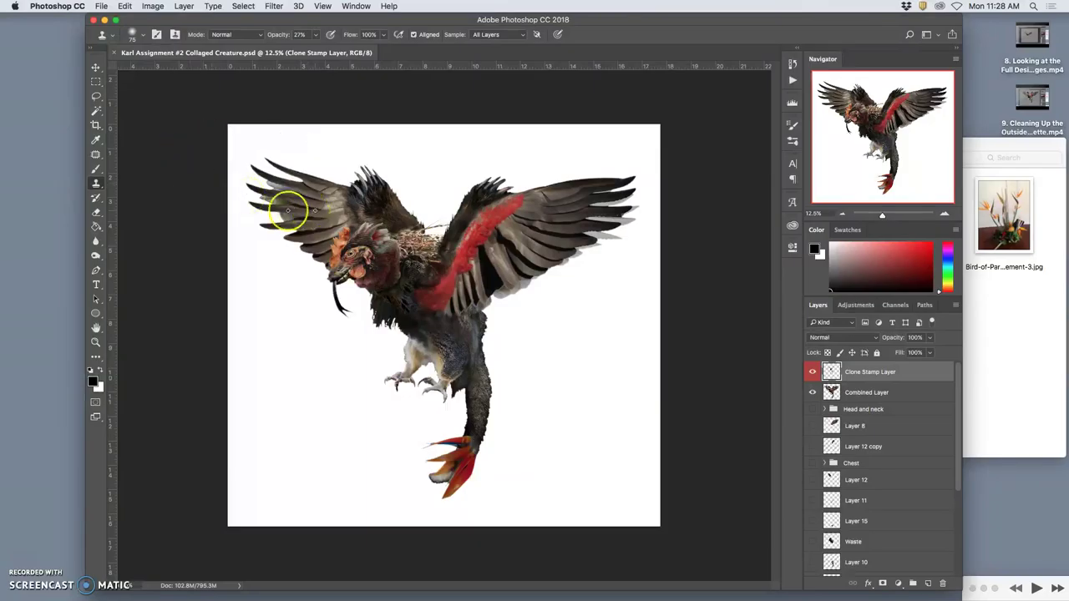
Step: Hide the white, black and gray background layers (Layer 1 copy 2, Layer 1 copy and Layer 1)
scroll(853, 431, down, 5)
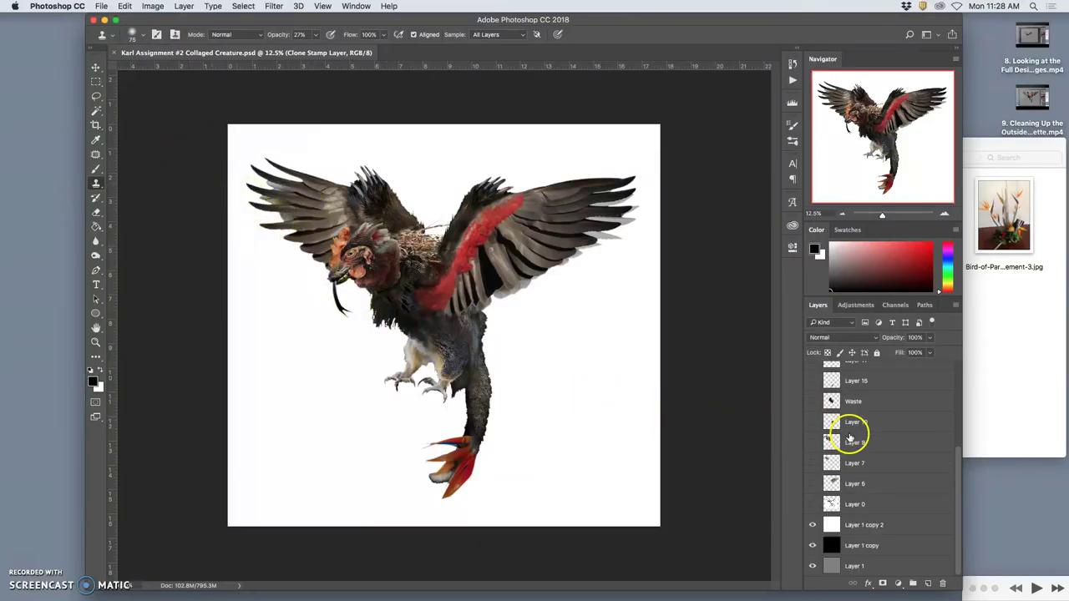
click(813, 545)
click(814, 545)
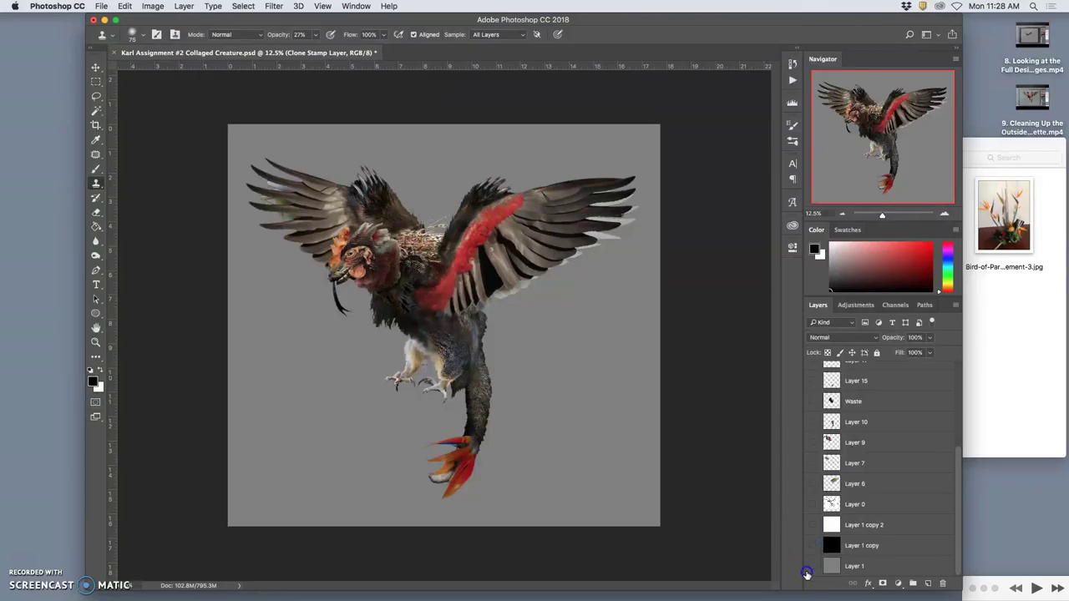
click(812, 567)
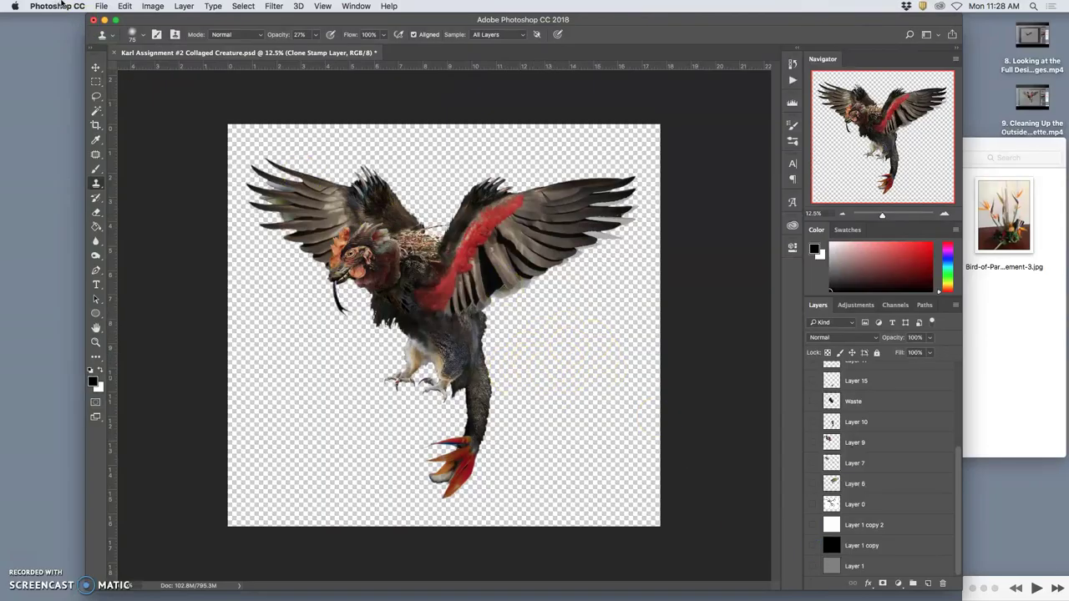
Step: Save a copy of the creature on the transparent background to the Desktop in PNG format
click(102, 7)
click(134, 121)
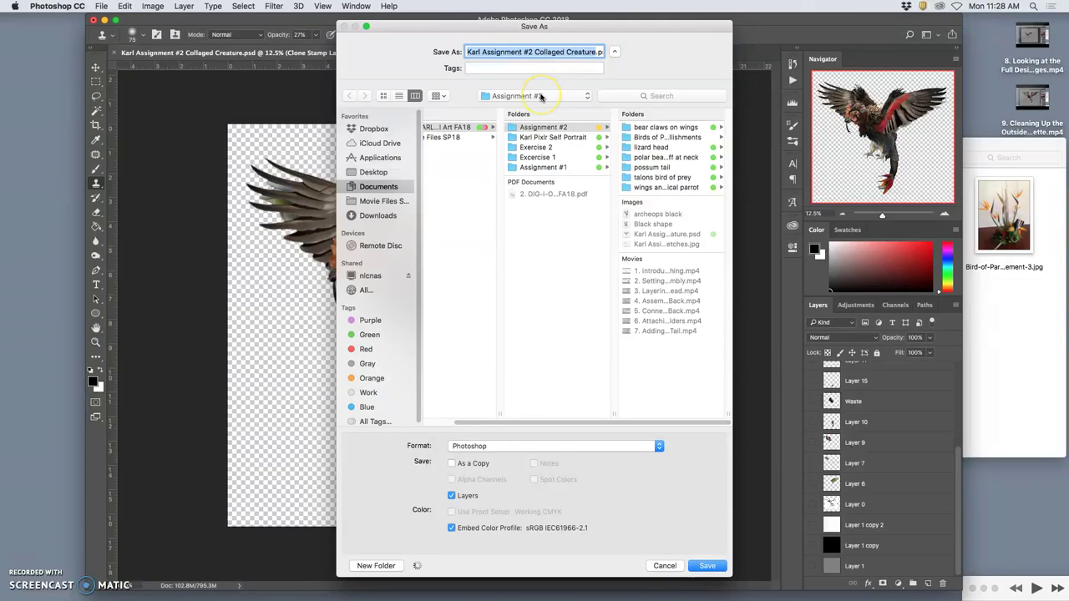
key(super+d)
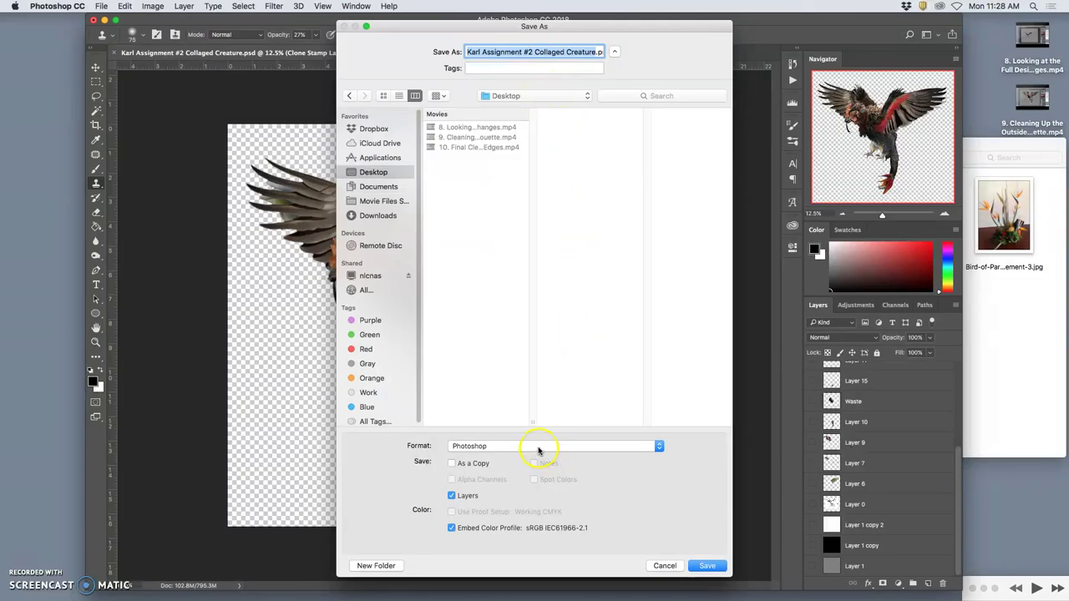
click(538, 449)
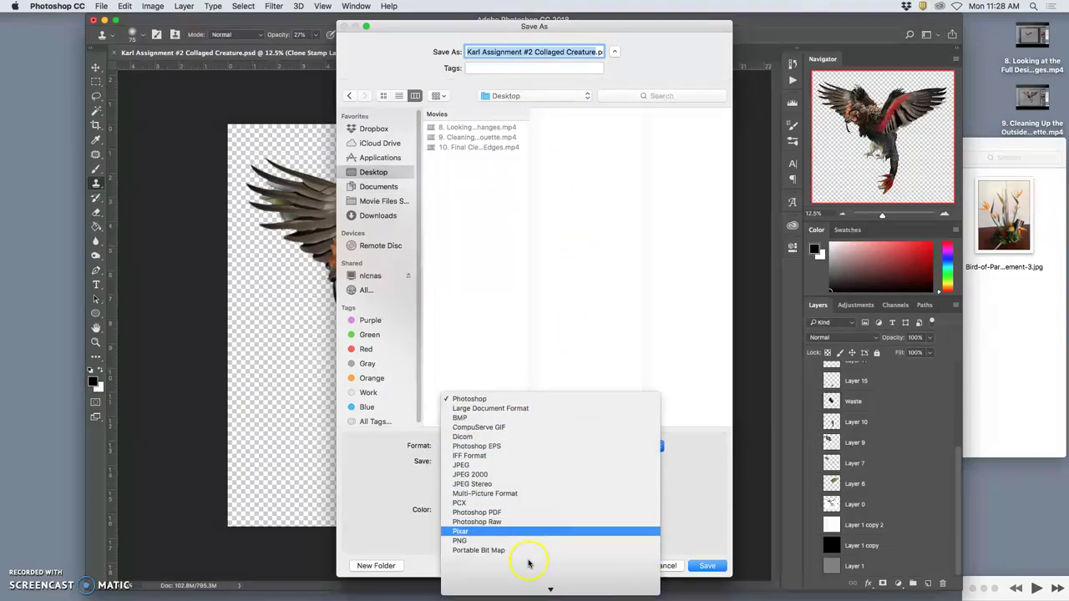
click(465, 542)
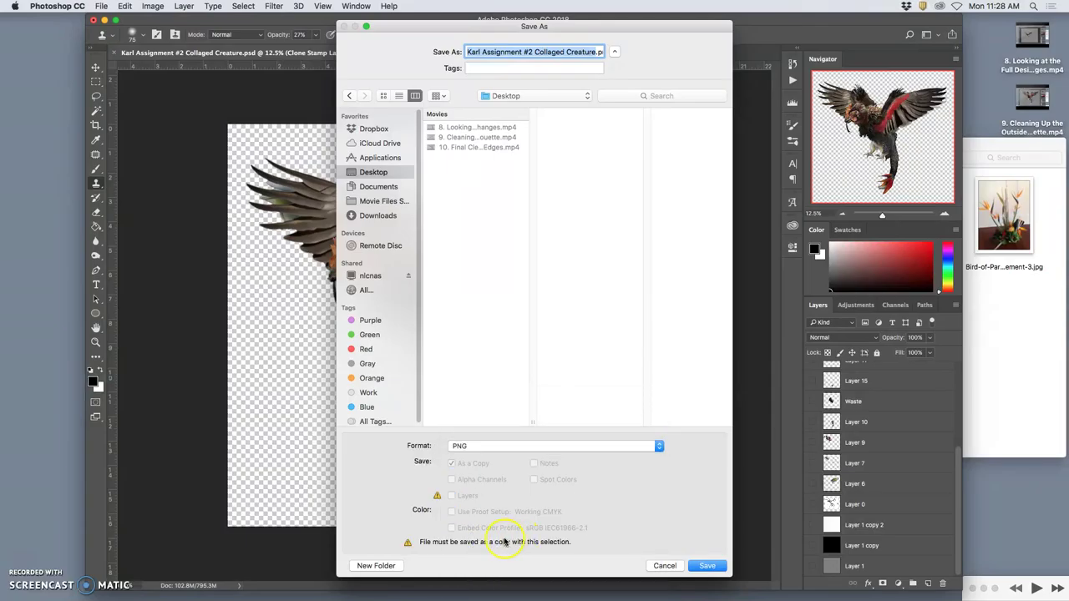
click(708, 567)
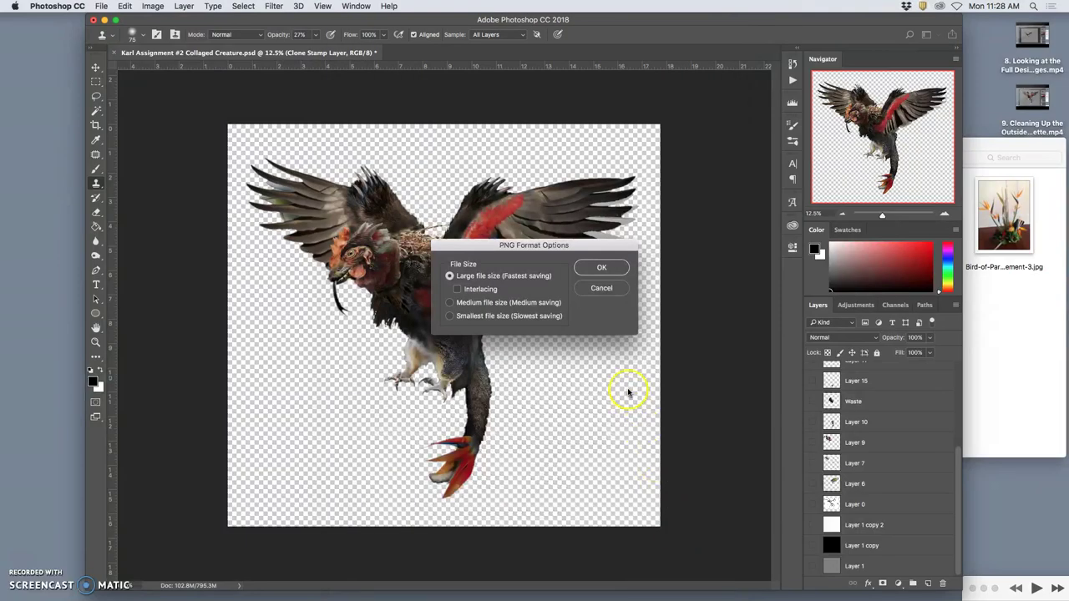